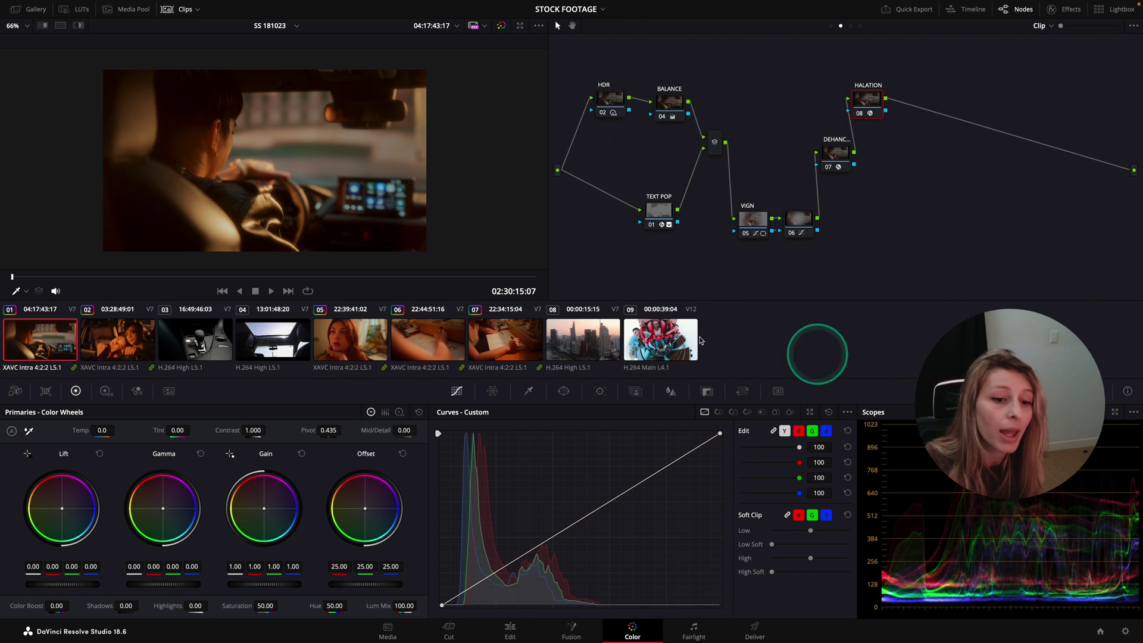
Step: Compare the ungraded stock clips 03, 04, 08 and 09, examining their shadows, highlights and overall look
left_click(194, 340)
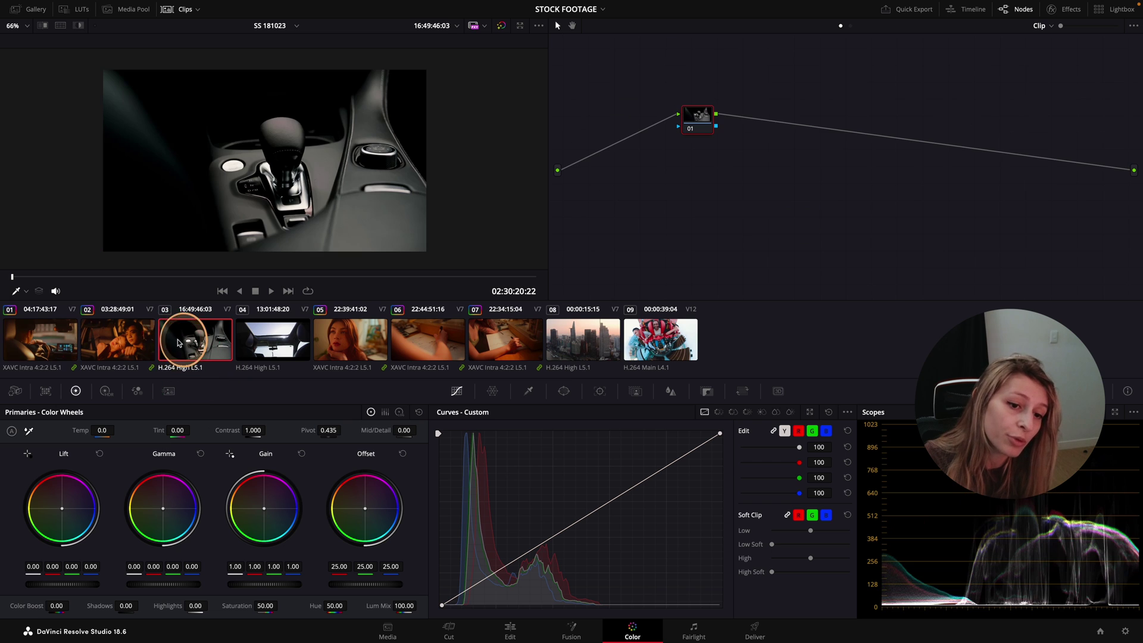
left_click(274, 337)
left_click(614, 335)
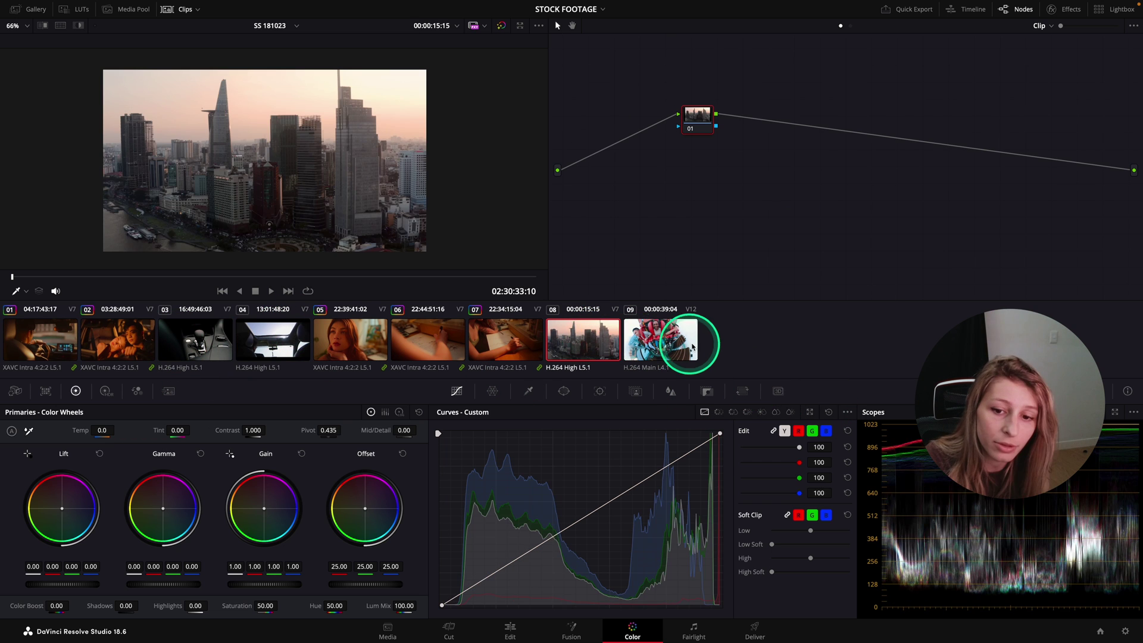
left_click(685, 340)
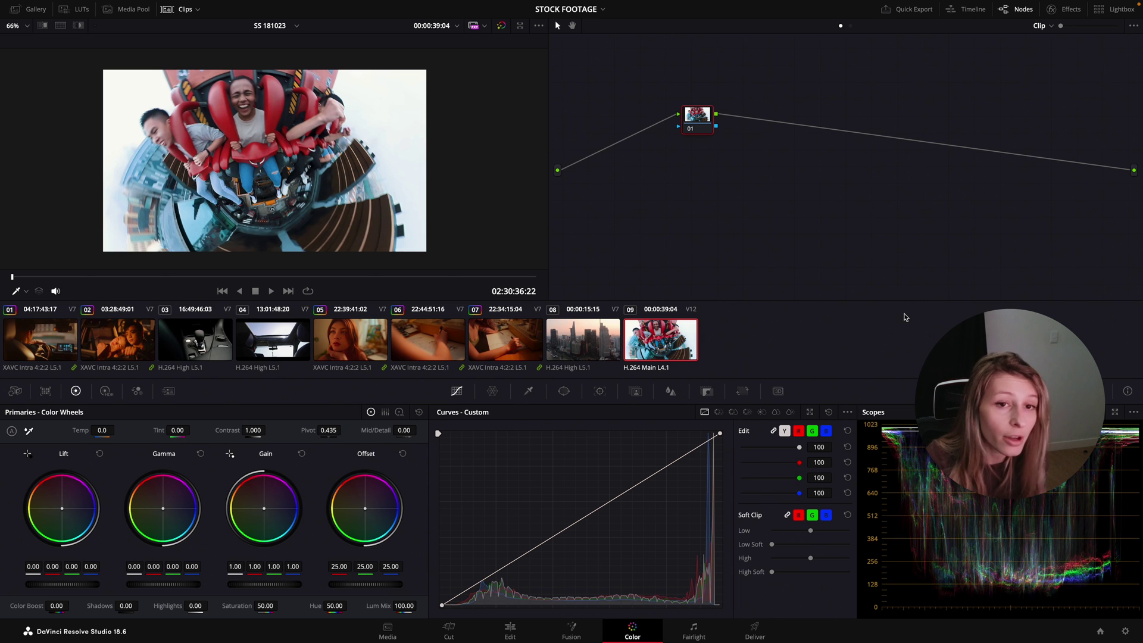
left_click(185, 344)
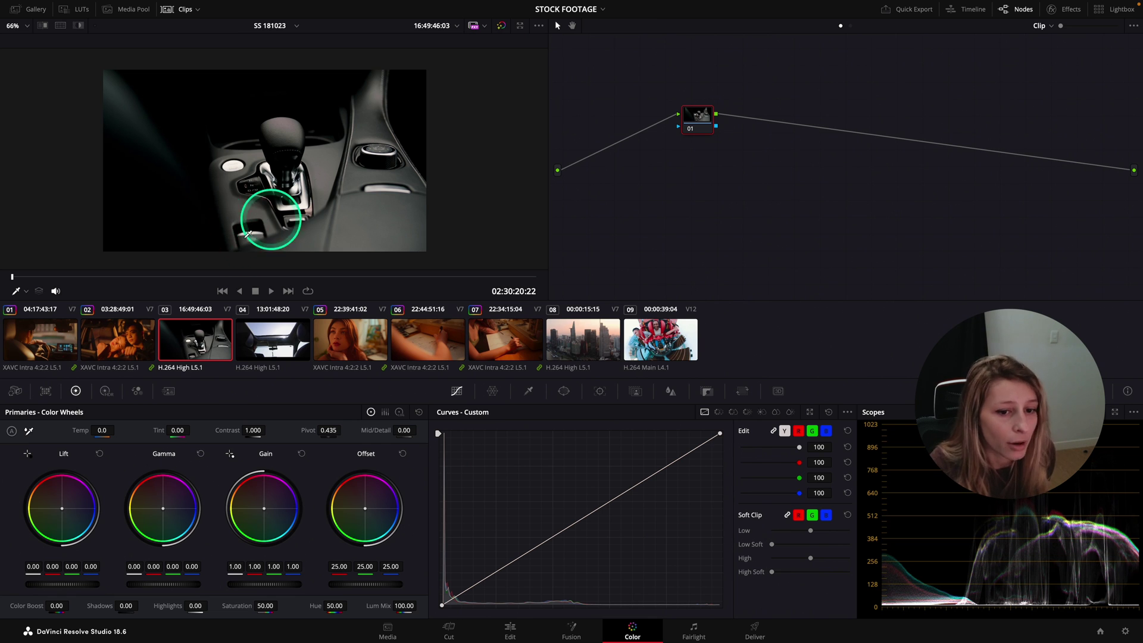
left_click(659, 330)
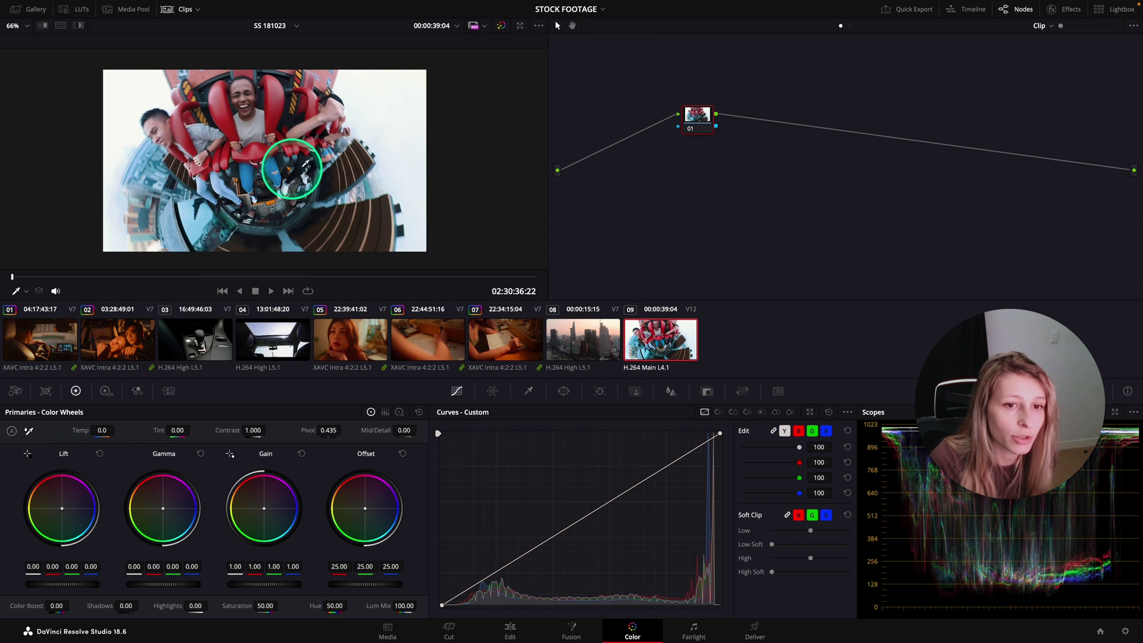
left_click_drag(266, 277, 109, 277)
left_click_drag(199, 263, 9, 241)
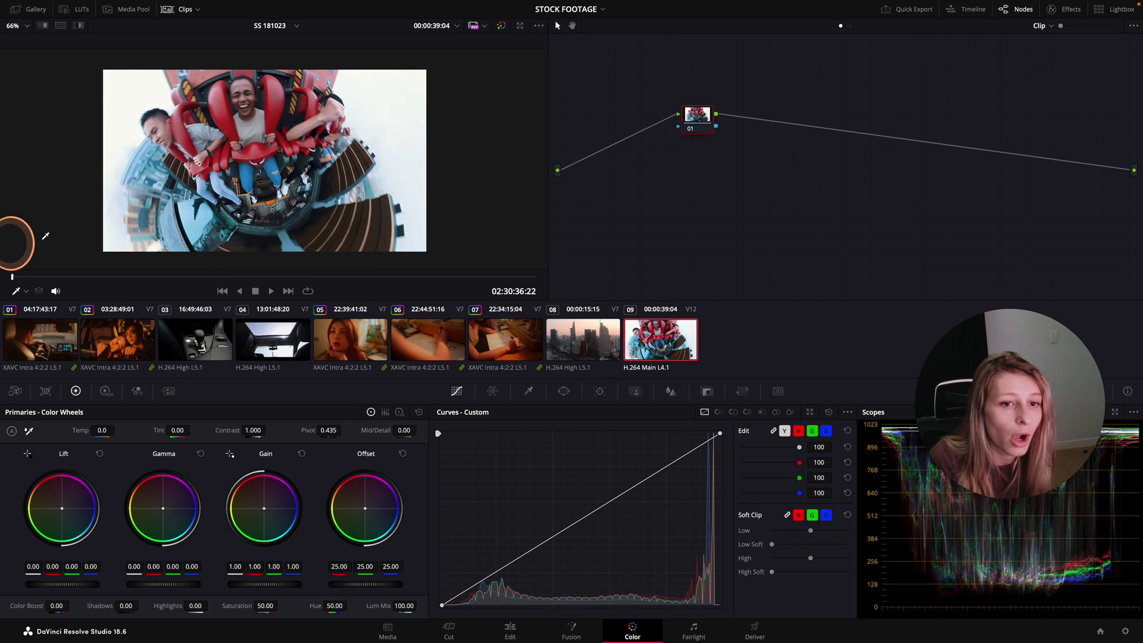
left_click(665, 364)
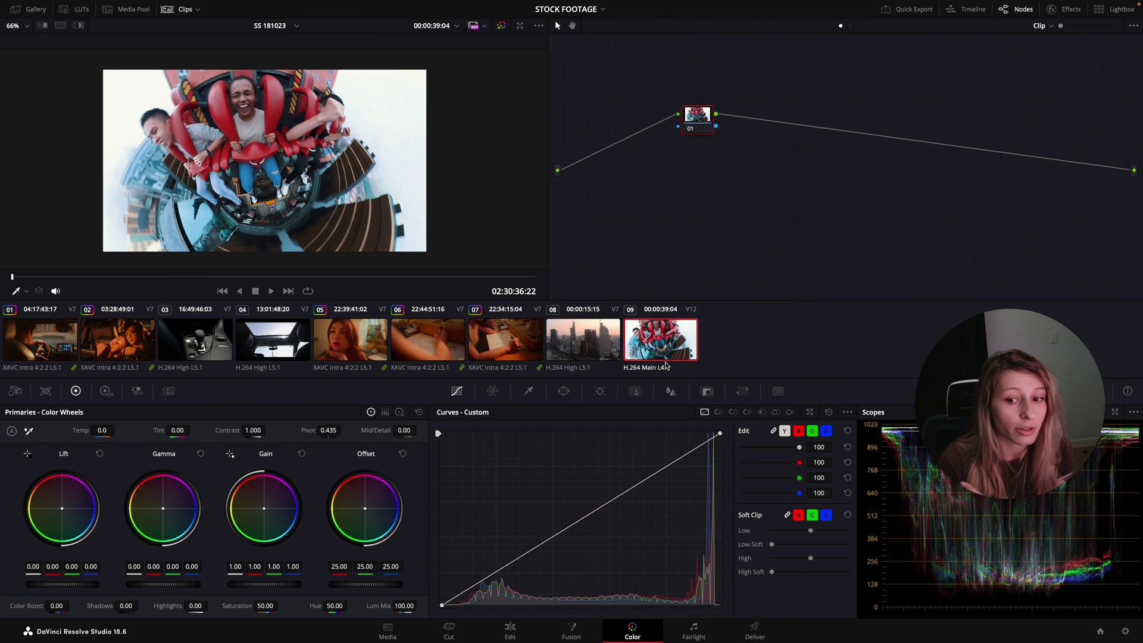
Step: Return to clip 01 and review the project's color management settings without changing them
key("Home")
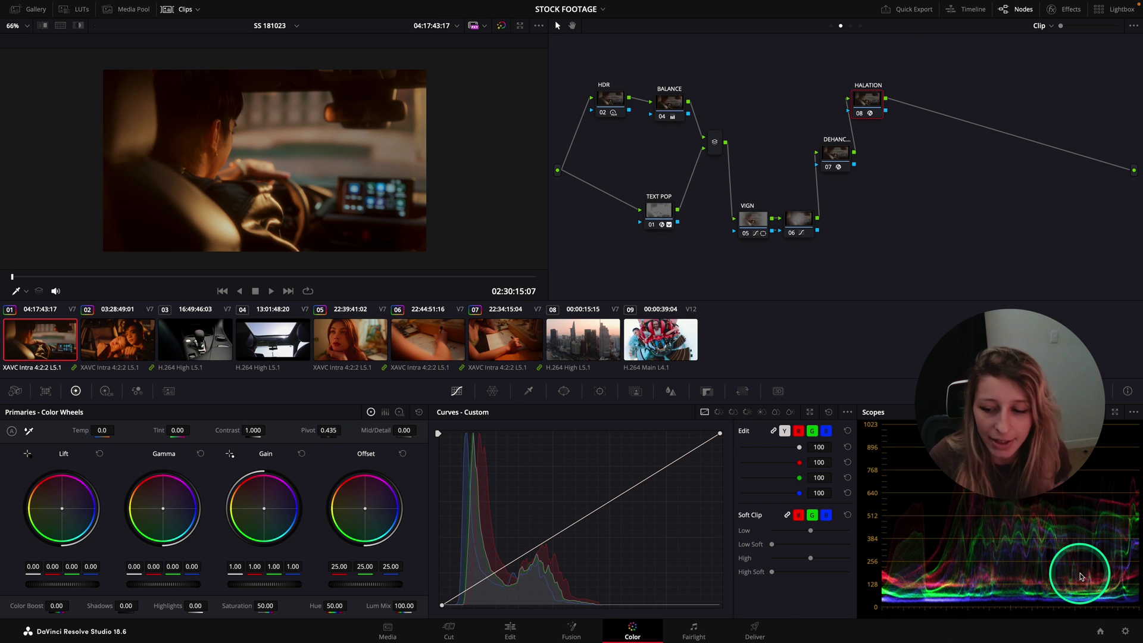
left_click(1125, 631)
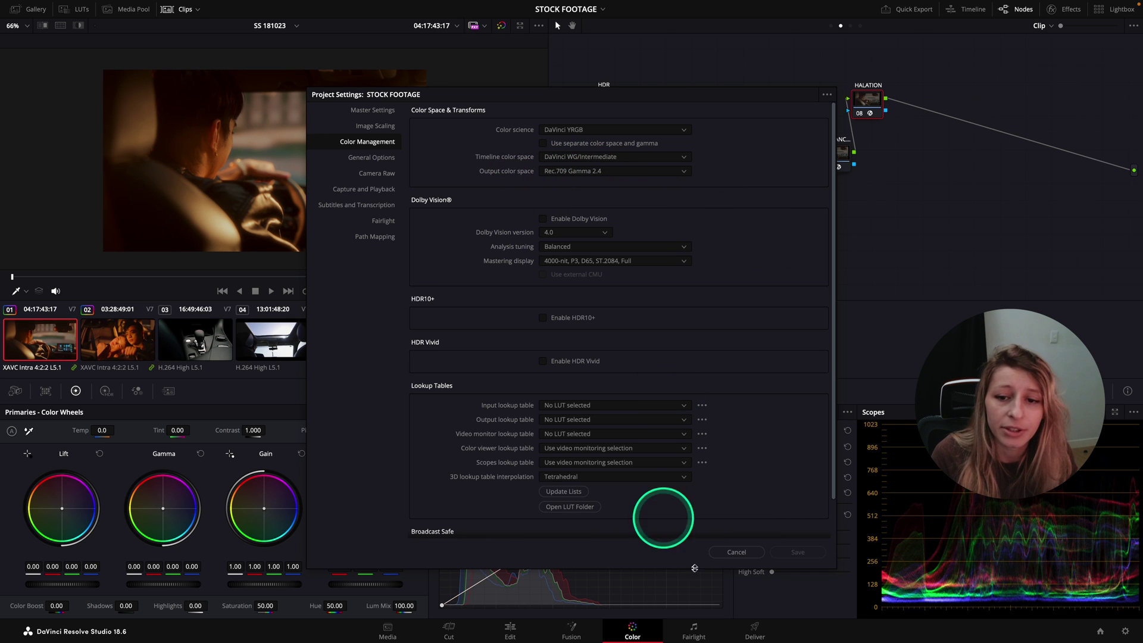
left_click(737, 551)
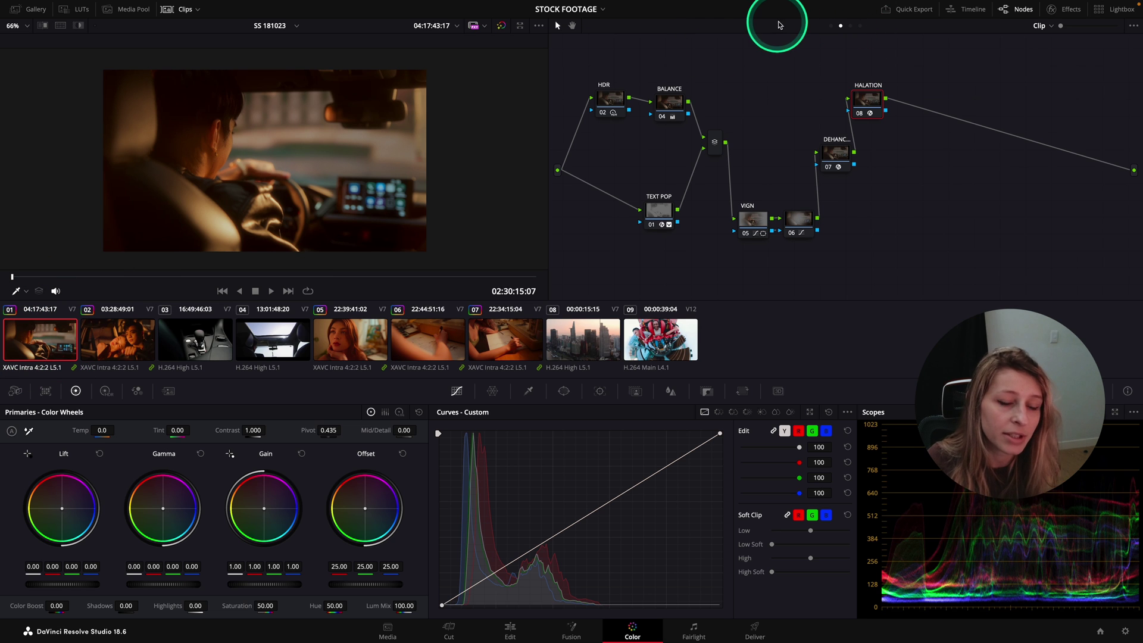
Step: Inspect the Color Space Transform settings on clip 01's group pre-clip node, then check the group's other node levels
left_click(830, 26)
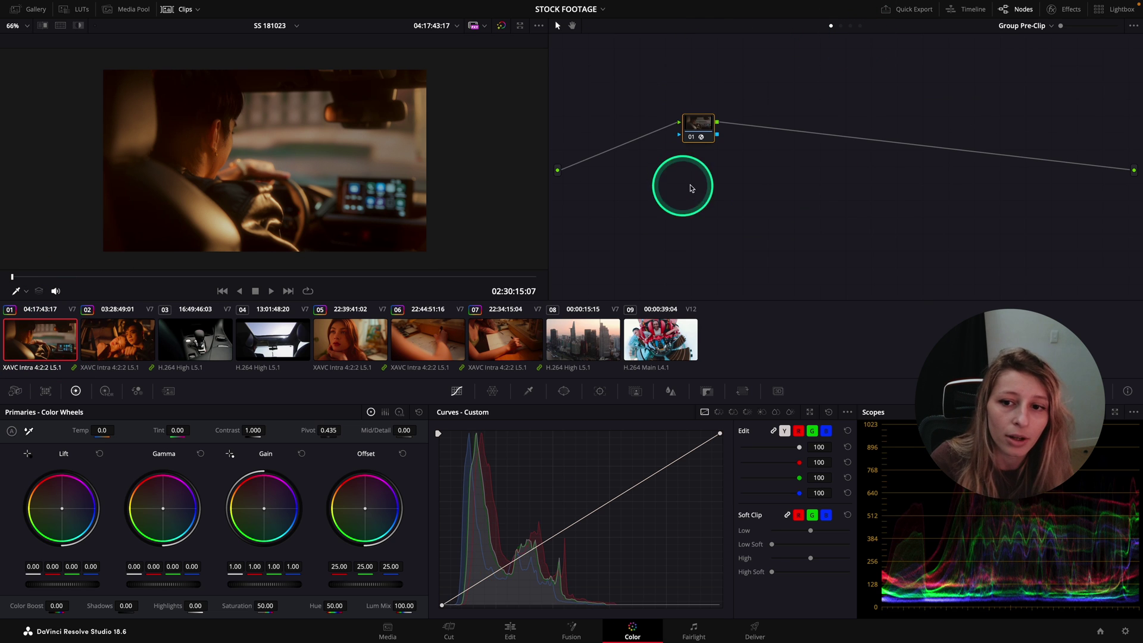
left_click(1053, 10)
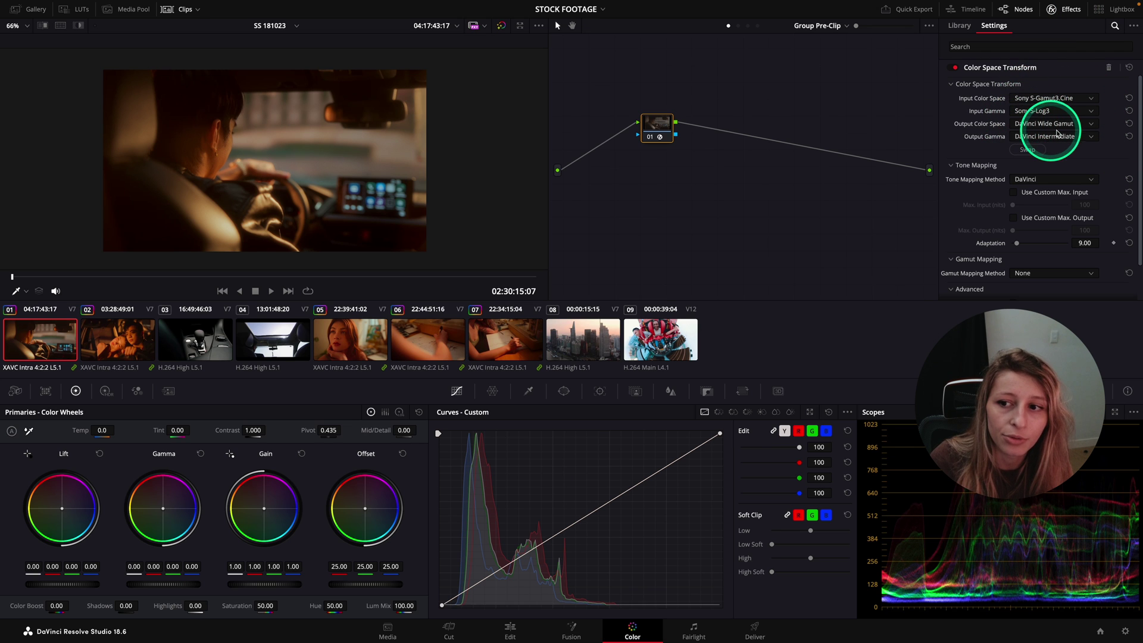
left_click(748, 26)
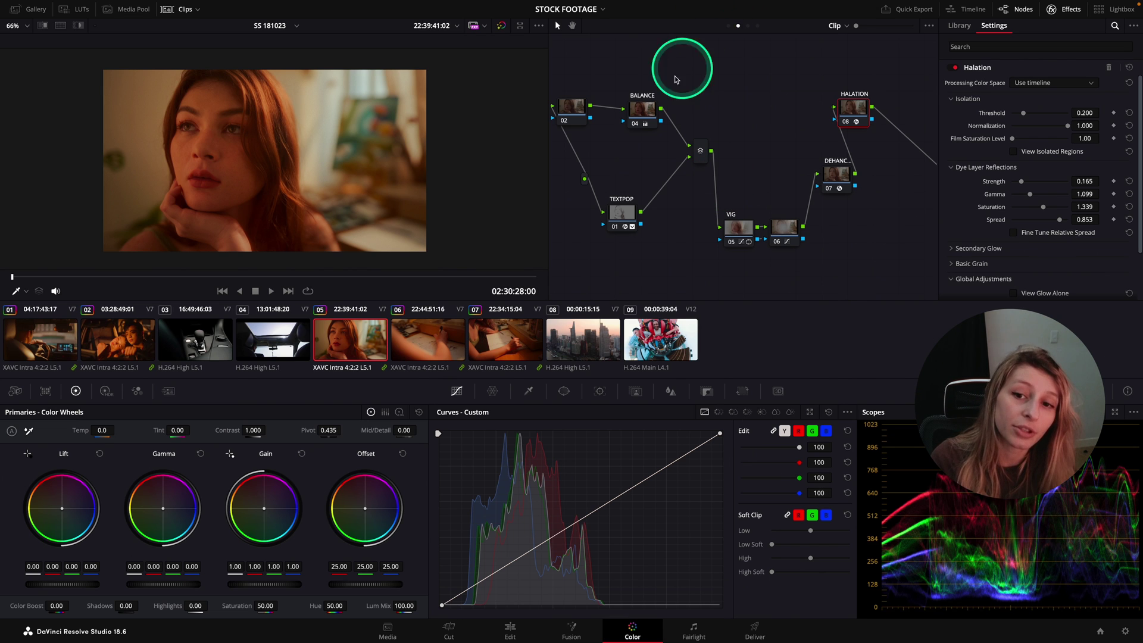
Step: Review the BALANCE node on clip 05 and compare the image with the TEXTPOP and VIG nodes disabled and re-enabled
left_click(643, 113)
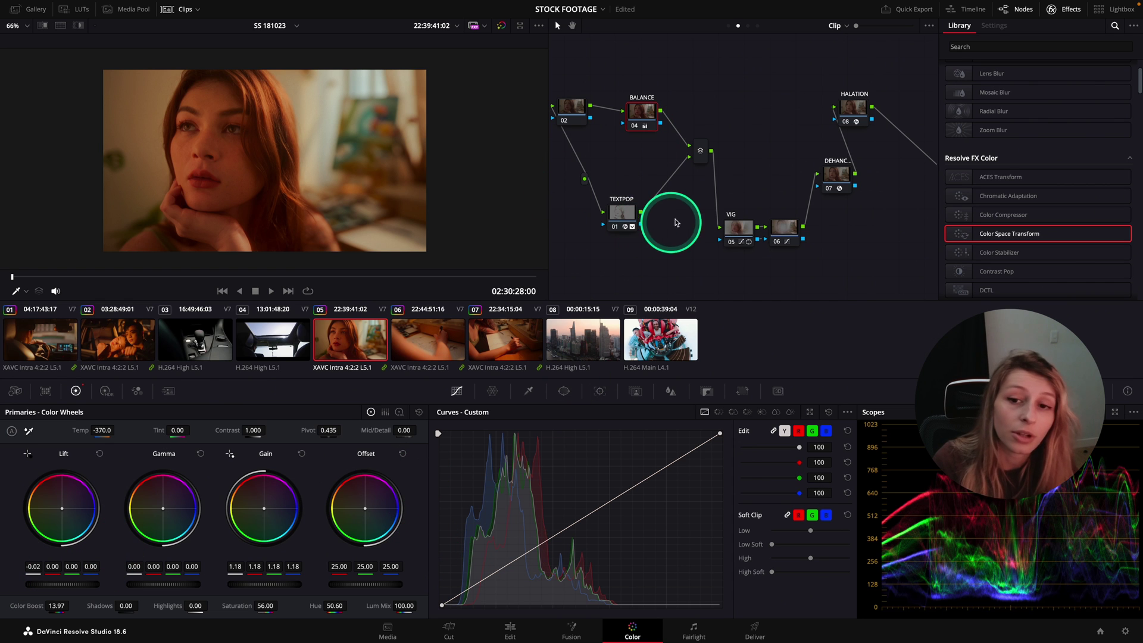
left_click(627, 217)
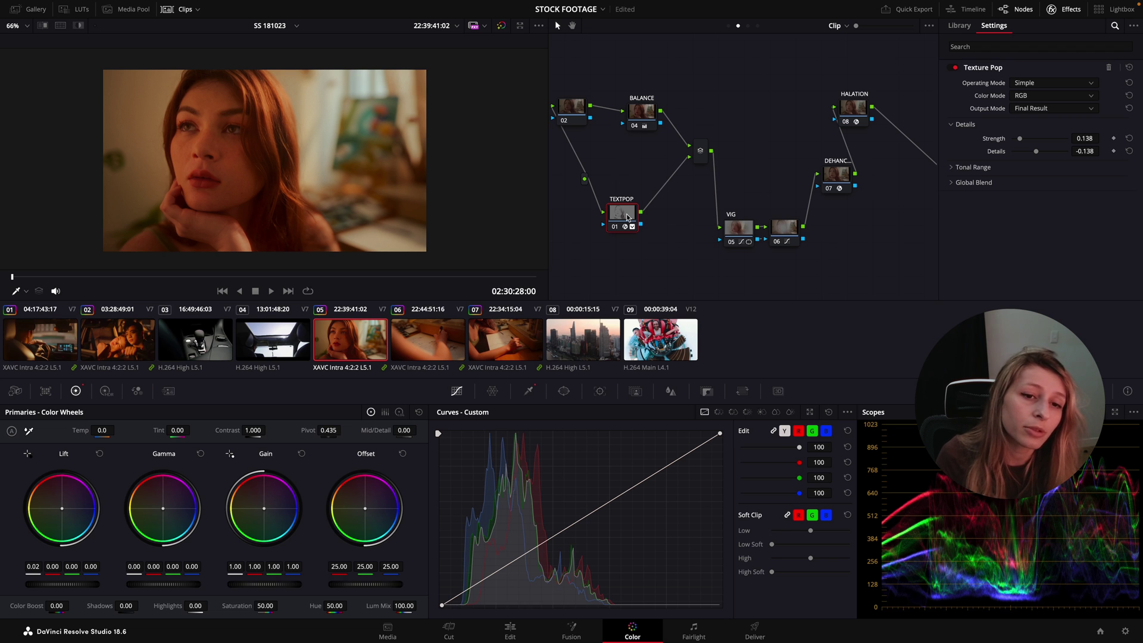
key("ctrl+d")
key("ctrl+d")
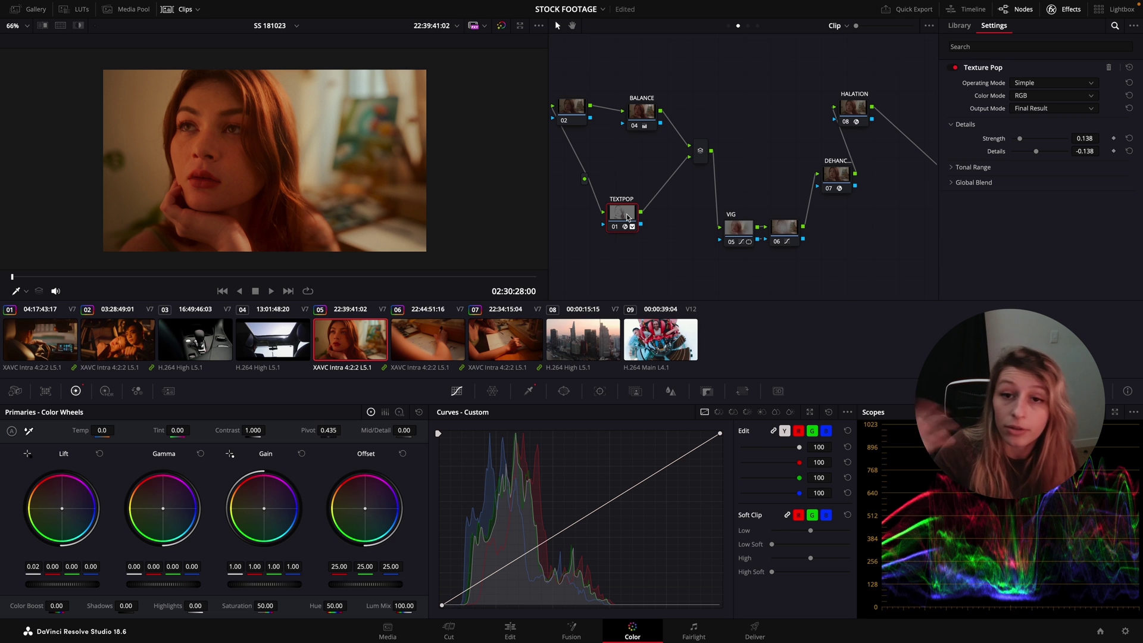
left_click(741, 229)
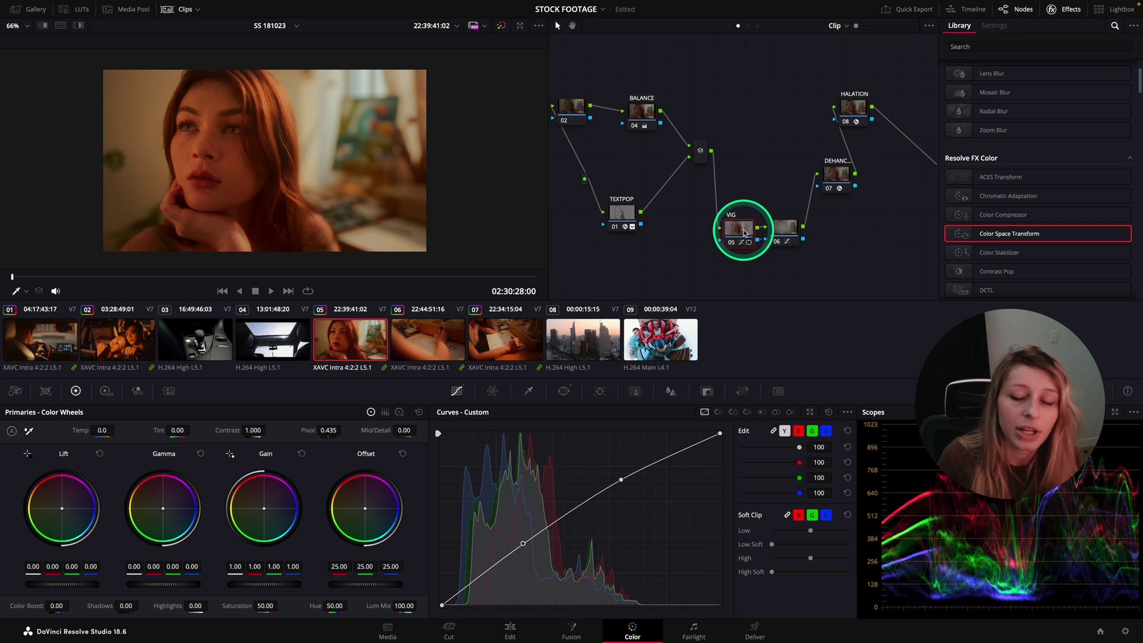
key("ctrl+d")
key("ctrl+d")
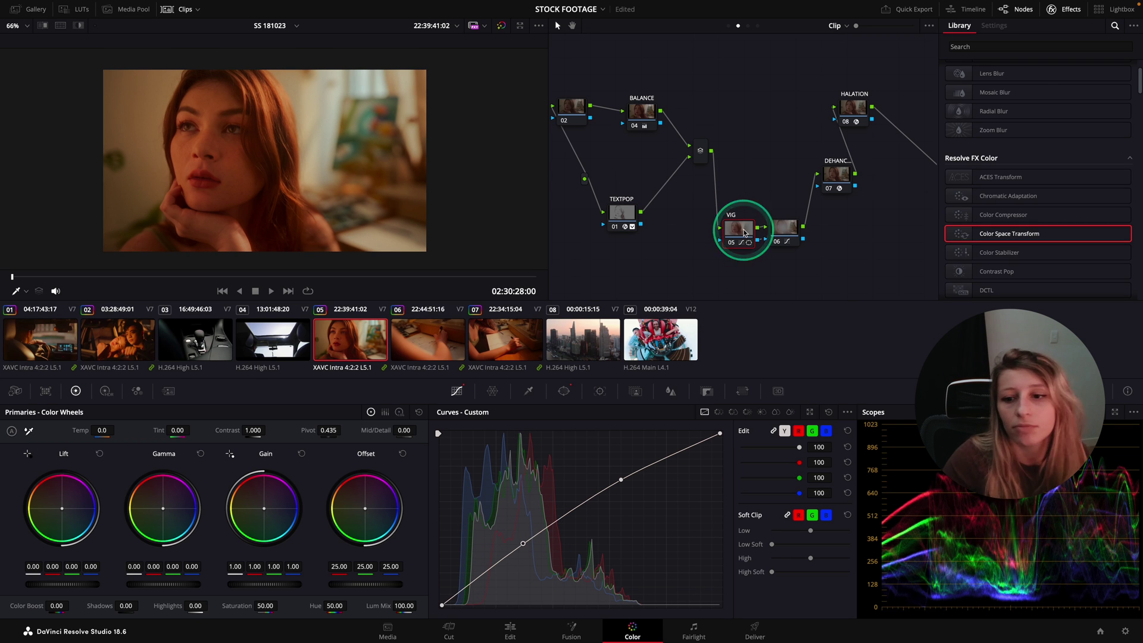
Step: Compare clip 05 with the Dehancer and HALATION nodes switched off and on, checking their effect settings
left_click(841, 174)
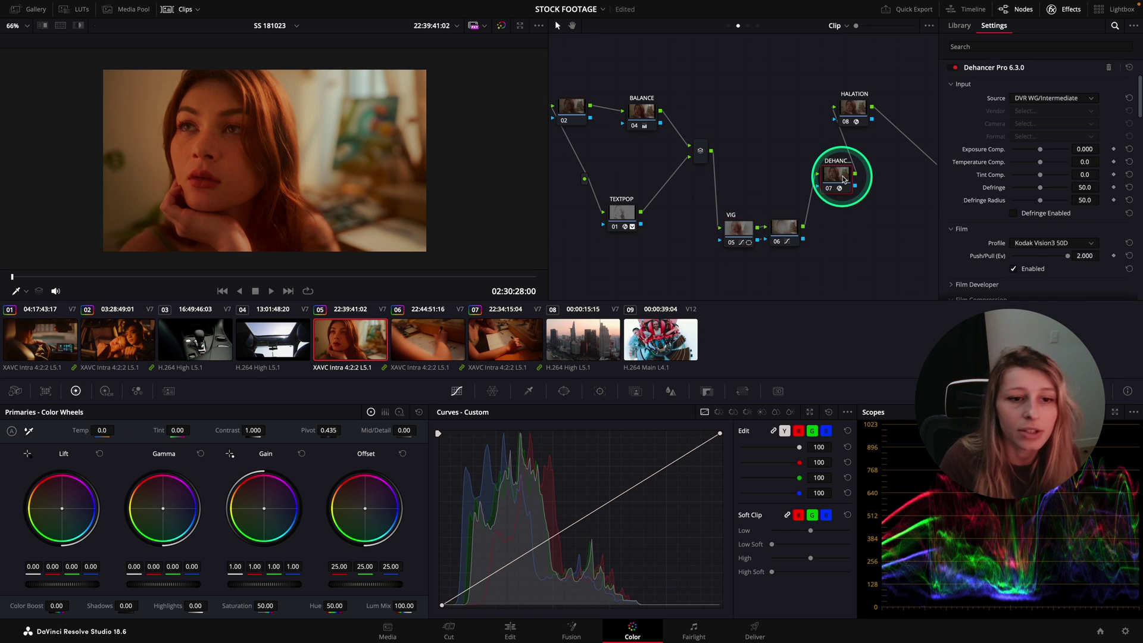
key("ctrl+d")
left_click(859, 106)
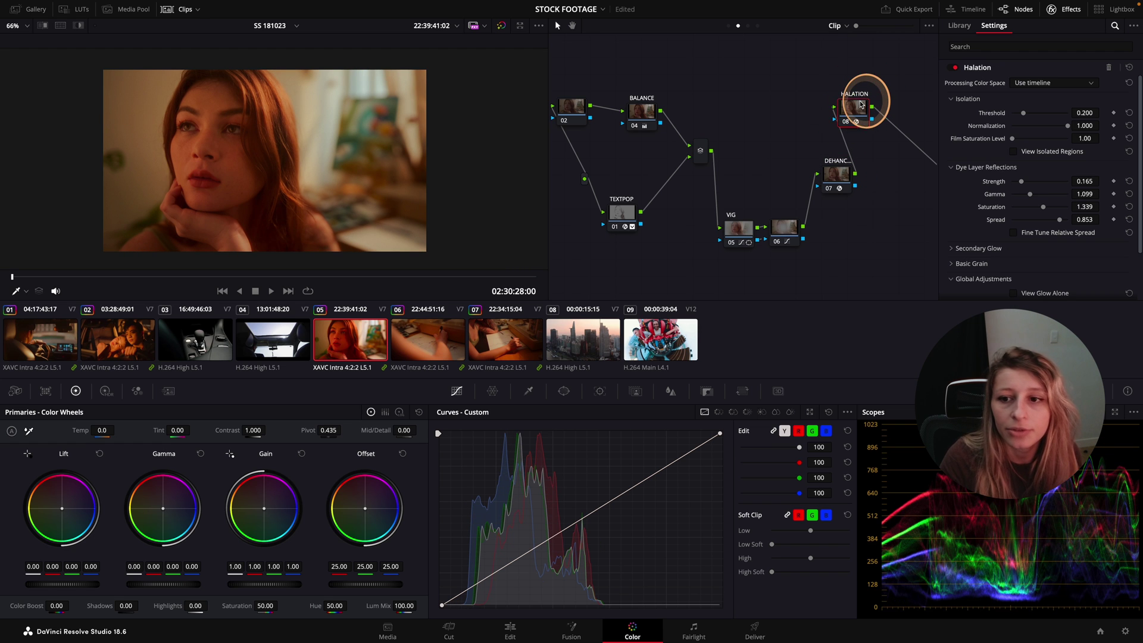
key("ctrl+d")
key("ctrl+d")
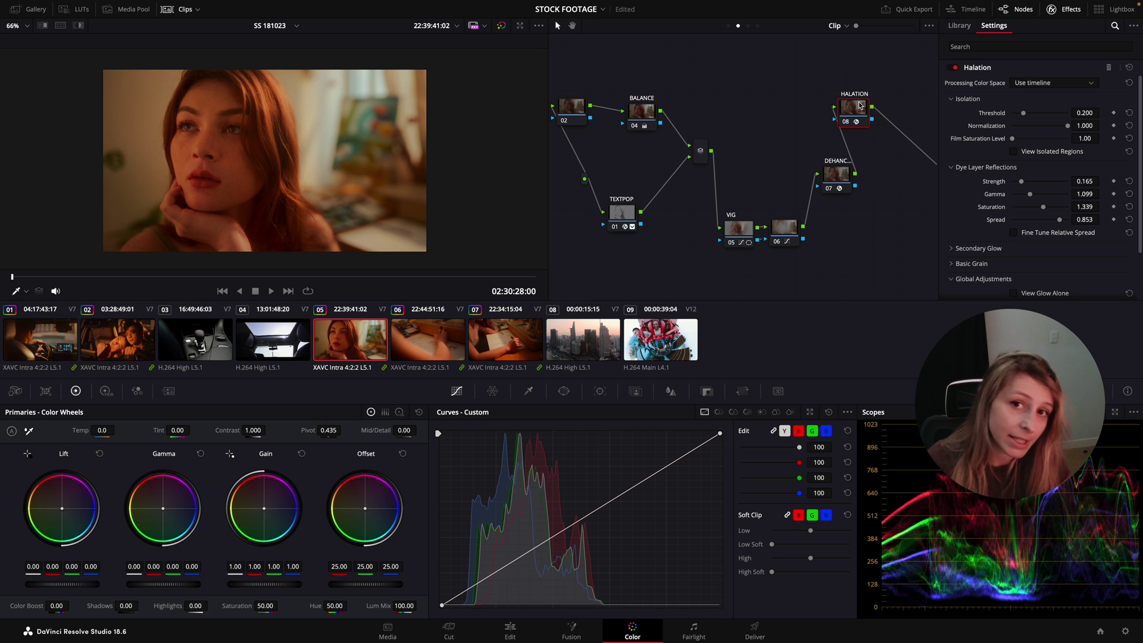
Step: Revisit stock clips 03, 04, 08 and 09 to compare them with the graded log footage
left_click(225, 339)
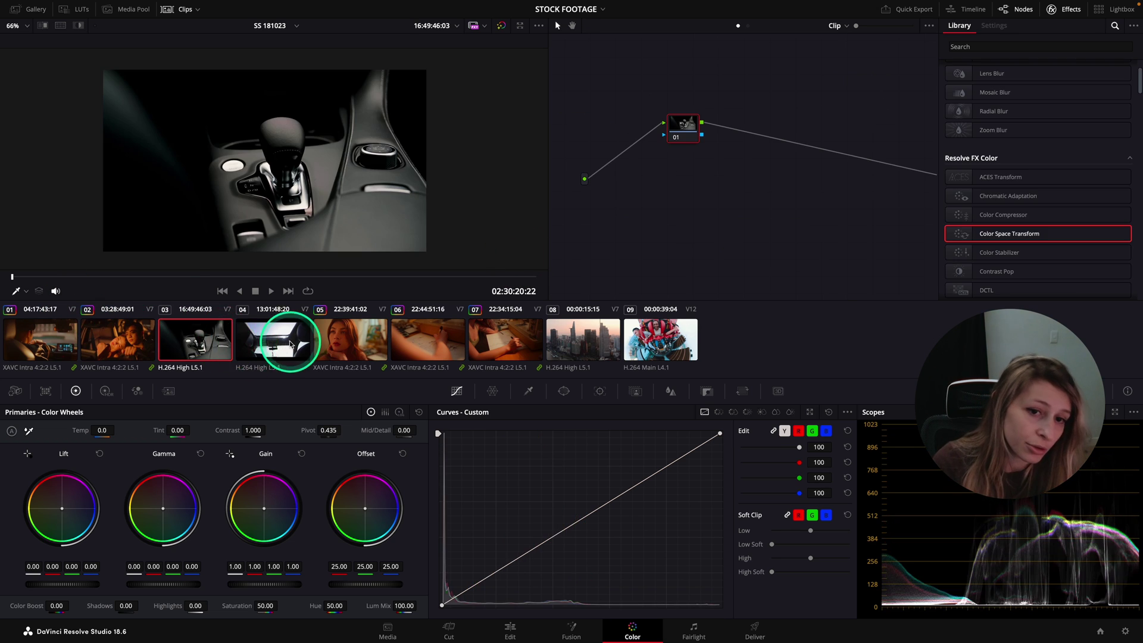
left_click(273, 343)
left_click(581, 342)
left_click(678, 349)
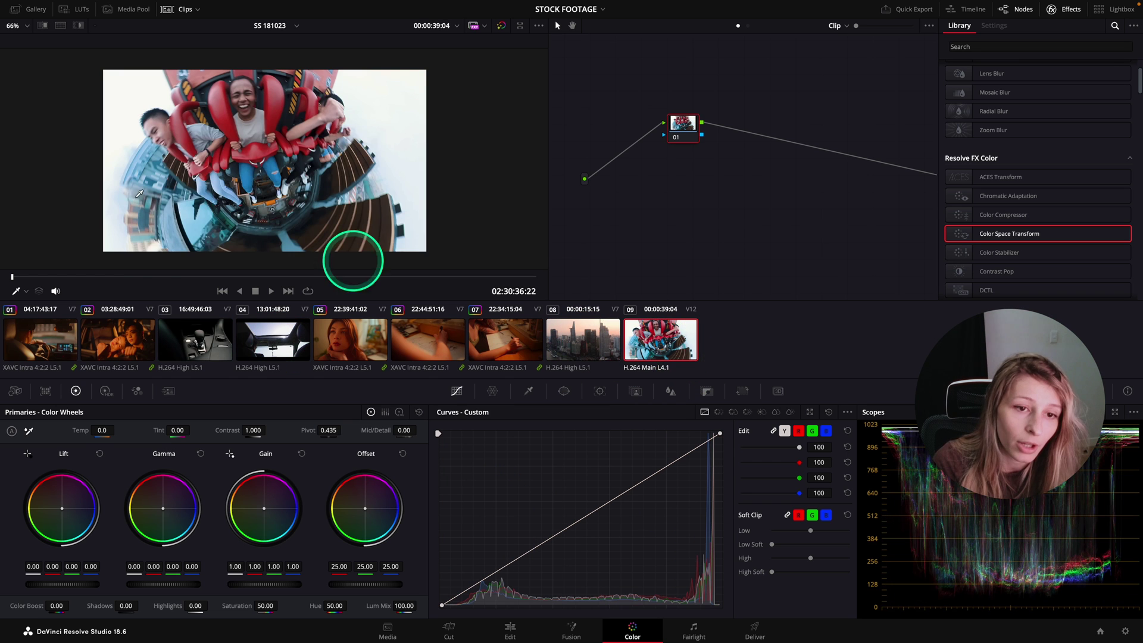
Step: Add clips 03, 04, 08 and 09 to a new group named REC709
left_click(192, 337)
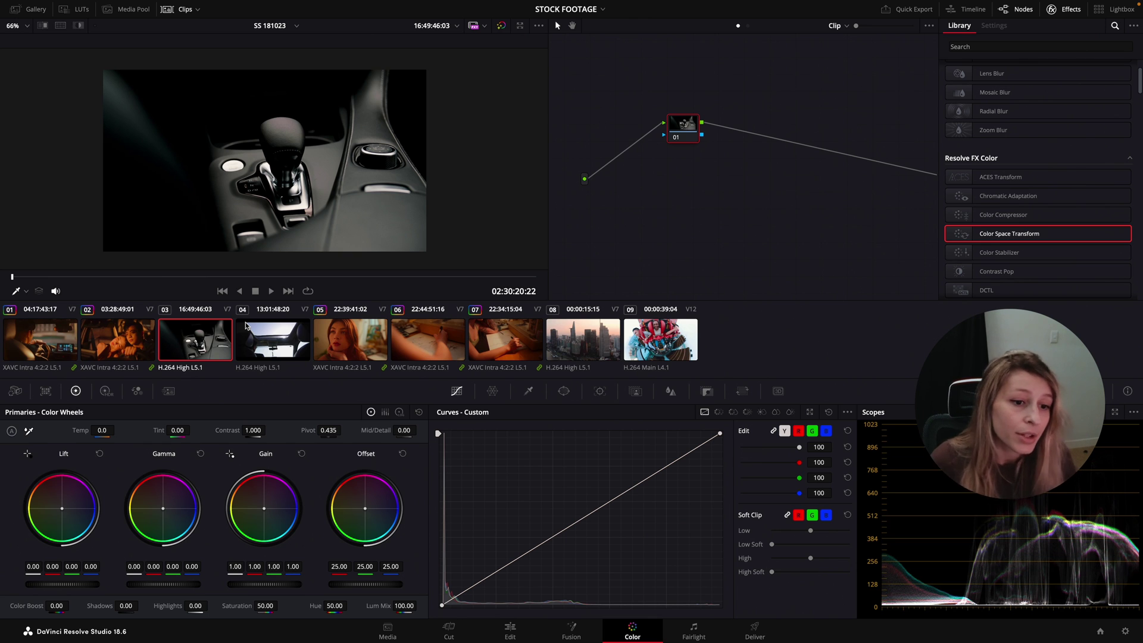
left_click(101, 343)
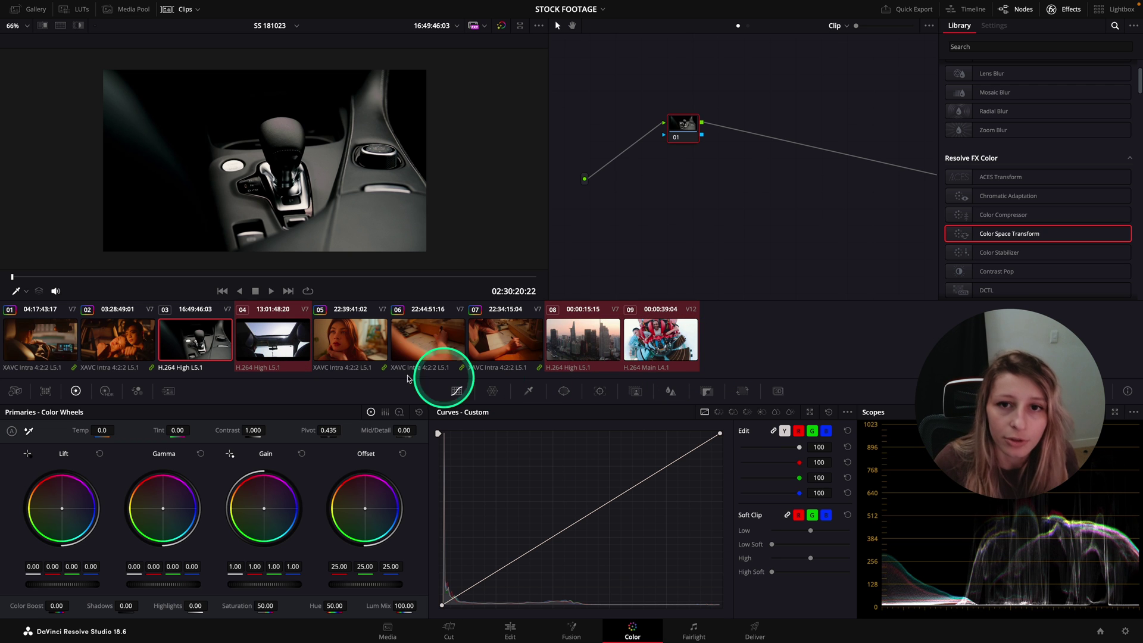
right_click(218, 344)
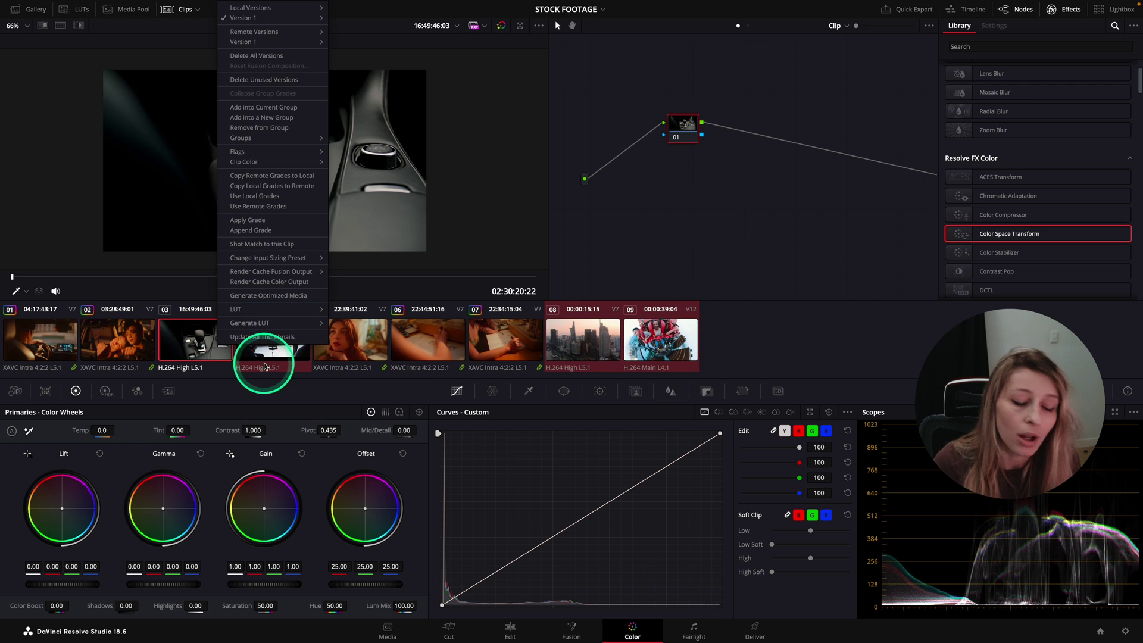
left_click(271, 360)
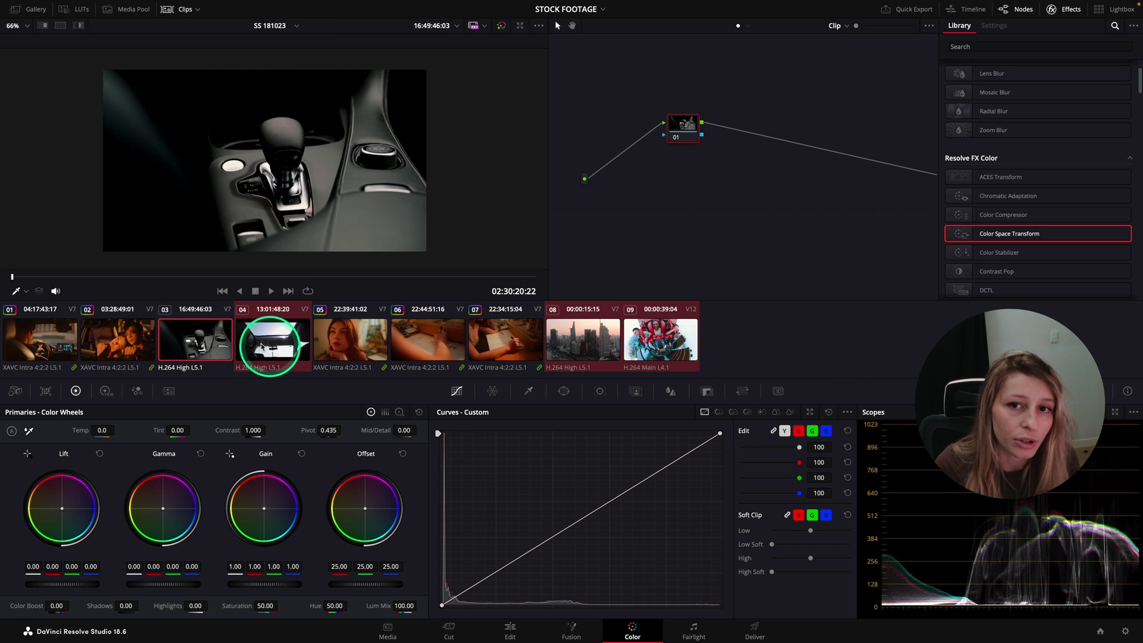
right_click(187, 342)
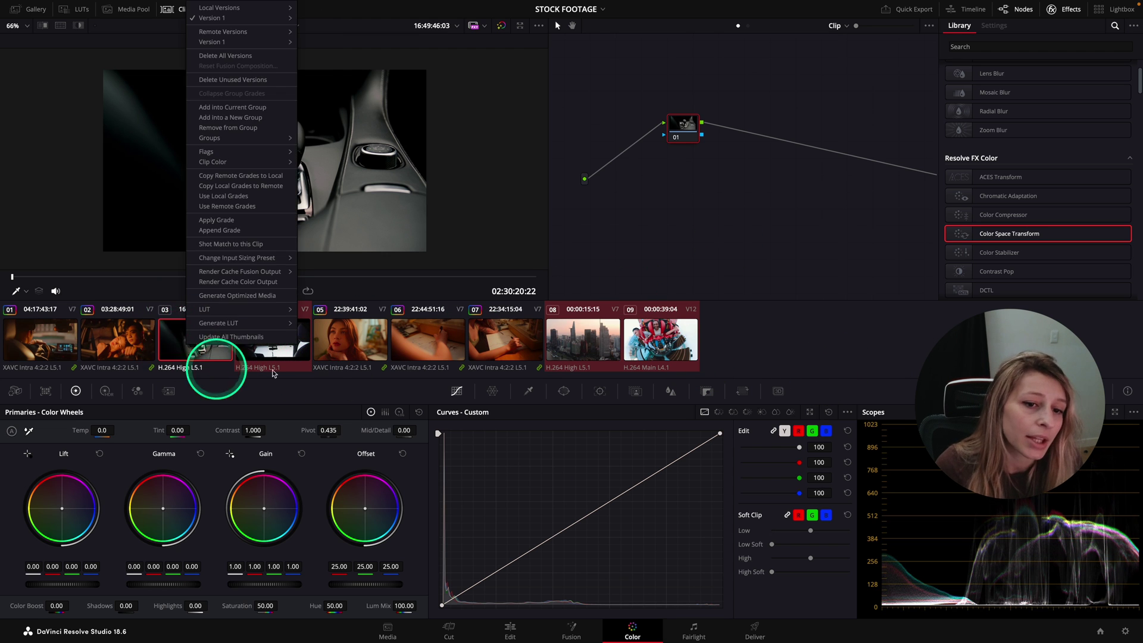
left_click(237, 124)
type("SLOG 1")
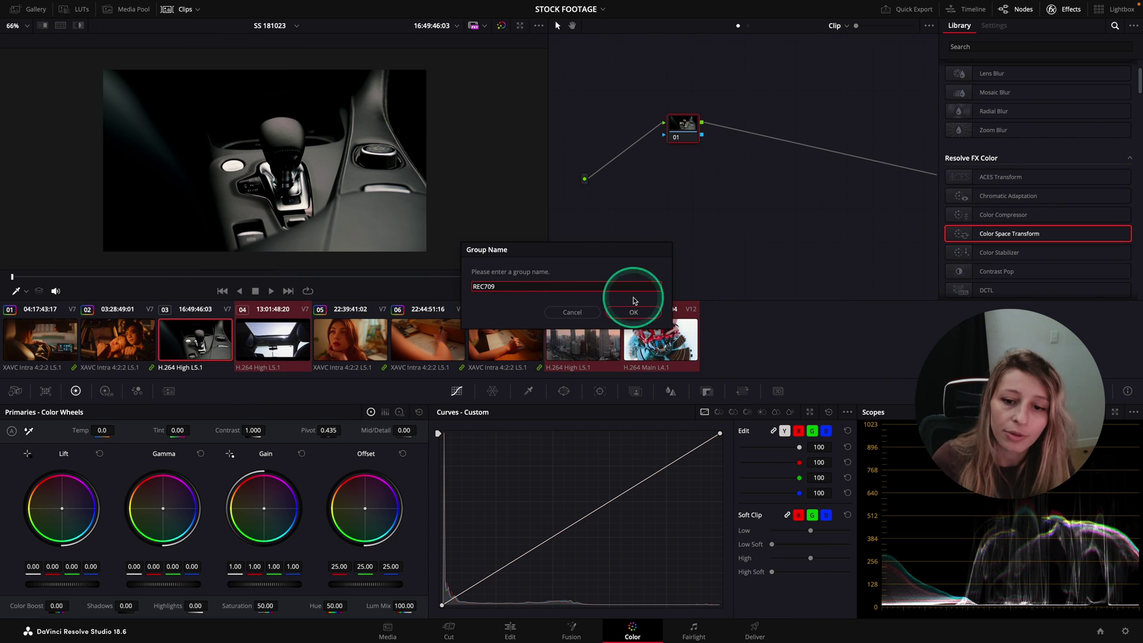
left_click(634, 310)
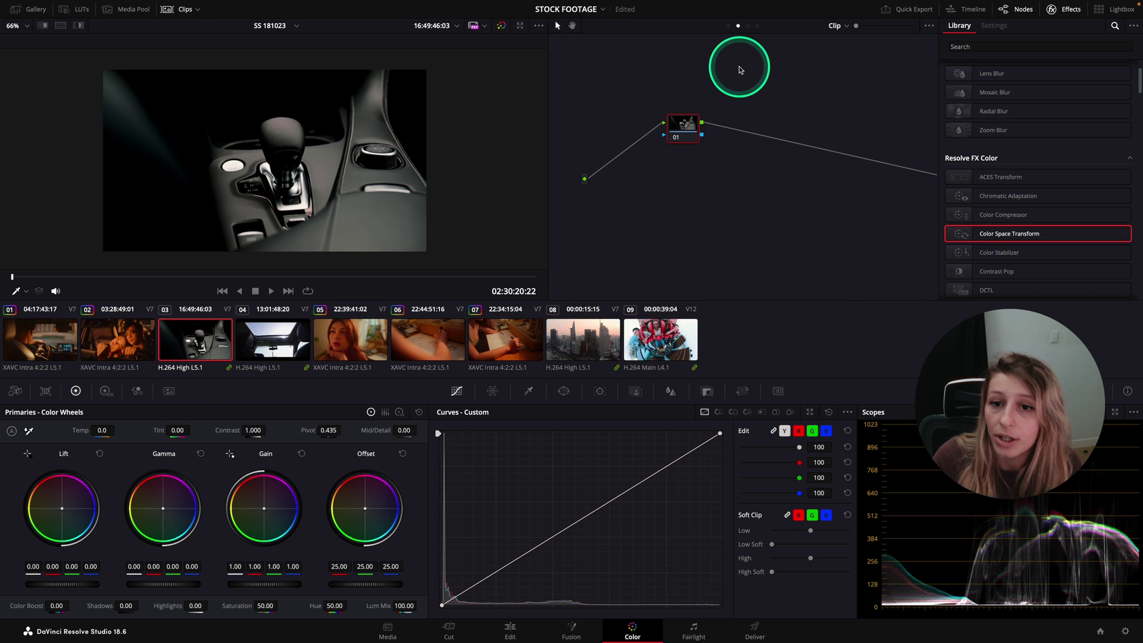
Step: Apply a Color Space Transform effect to the node at the REC709 group's pre-clip level
left_click(728, 26)
left_click(747, 26)
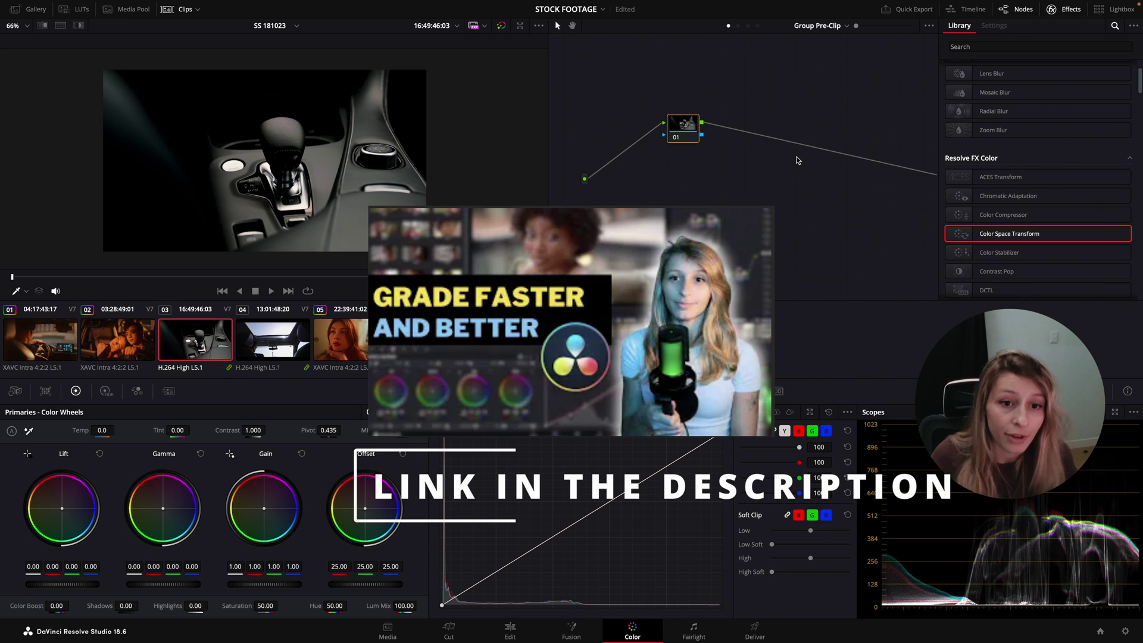
left_click_drag(1024, 233, 701, 147)
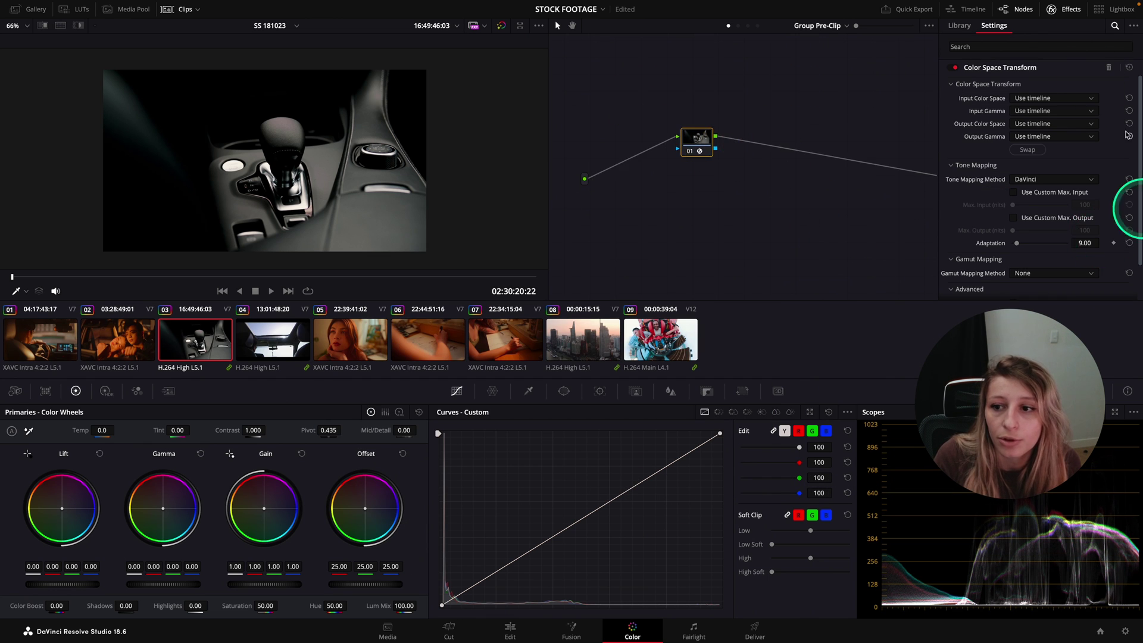
Step: Set both the input color space and the input gamma of the Color Space Transform to Rec.709
left_click(1038, 98)
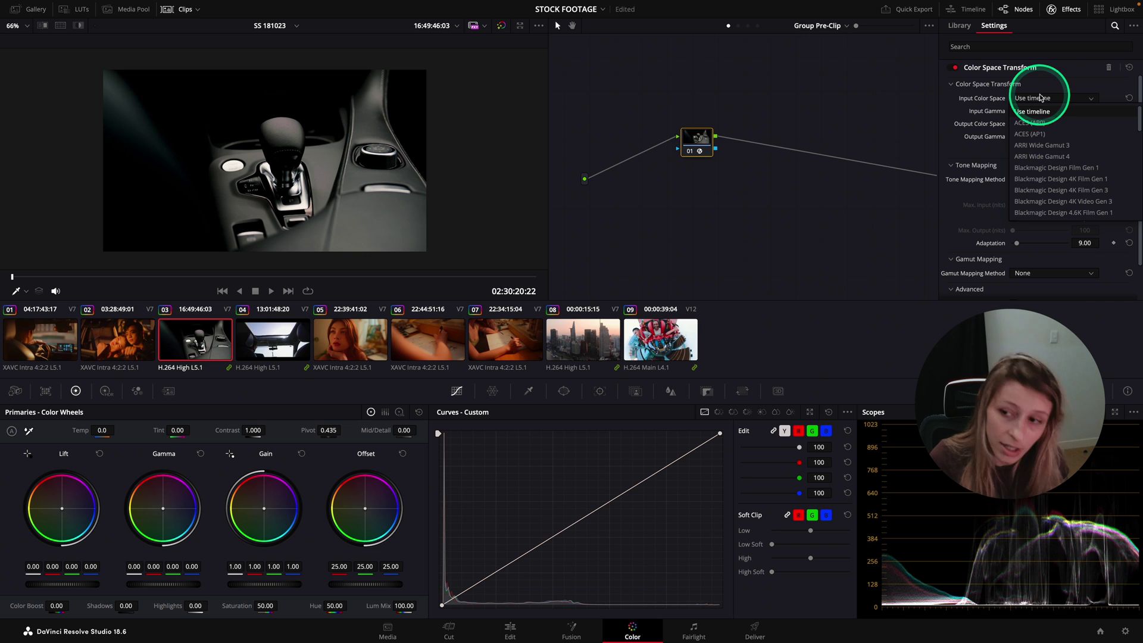
key("r")
left_click_drag(1040, 97, 1029, 190)
left_click_drag(1095, 119, 1028, 225)
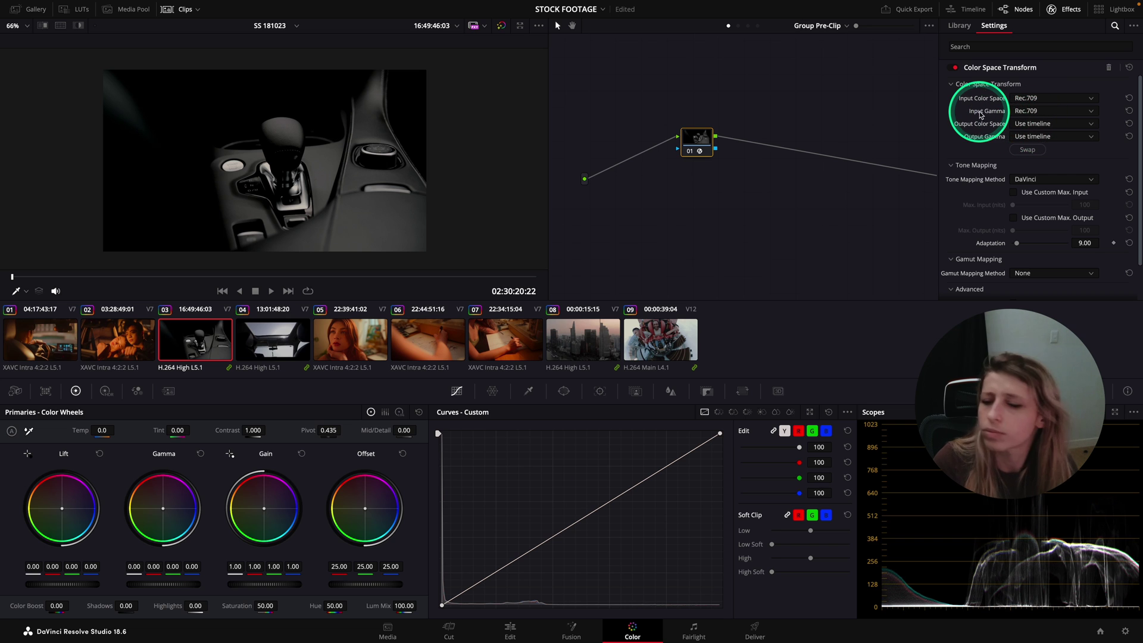
Step: Set the Color Space Transform's output color space to DaVinci Wide Gamut and its output gamma to DaVinci Intermediate
left_click(1043, 123)
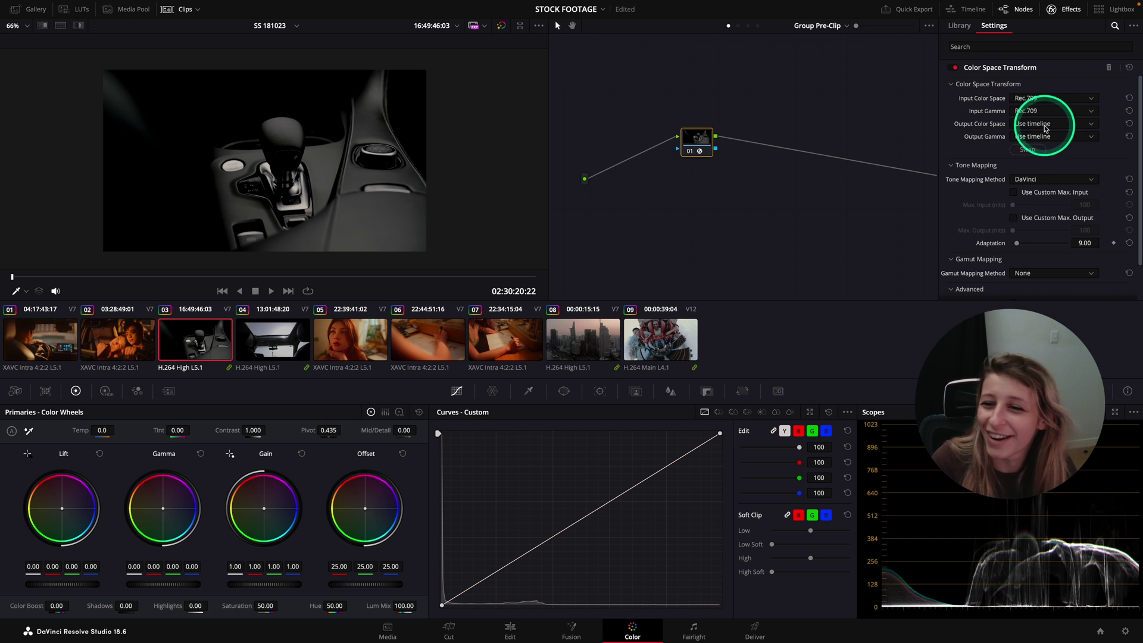
left_click_drag(1045, 126, 1045, 250)
left_click(1050, 127)
left_click(1048, 135)
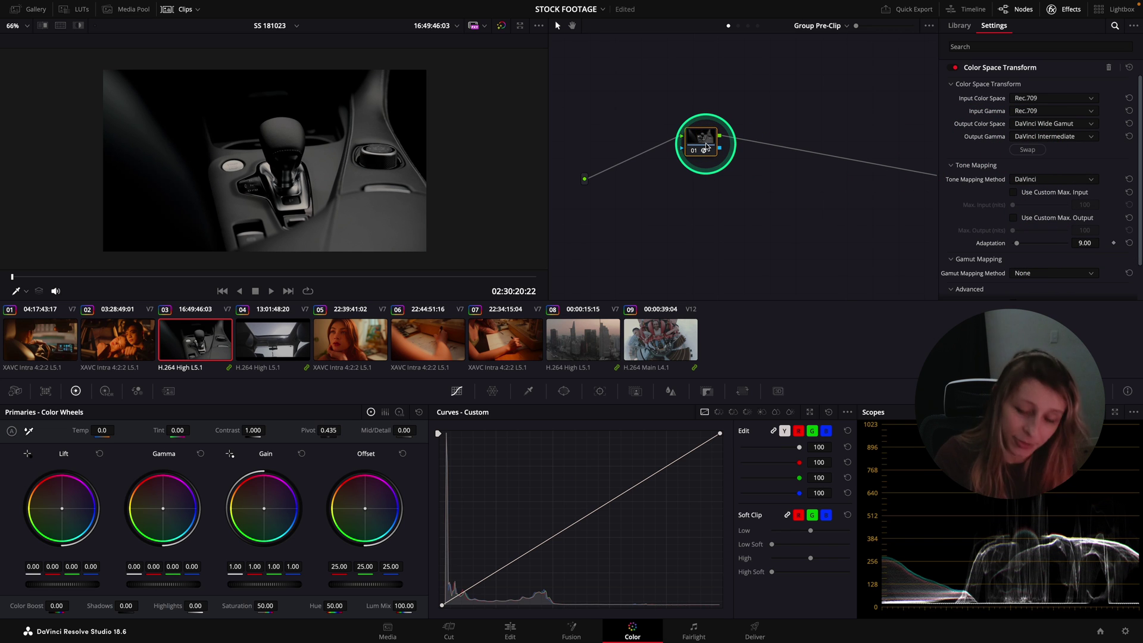
Step: Copy the Color Space Transform to the group's post-clip node and swap it to convert DaVinci Wide Gamut/Intermediate back to Rec.709
left_click(747, 26)
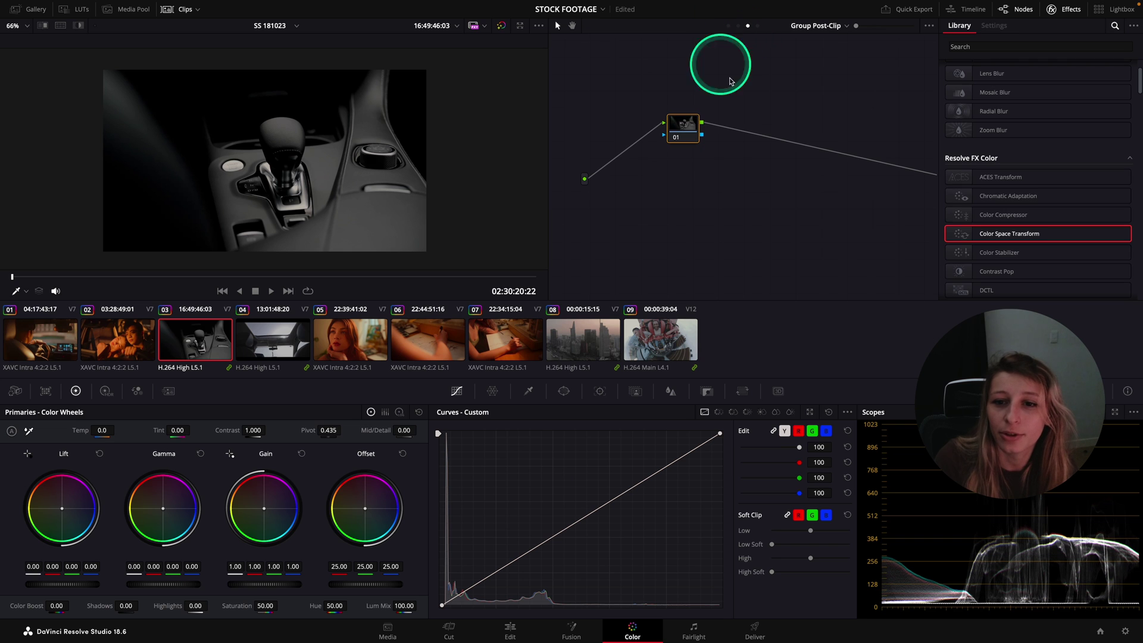
right_click(679, 123)
key("Escape")
left_click(678, 119)
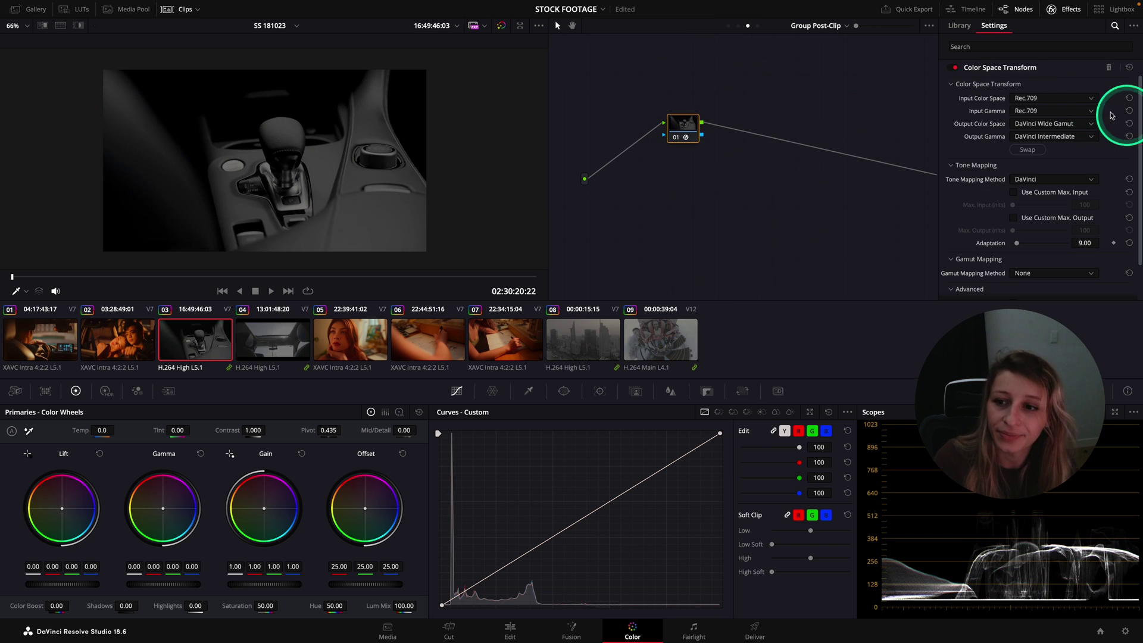
left_click(1027, 149)
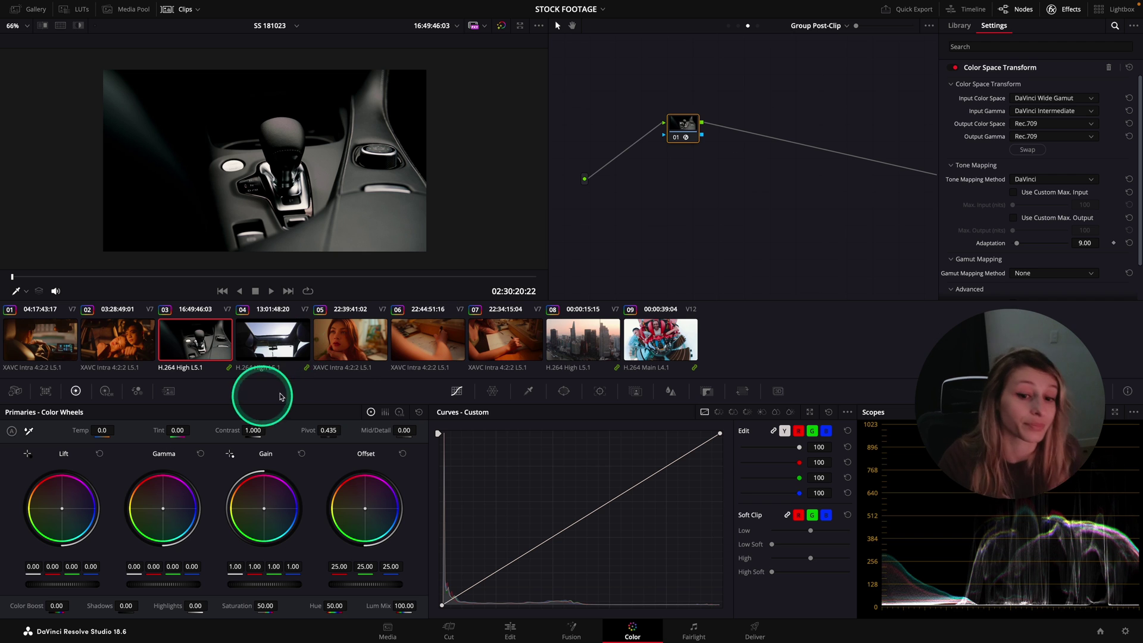
Step: Copy the grade from log clip 02 onto stock clip 03 at clip level
left_click(354, 338)
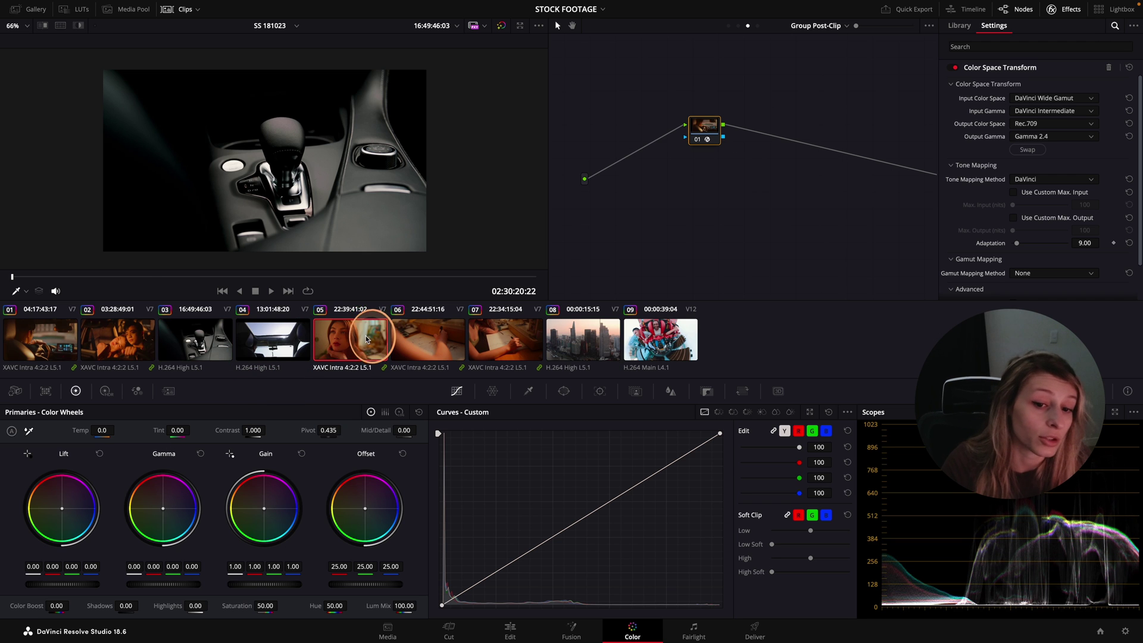
left_click(191, 336)
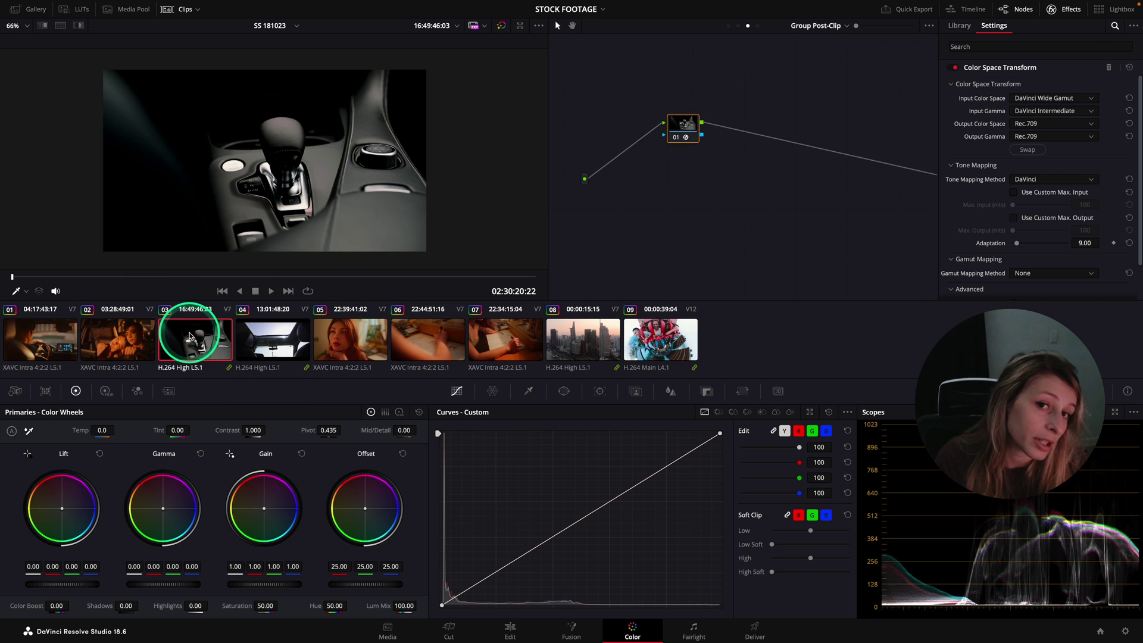
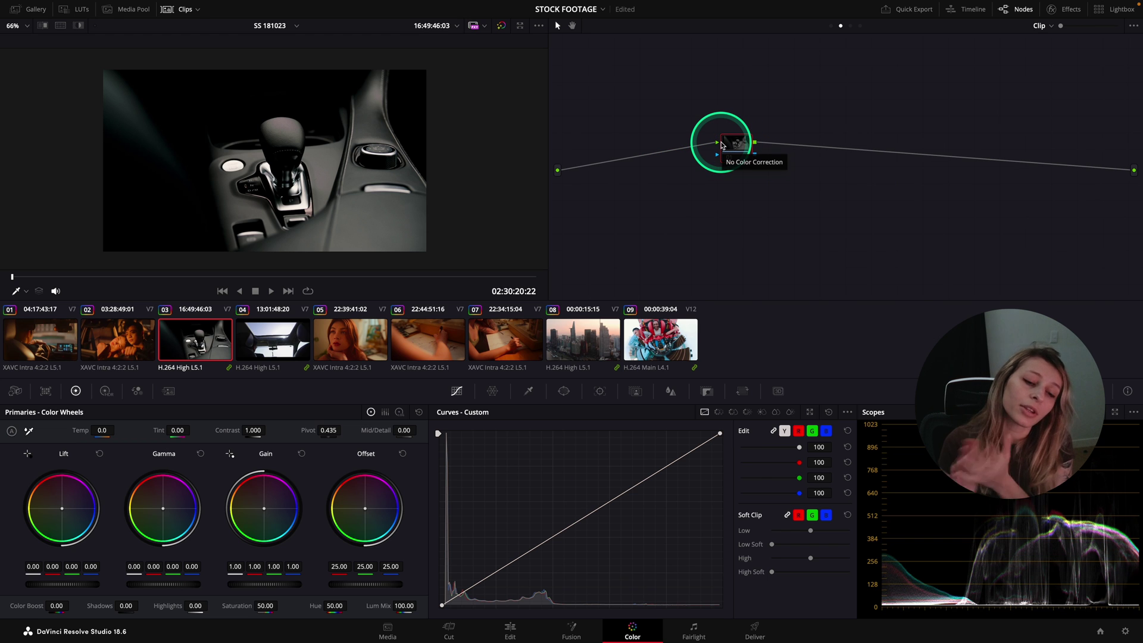
left_click(650, 242)
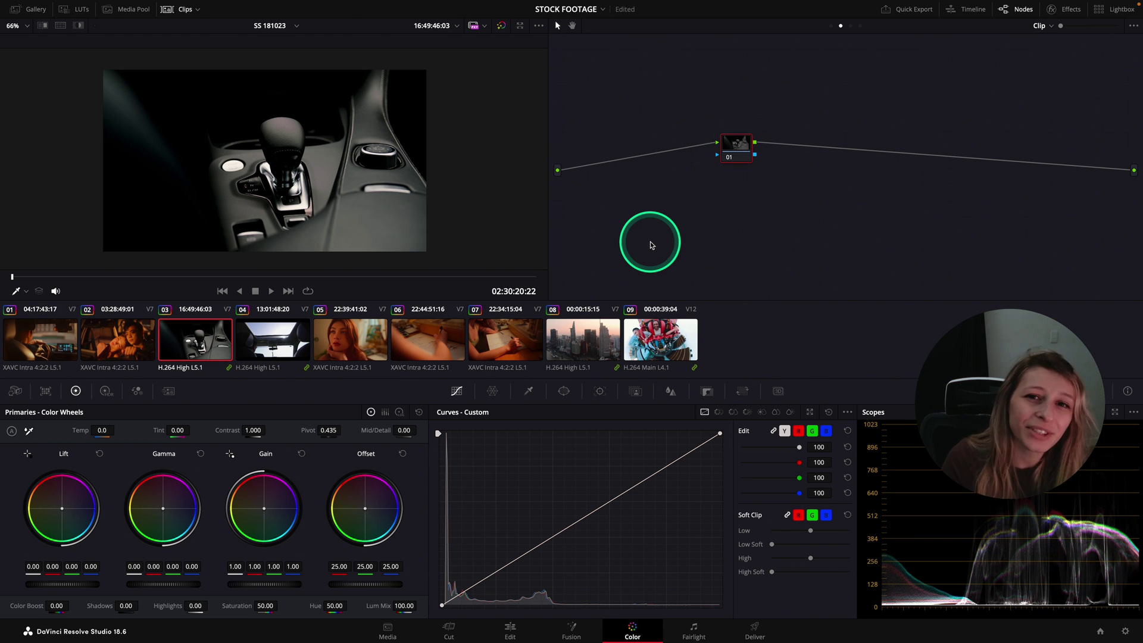
left_click_drag(159, 335, 119, 344)
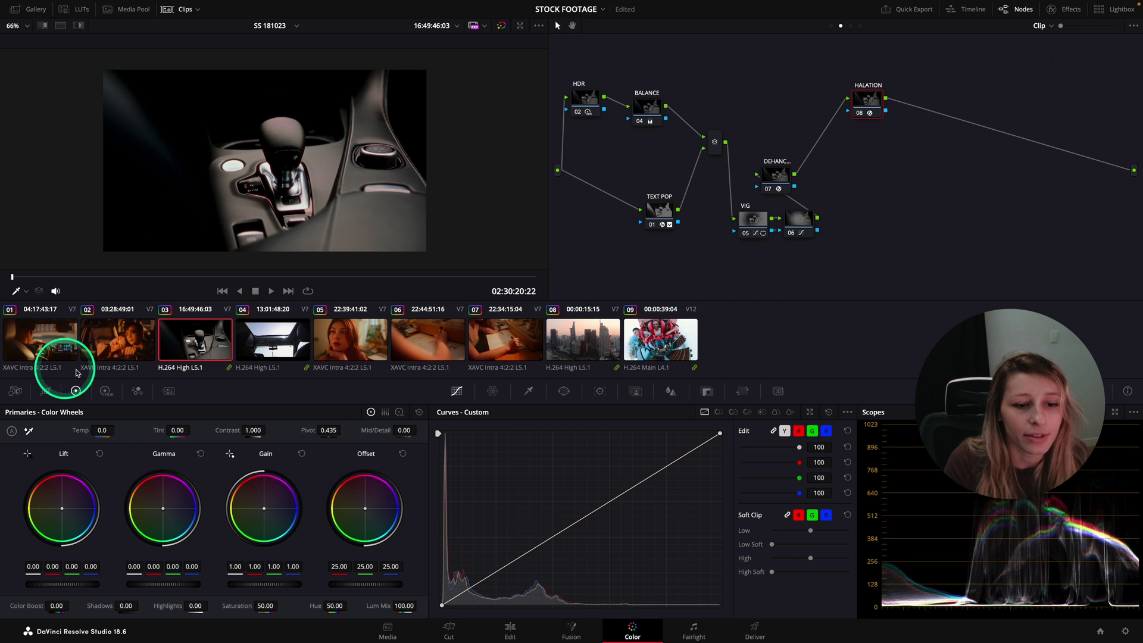
Step: Alternate between clips 02 and 03 to compare their color and contrast under the same grade
left_click(117, 343)
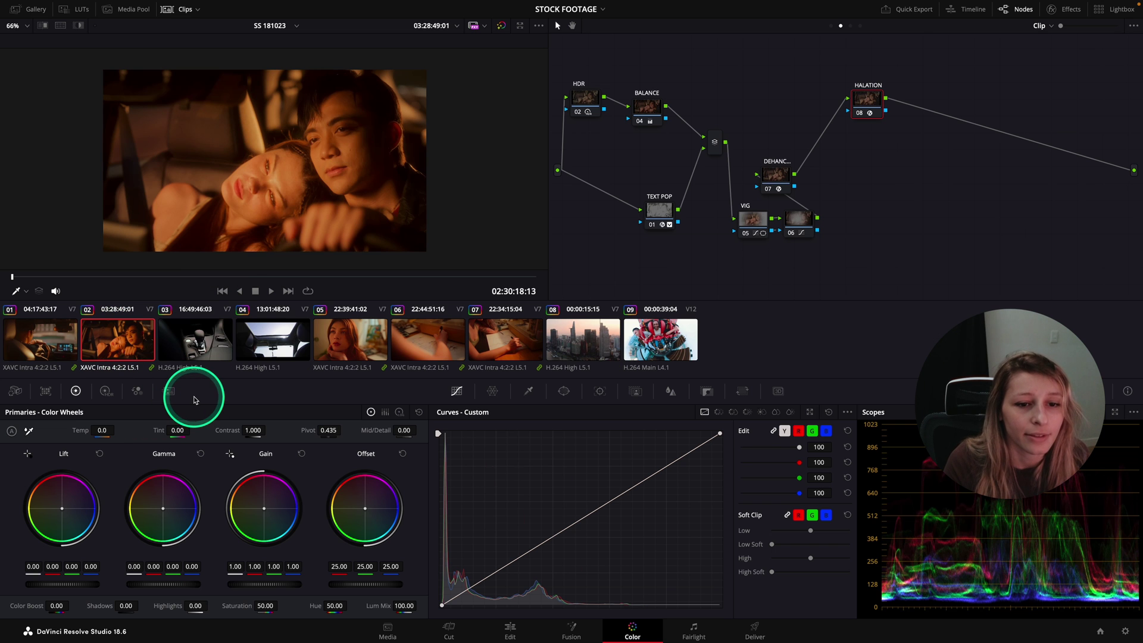
left_click(191, 337)
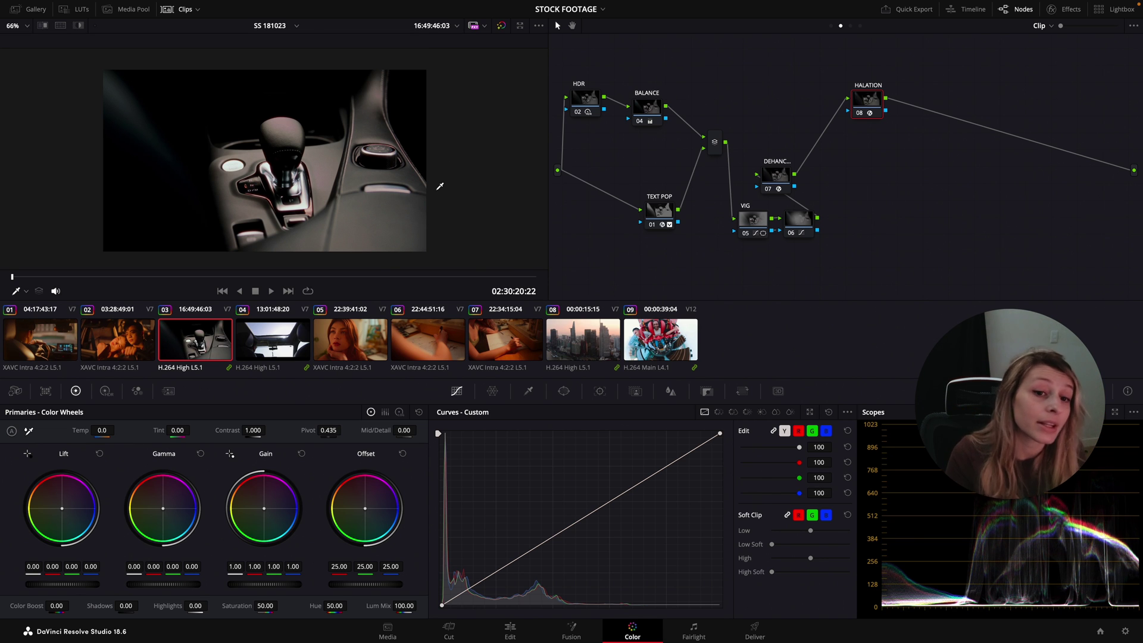
left_click(119, 343)
left_click(165, 349)
left_click(115, 336)
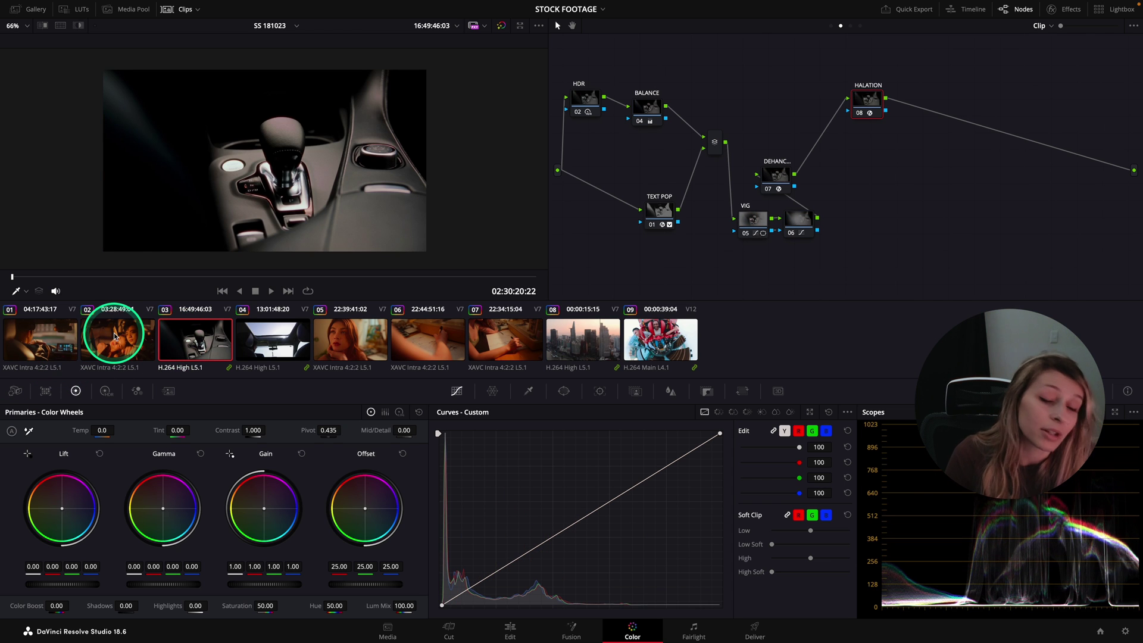
left_click(184, 339)
left_click(372, 132)
left_click(276, 151)
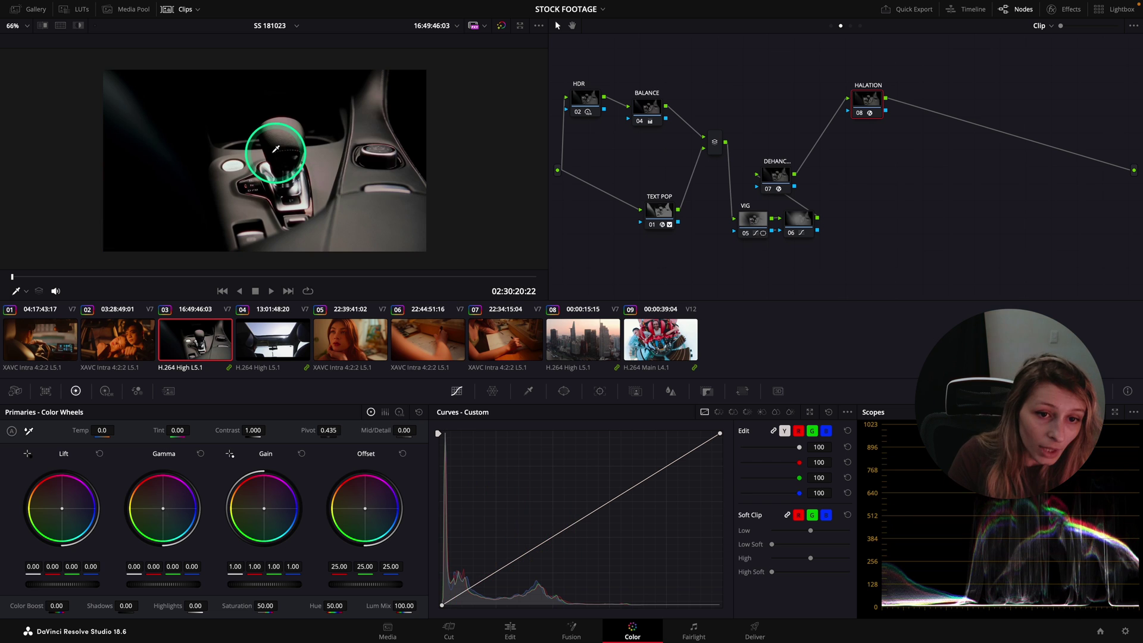
left_click(134, 351)
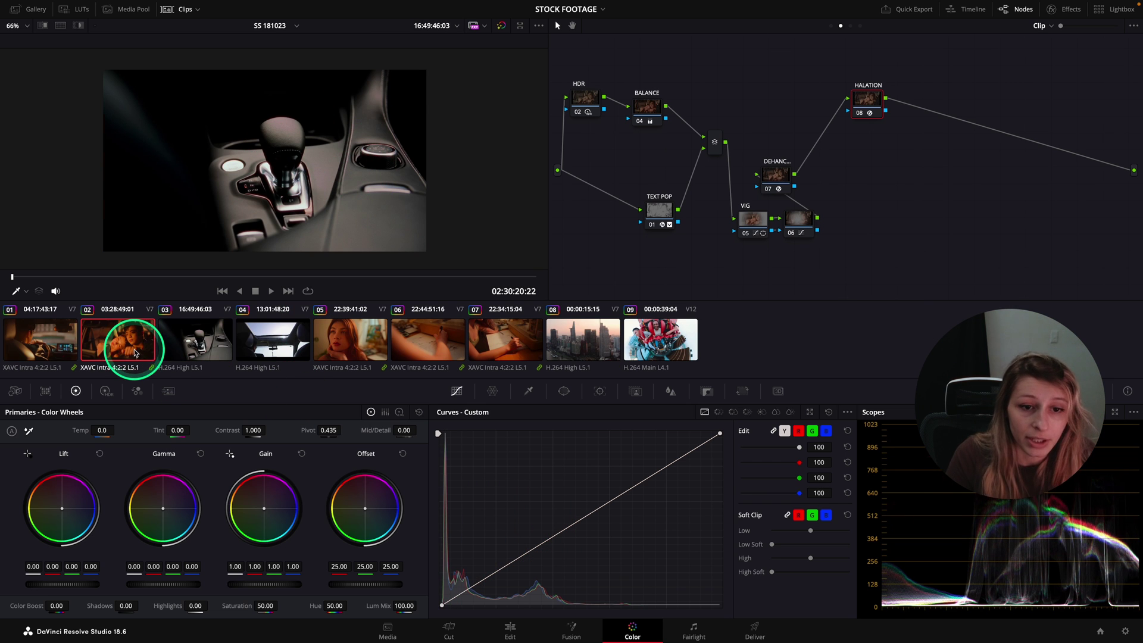
left_click(206, 350)
Step: Warm up clip 03 in its BALANCE node with Temp 741.0 and Tint 23.40, and show it side by side with clip 02
mouse_move(652, 101)
left_mouse_down()
mouse_move(673, 88)
mouse_move(659, 102)
left_mouse_up()
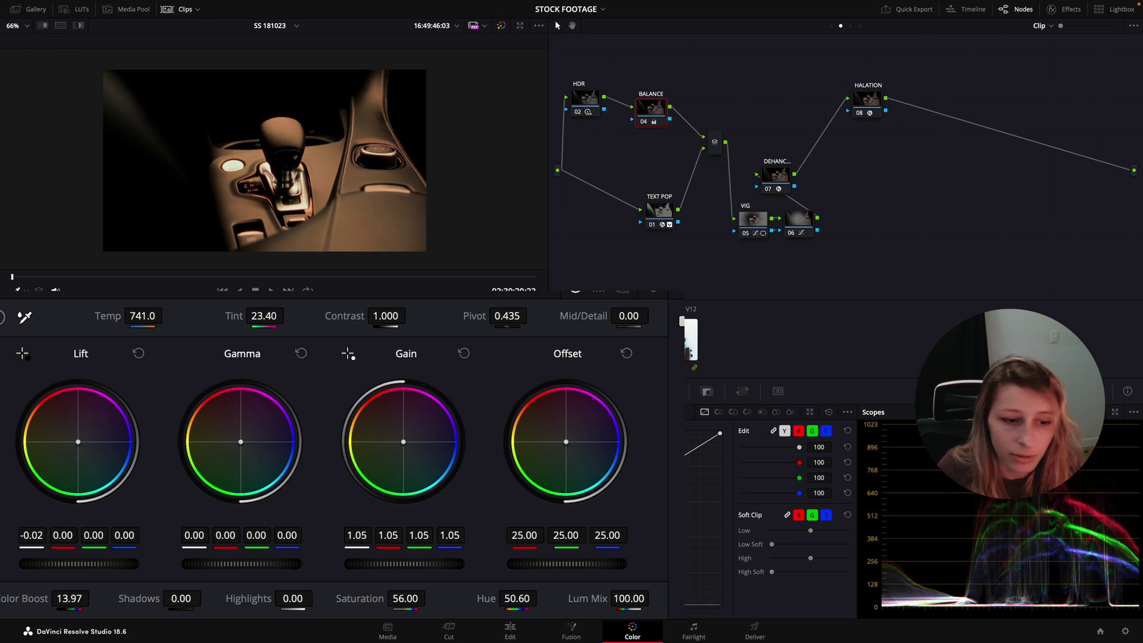
left_click(60, 25)
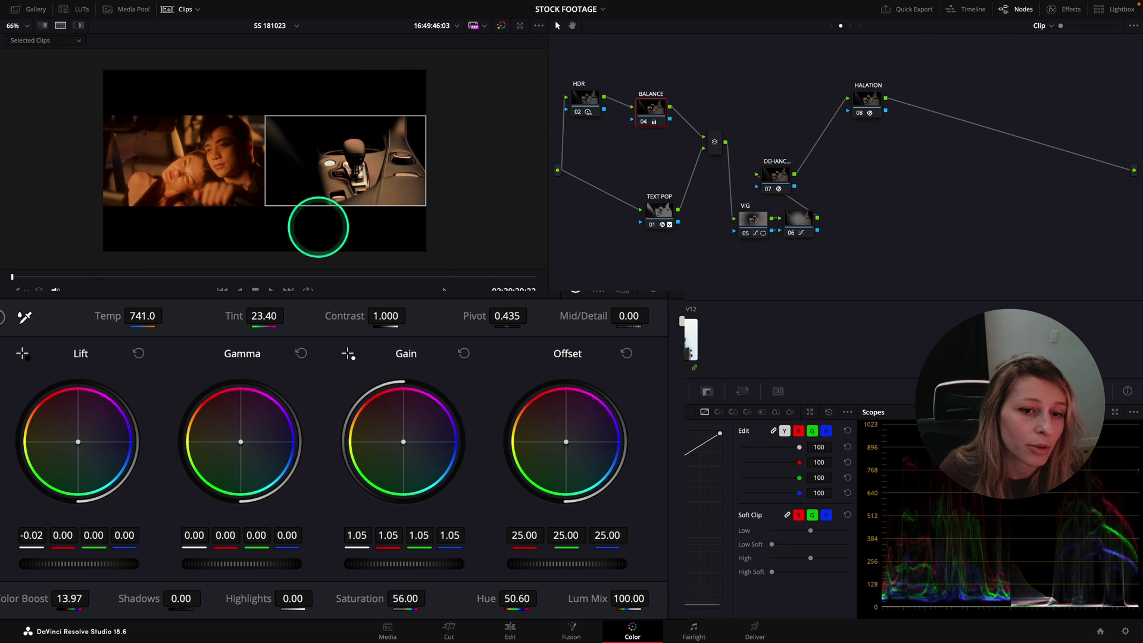
scroll(318, 227, "up", 4)
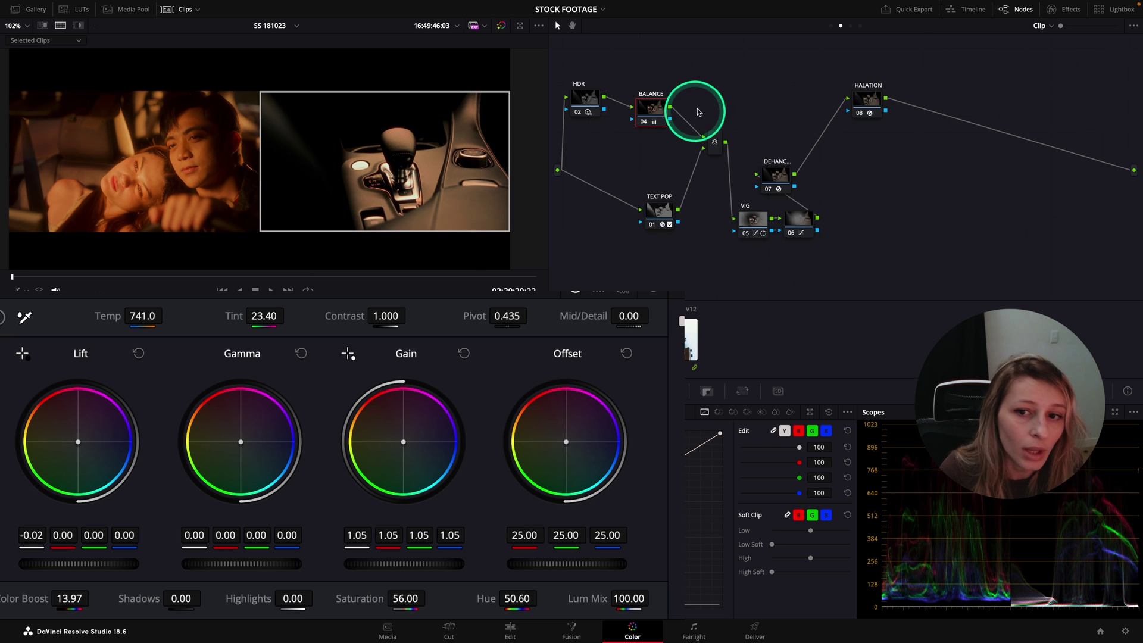
Step: Set clip 03's BALANCE lift to -0.03, gain to 0.91 and gamma to 0.01 red and -0.02 blue, toggling the correction to compare
left_click_drag(648, 107, 657, 96)
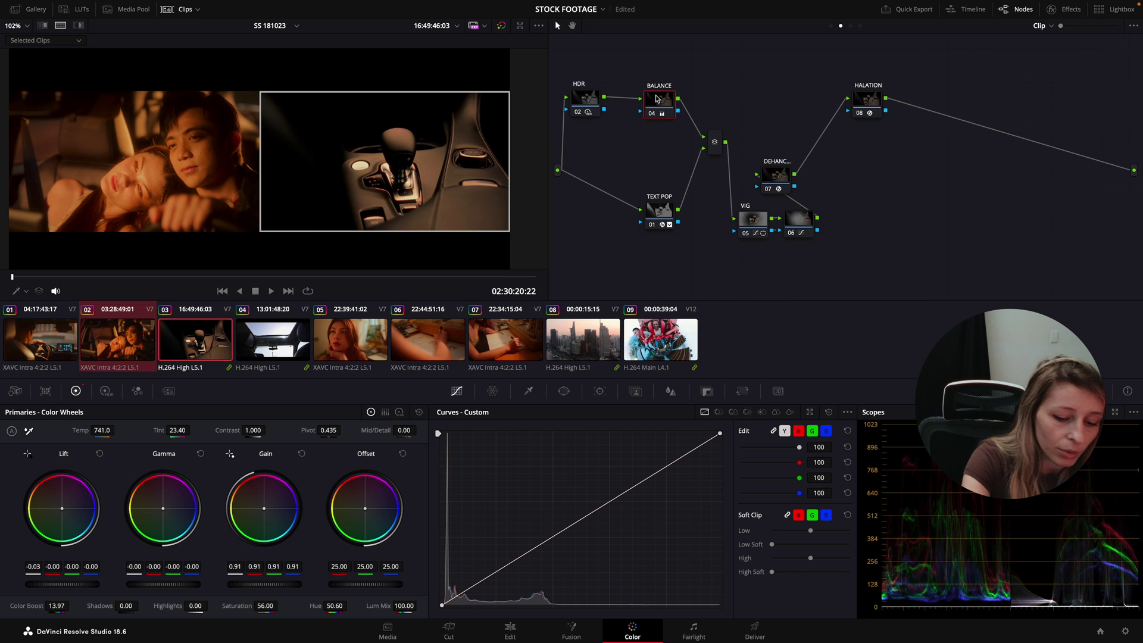
left_click_drag(656, 98, 654, 107)
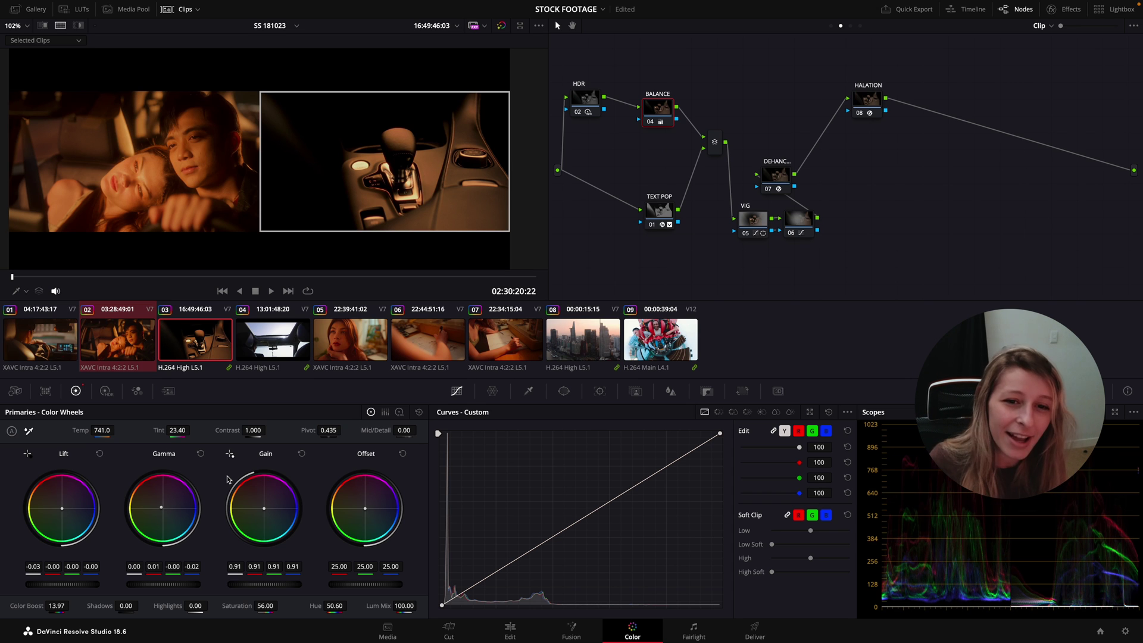
key("ctrl+d")
key("ctrl+d")
key("ctrl+d")
key("ctrl+d")
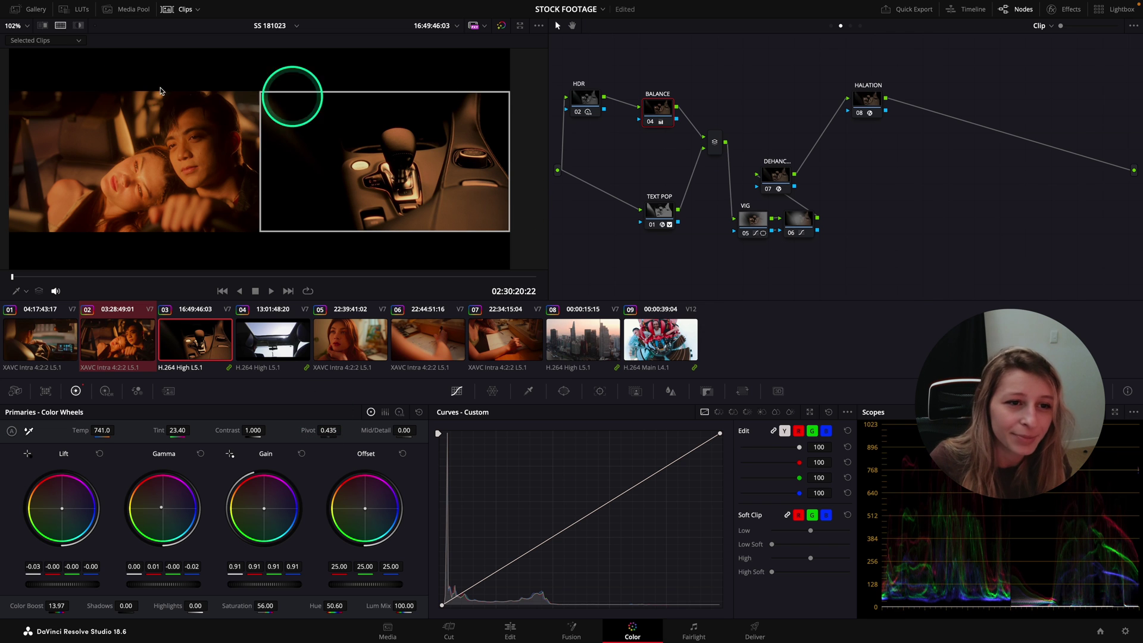
Step: Return to the single-clip view, compare clips 02 and 03 again, and play back clip 03
left_click(211, 343)
left_click(147, 342)
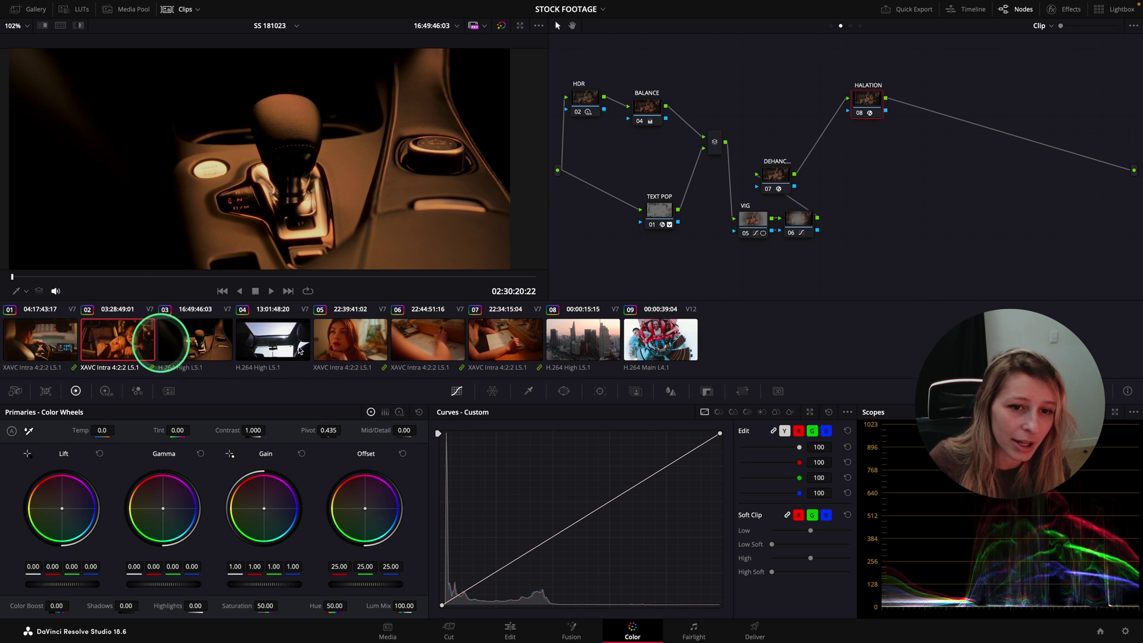
key("space")
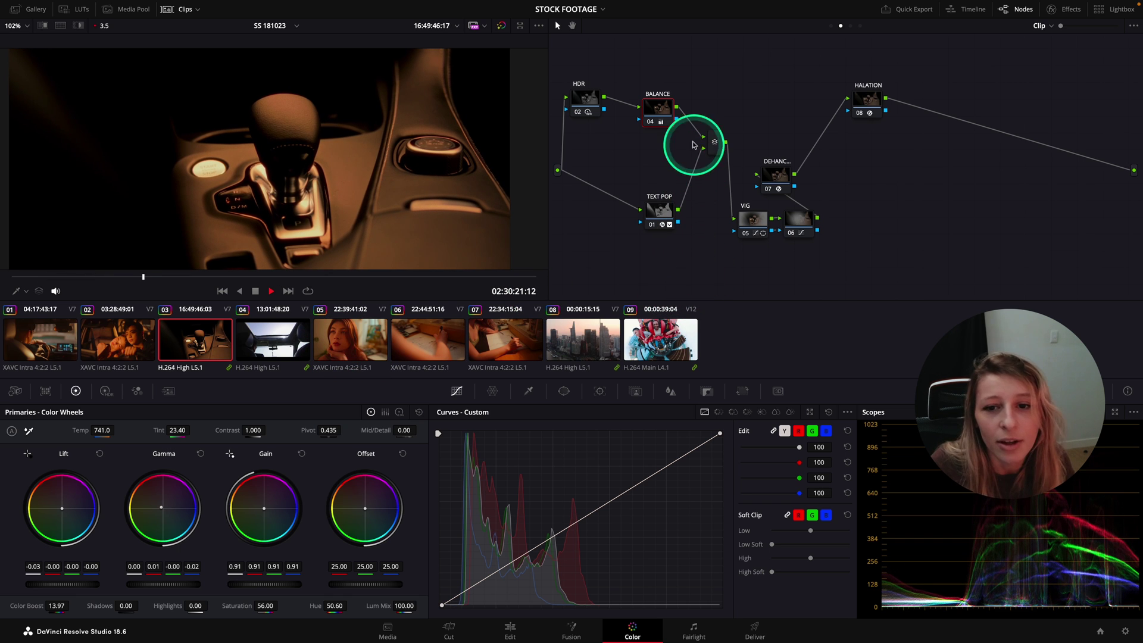
Step: Copy the finished grade from clip 03 onto the sunroof shot, clip 04
left_click(271, 345)
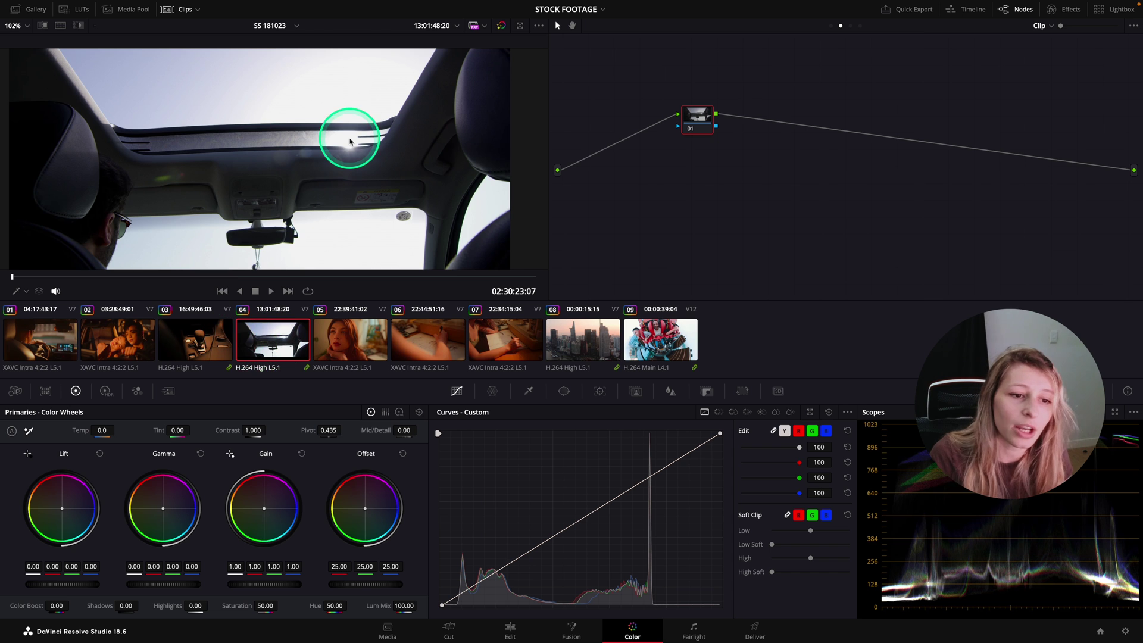
scroll(348, 134, "up", 3)
scroll(321, 173, "down", 3)
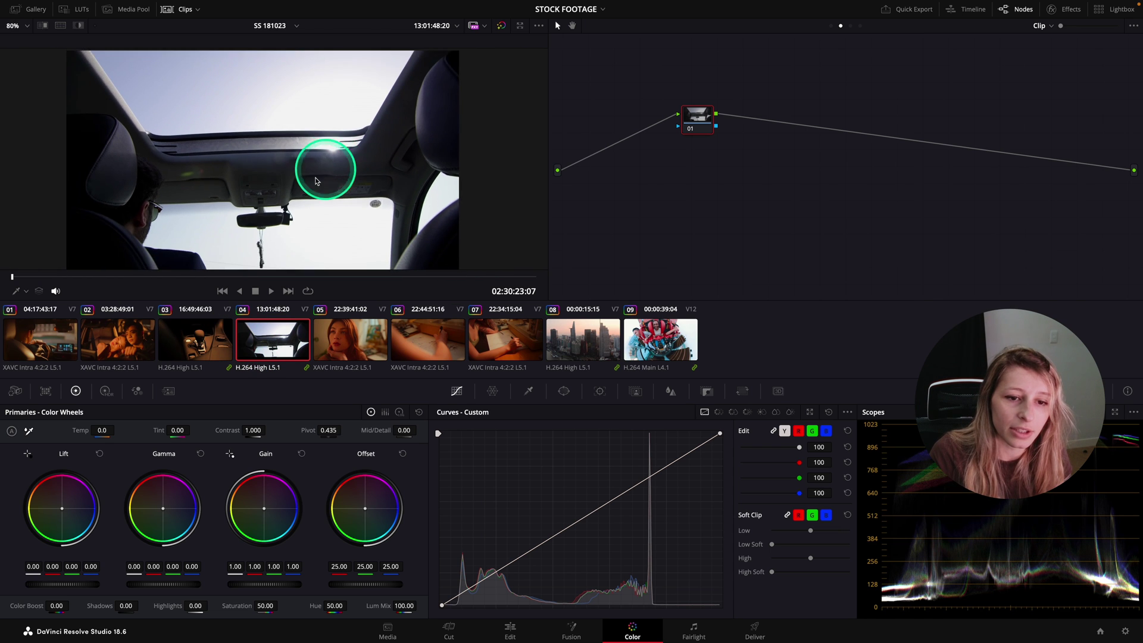
middle_click(186, 349)
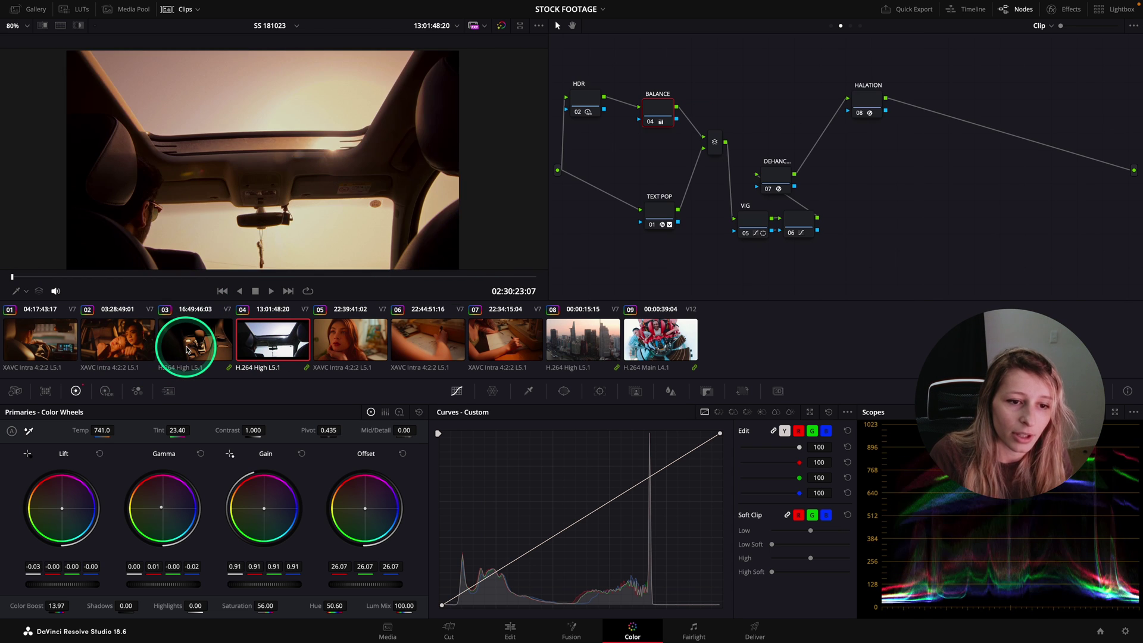
middle_click(376, 362)
Step: Compare clip 04 side by side with clip 02 at different frames, then return to the single-clip view
left_click(132, 344, "ctrl")
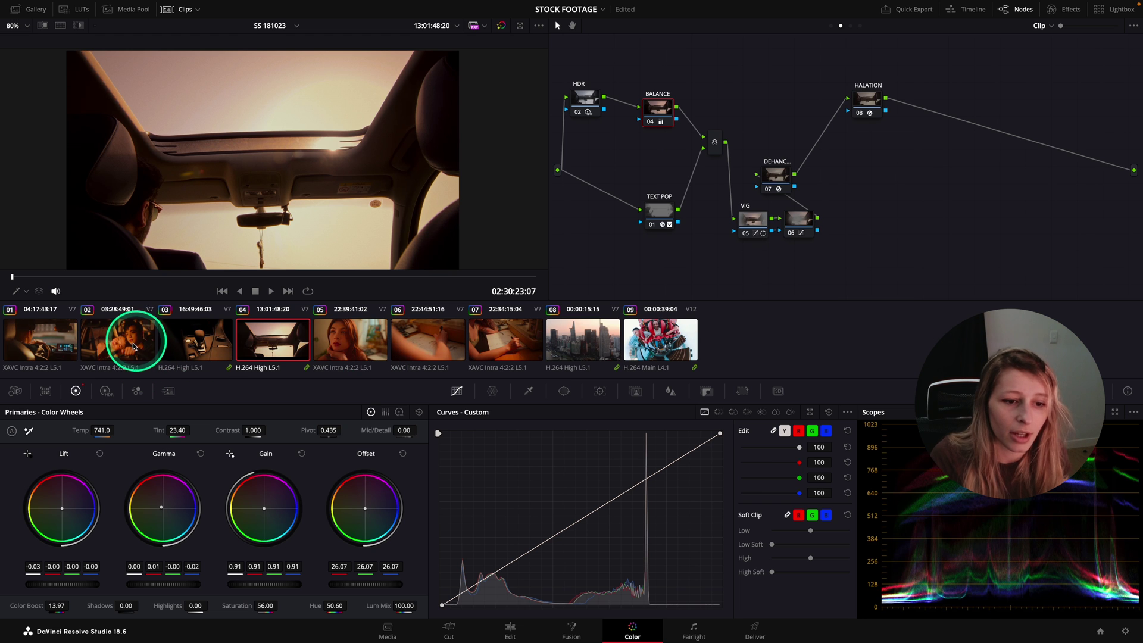
left_click(70, 25)
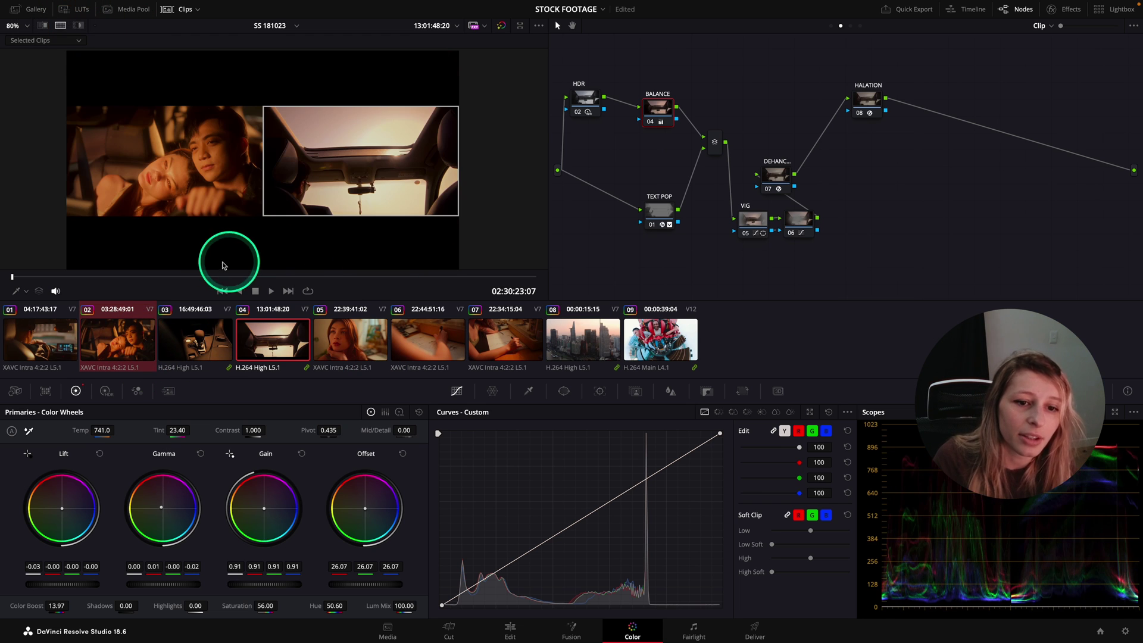
left_click_drag(340, 276, 172, 277)
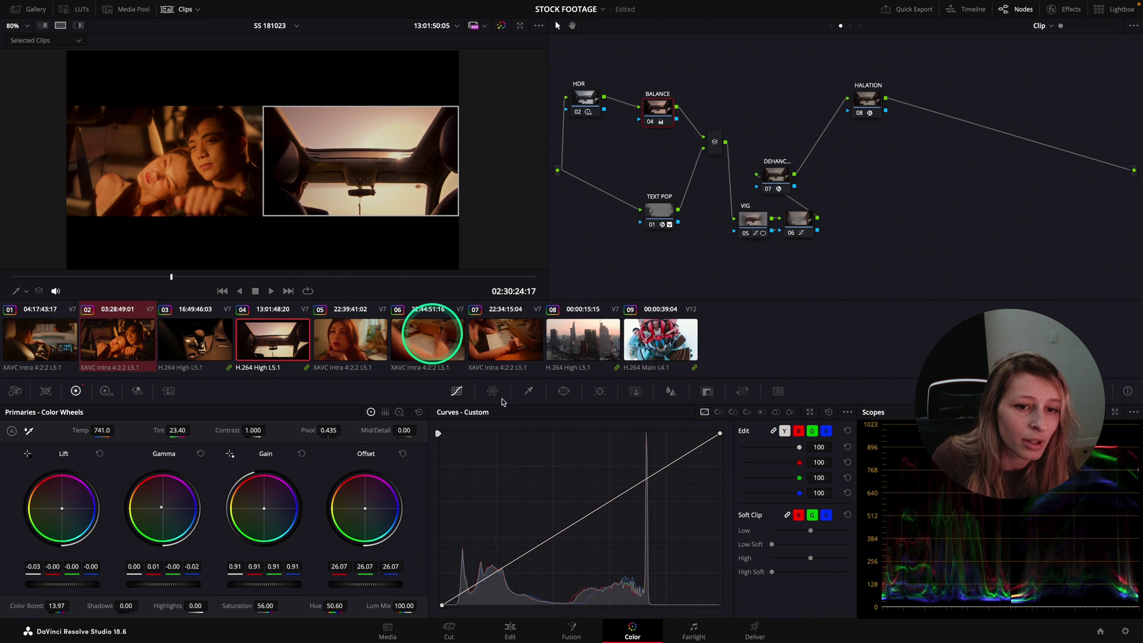
left_click(60, 25)
Step: Copy the grade from clip 04 onto the amusement ride shot, clip 09
left_click(581, 337)
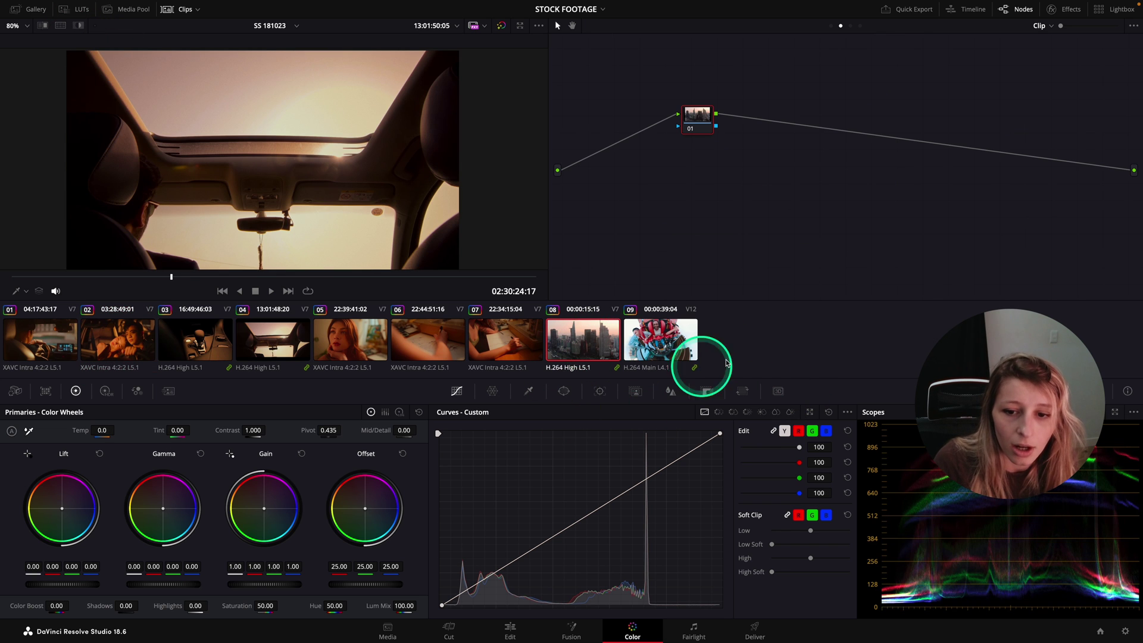
left_click(660, 341)
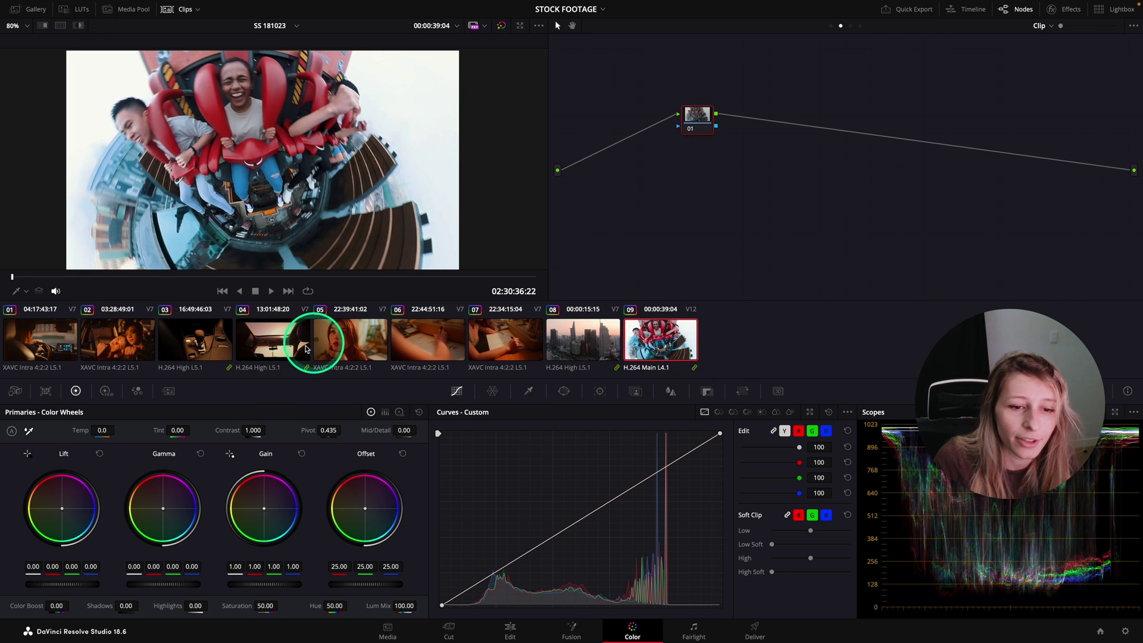
middle_click(270, 341)
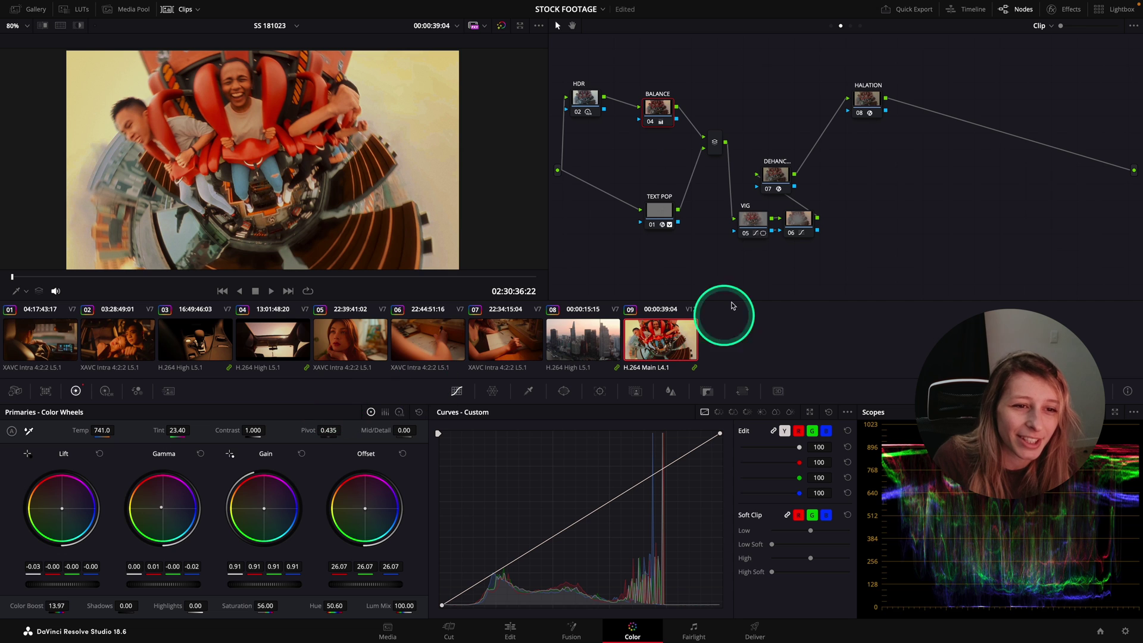
Step: Set Temp to 284.0 and Tint to 13.20 in clip 09's BALANCE node, checking it beside clip 07 and at several frames
mouse_move(661, 117)
left_mouse_down()
mouse_move(682, 107)
mouse_move(671, 114)
left_mouse_up()
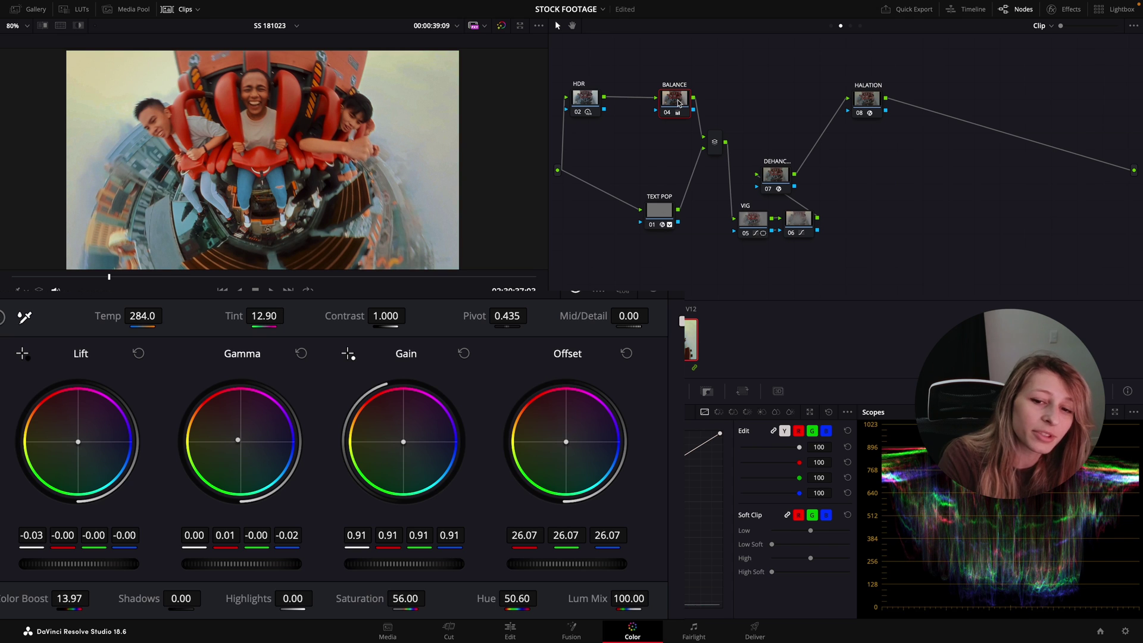
left_click(61, 26)
left_click_drag(249, 269, 12, 247)
left_click(66, 28)
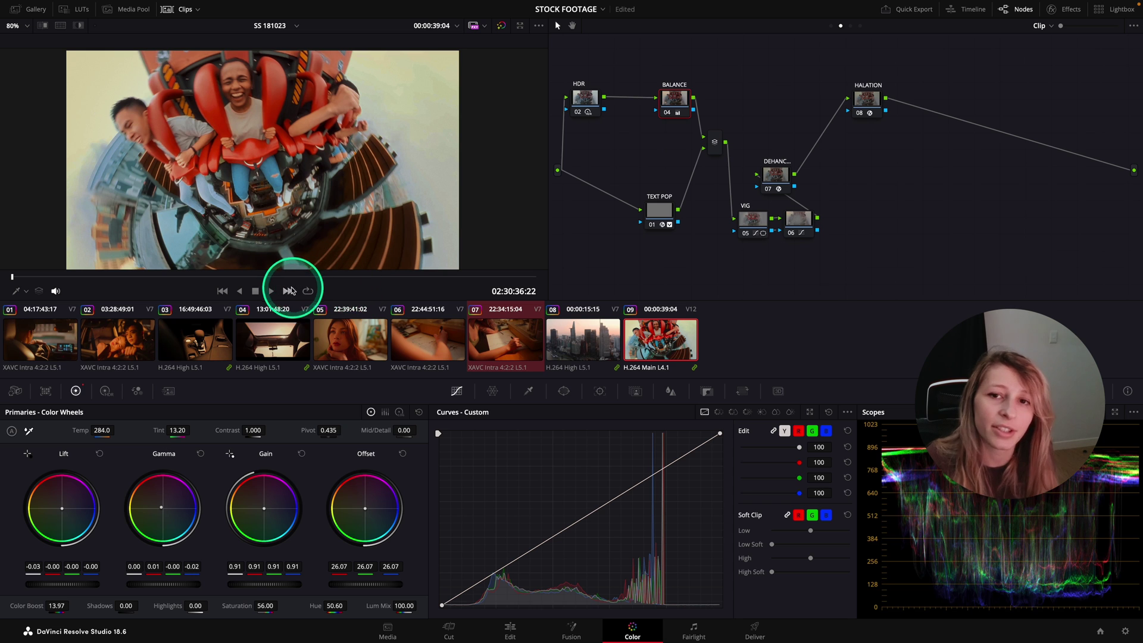
left_click(245, 277)
left_click(207, 277)
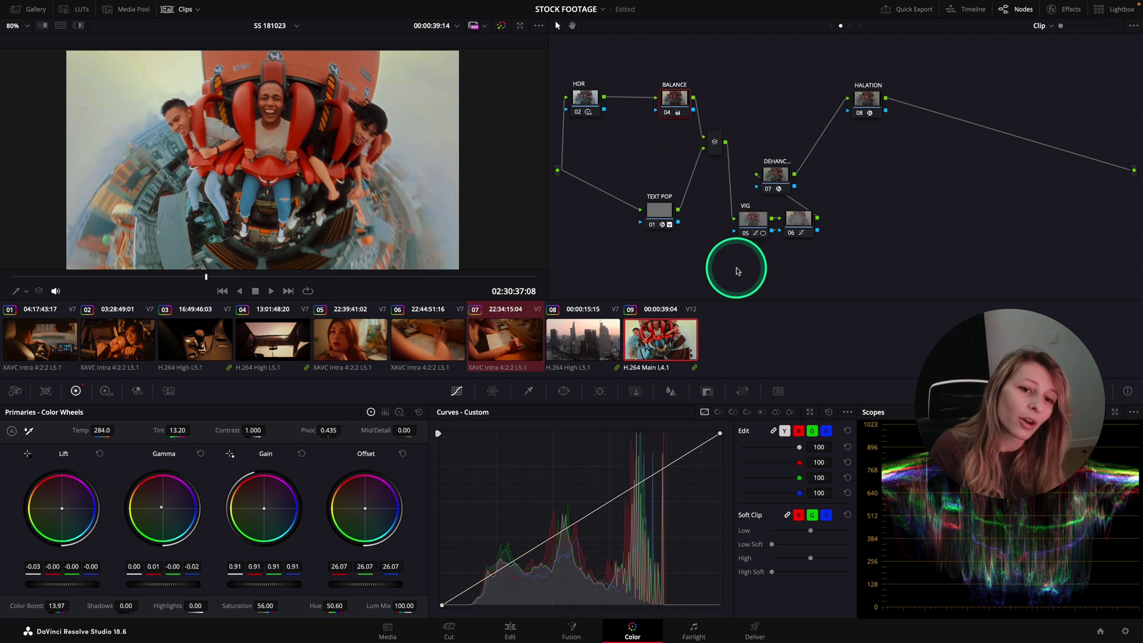
Step: View clip 09 full screen and compare it with and without its grade, then return to the normal view
key("ctrl+f")
key("shift+d")
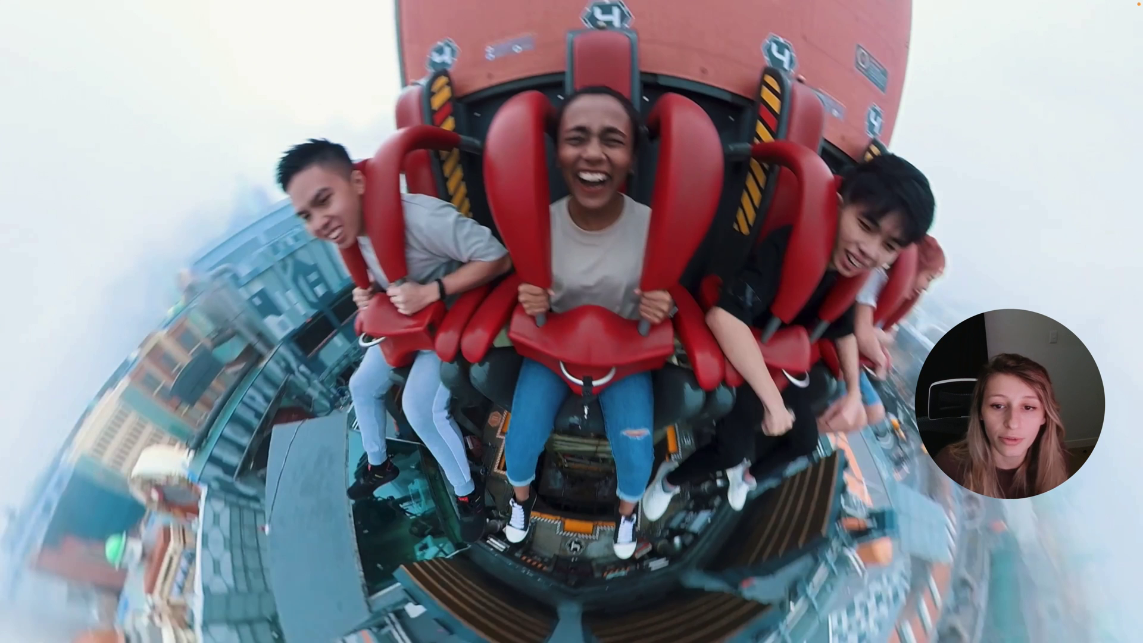
key("shift+d")
key("shift+d")
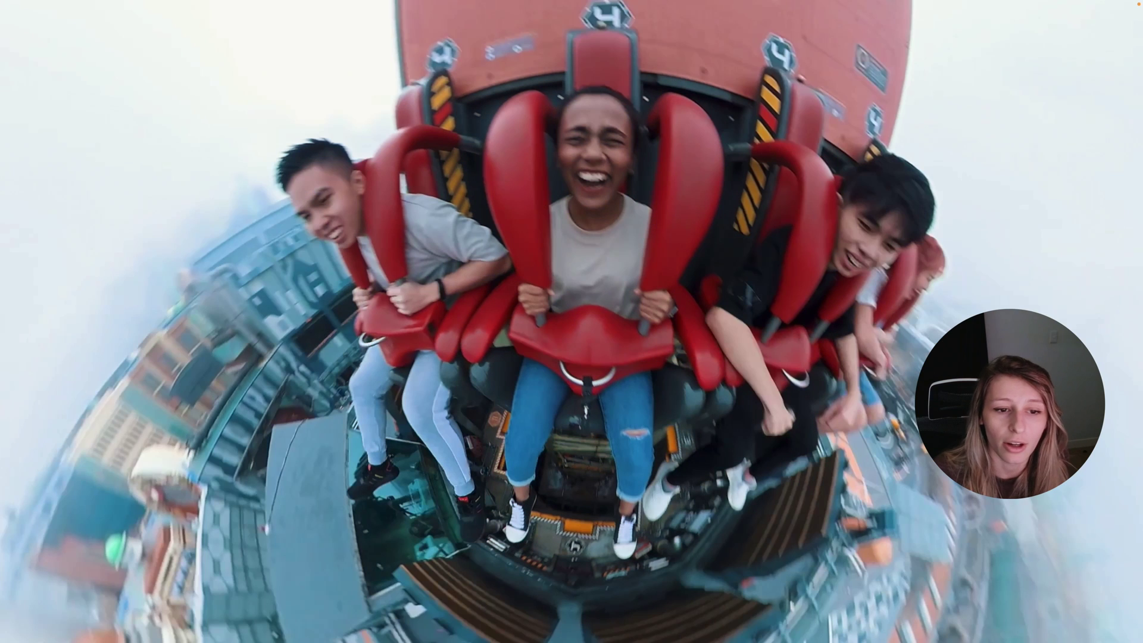
key("shift+d")
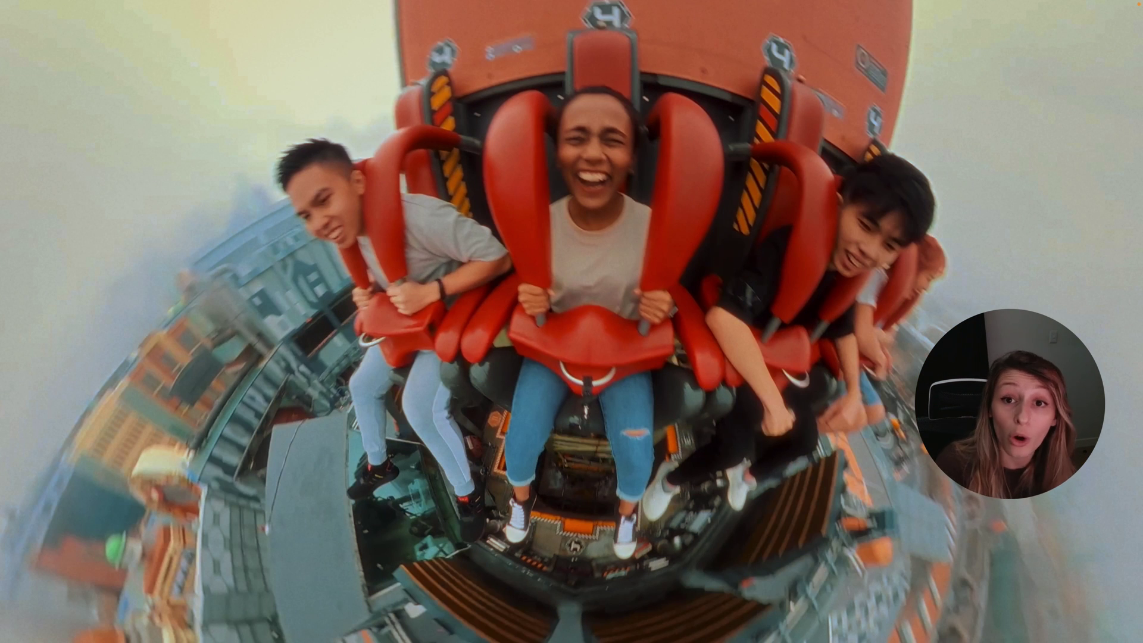
key("Escape")
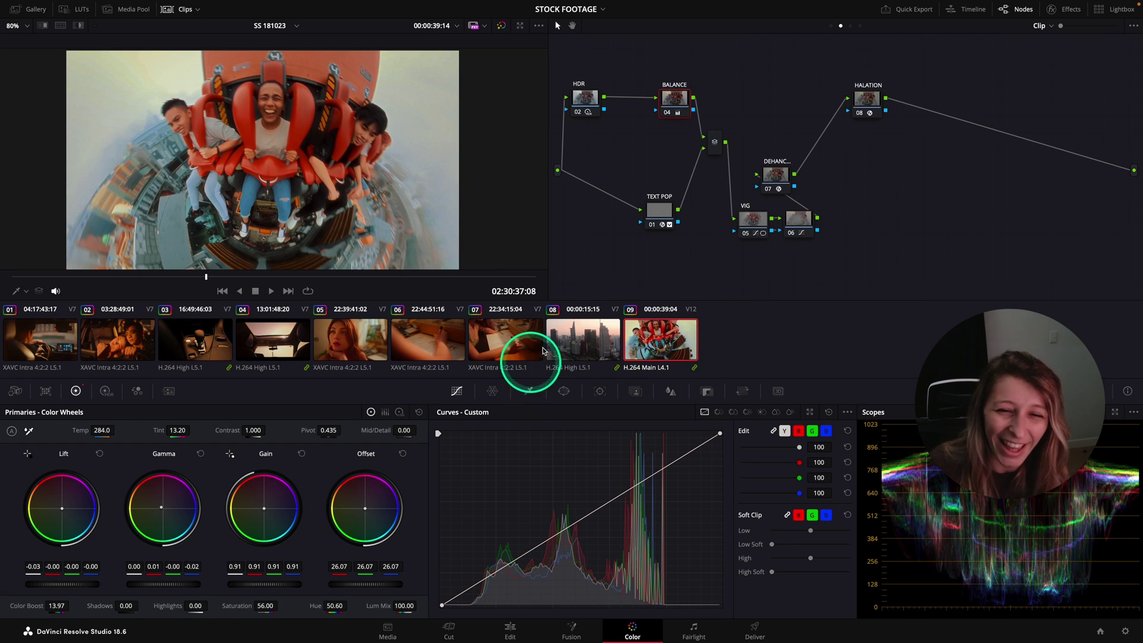
Step: Copy the grade from clip 04 onto the city skyline shot, clip 08, and shift its BALANCE node slightly in the graph
left_click(569, 357)
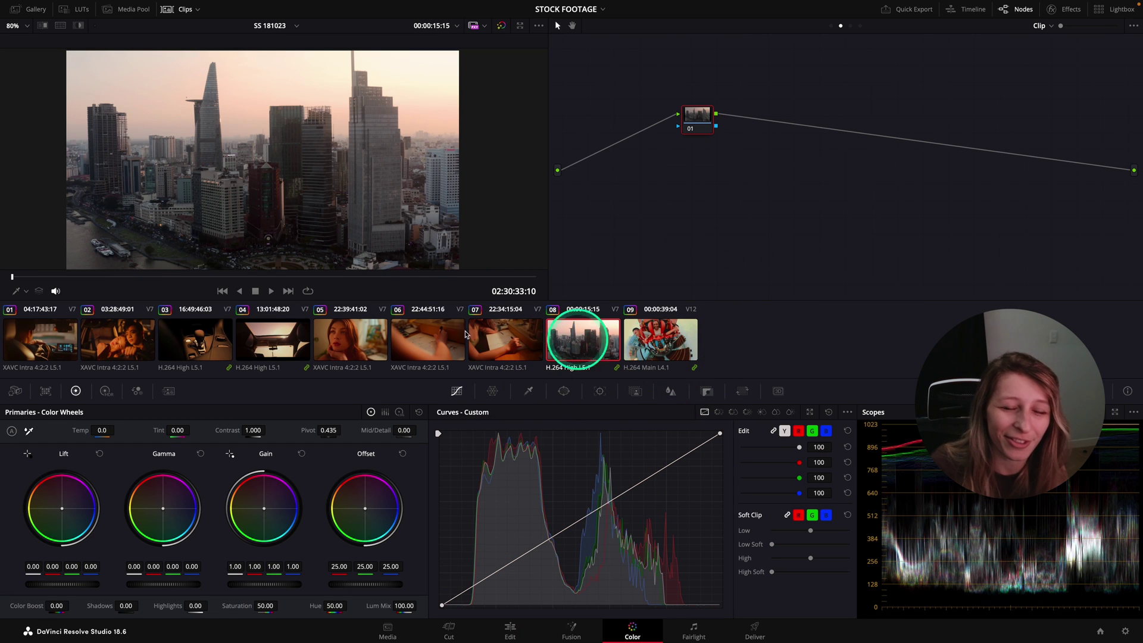
middle_click(271, 339)
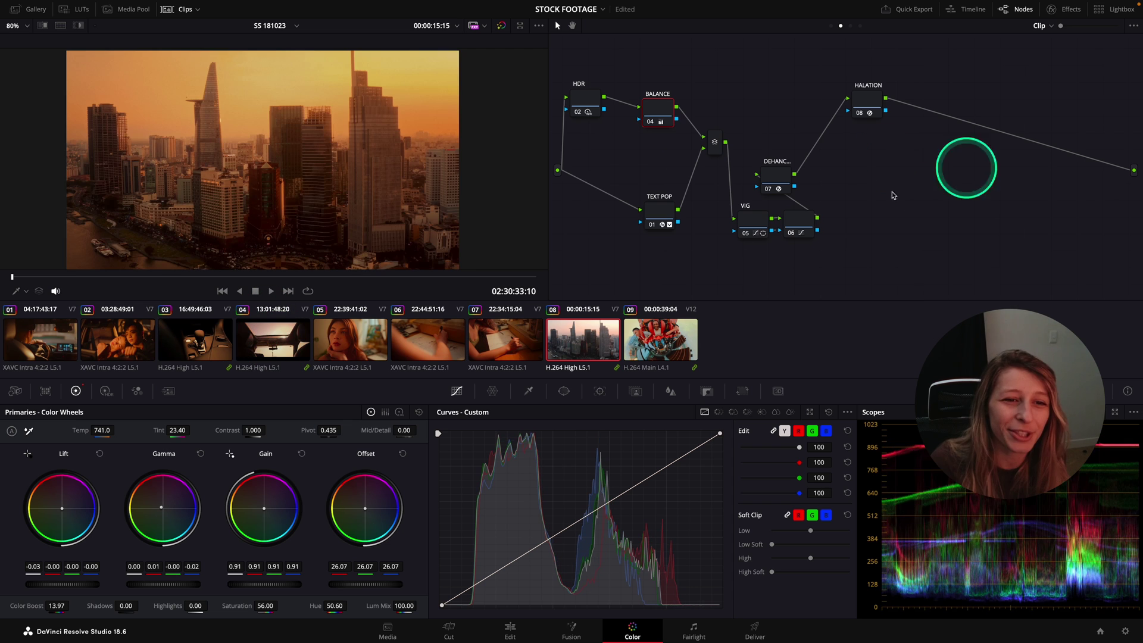
left_click_drag(657, 107, 674, 94)
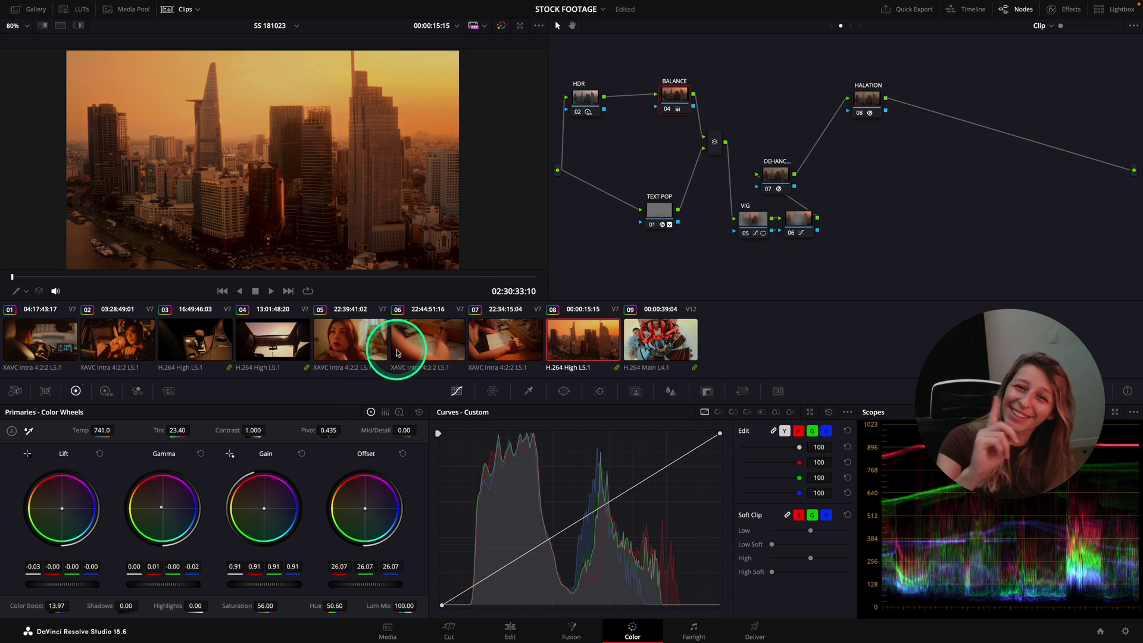
Step: Set Temp to 211.0 and Tint to 5.50 in clip 08's BALANCE node, checking it side by side with clips 02 and 07
left_click(117, 340, "ctrl")
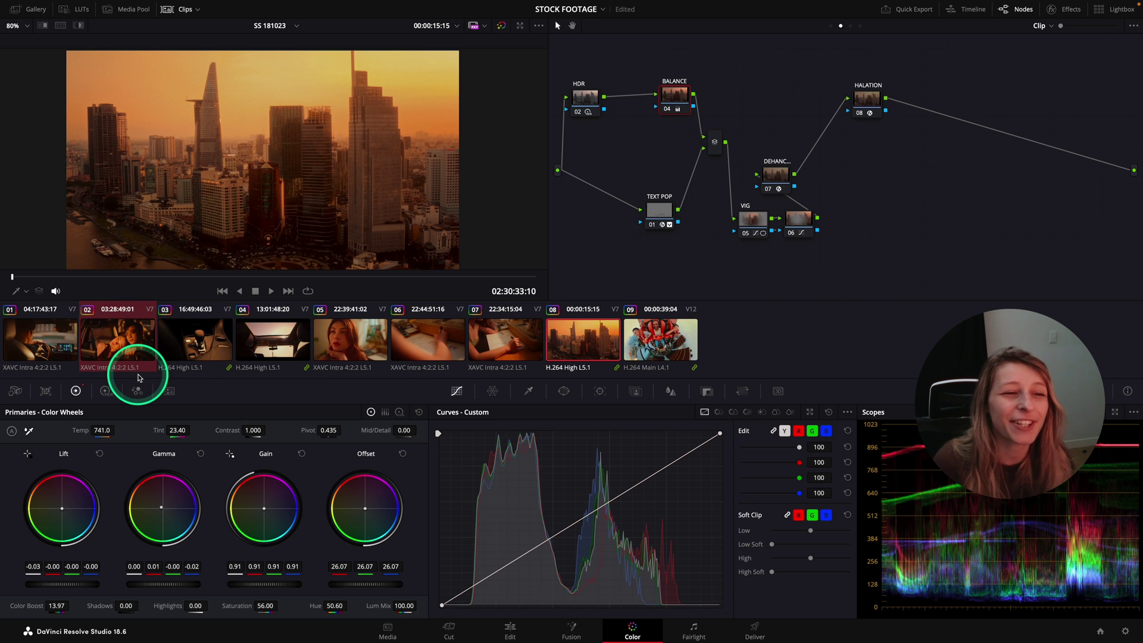
left_click(60, 26)
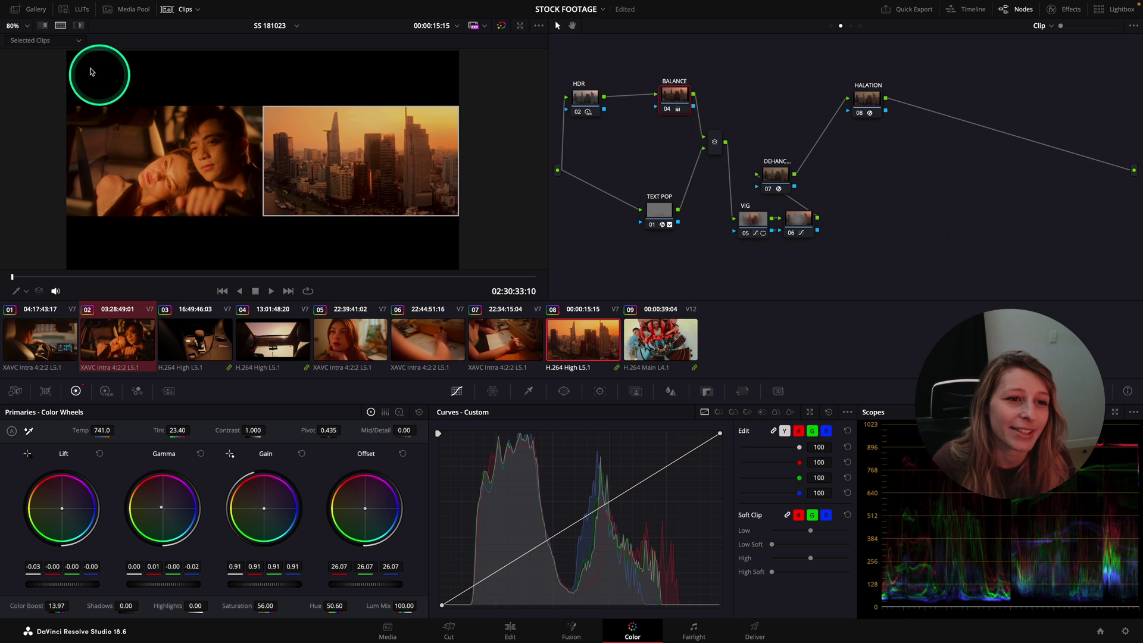
left_click(61, 27)
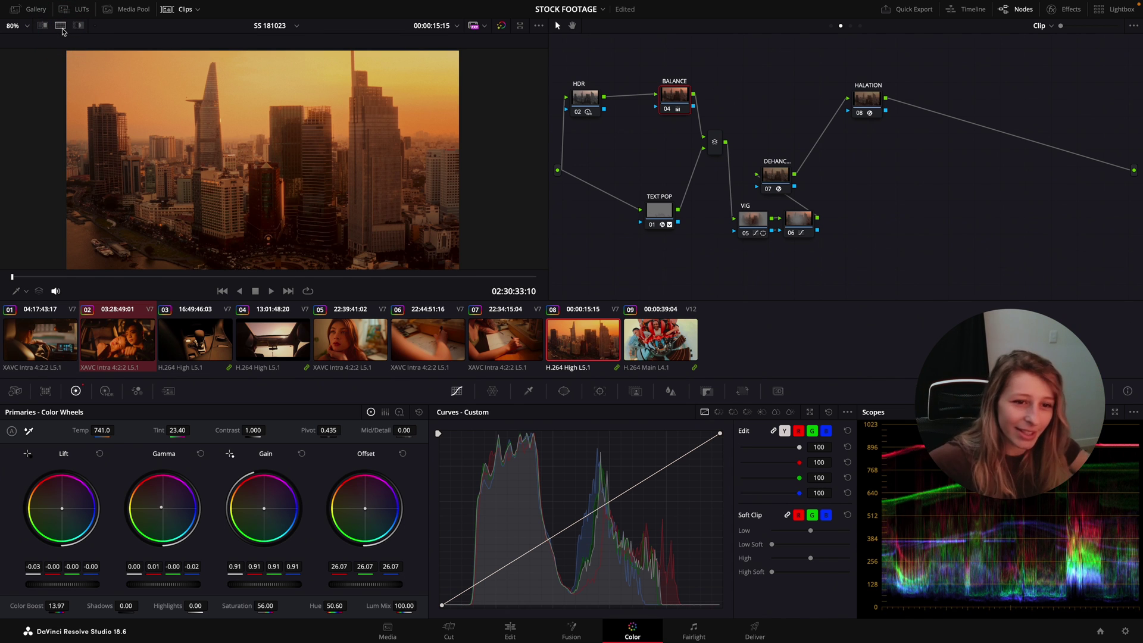
left_click_drag(685, 97, 678, 109)
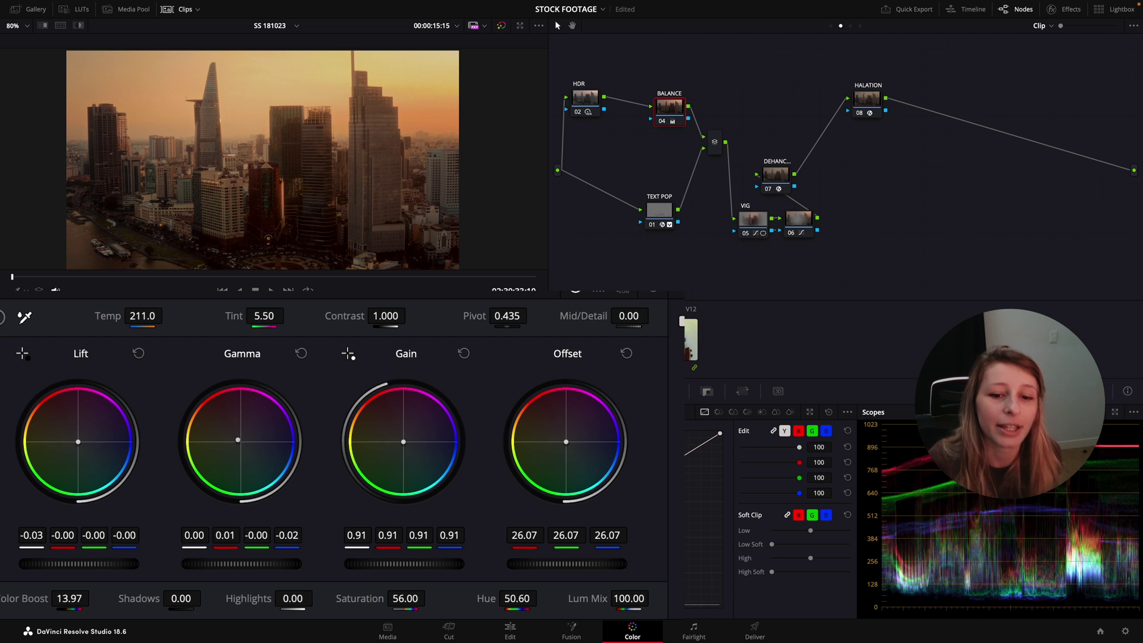
left_click(60, 25)
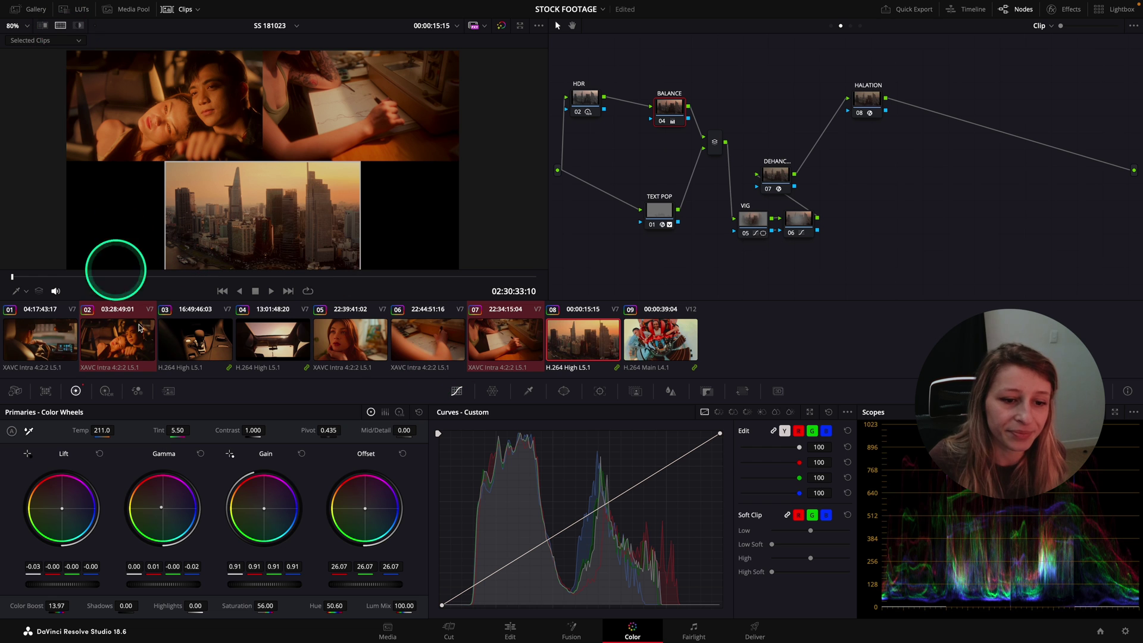
left_click(60, 25)
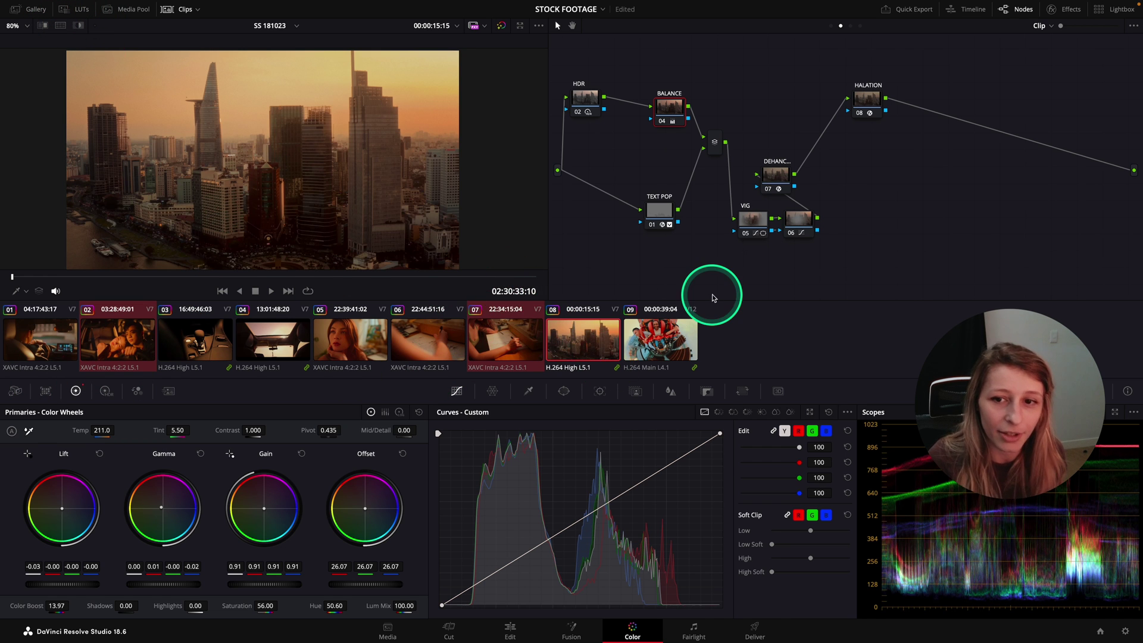
Step: Compare clip 08 with and without its grade at full screen, then return to the normal view
key("ctrl+f")
key("shift+d")
key("shift+d")
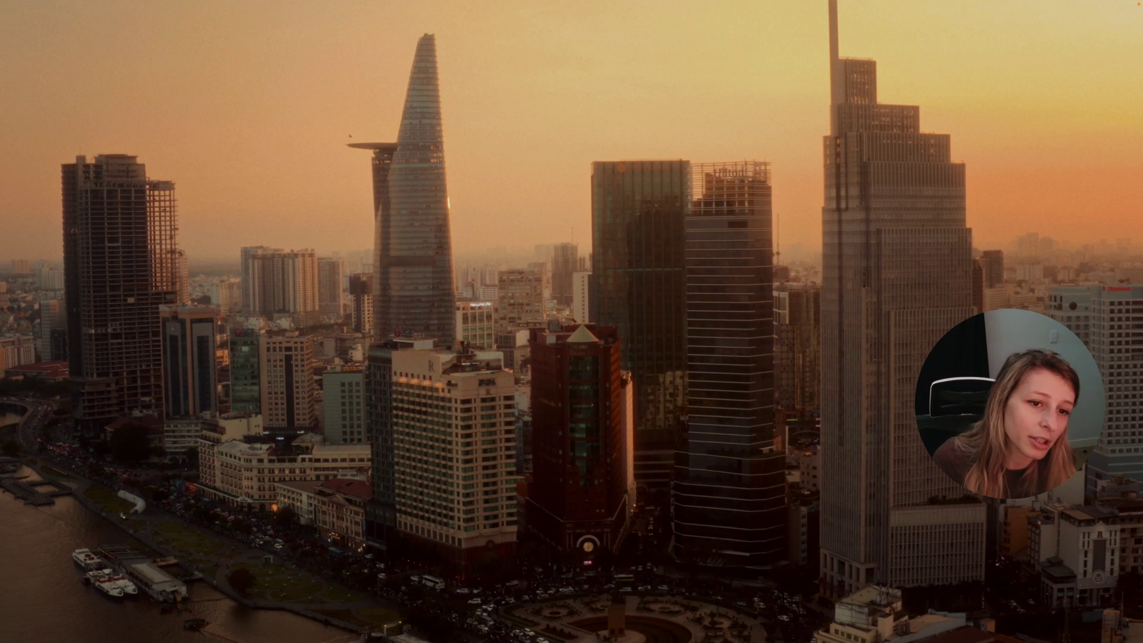
key("ctrl+f")
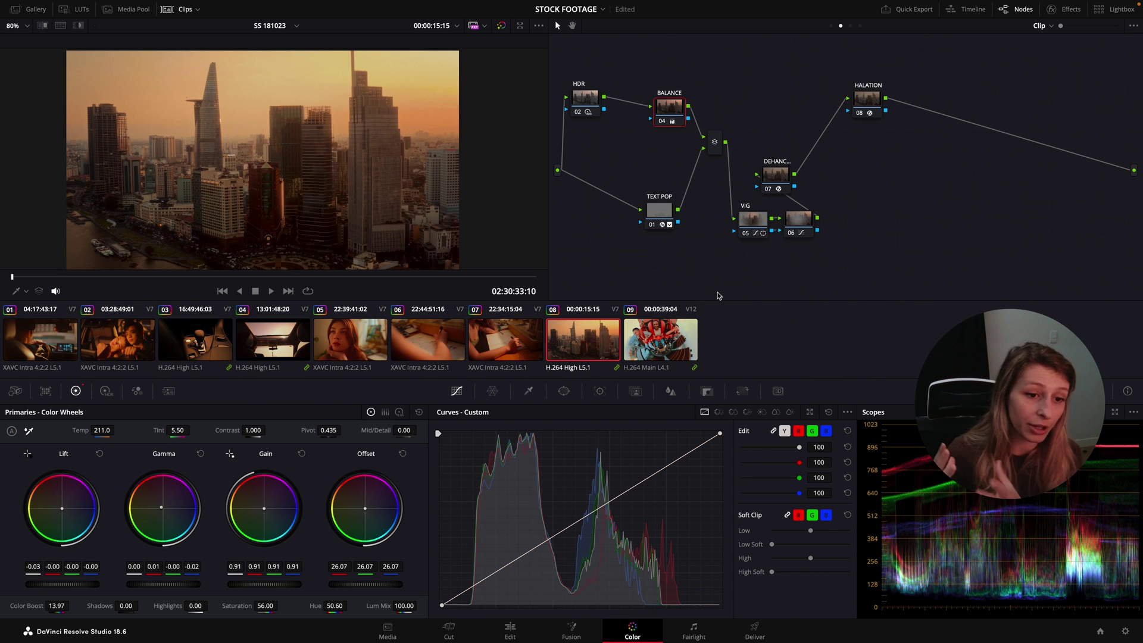
Step: Select all clips from 01 to 09, tidy the node graph, and reset all their clip-level grades and nodes
left_click(56, 346)
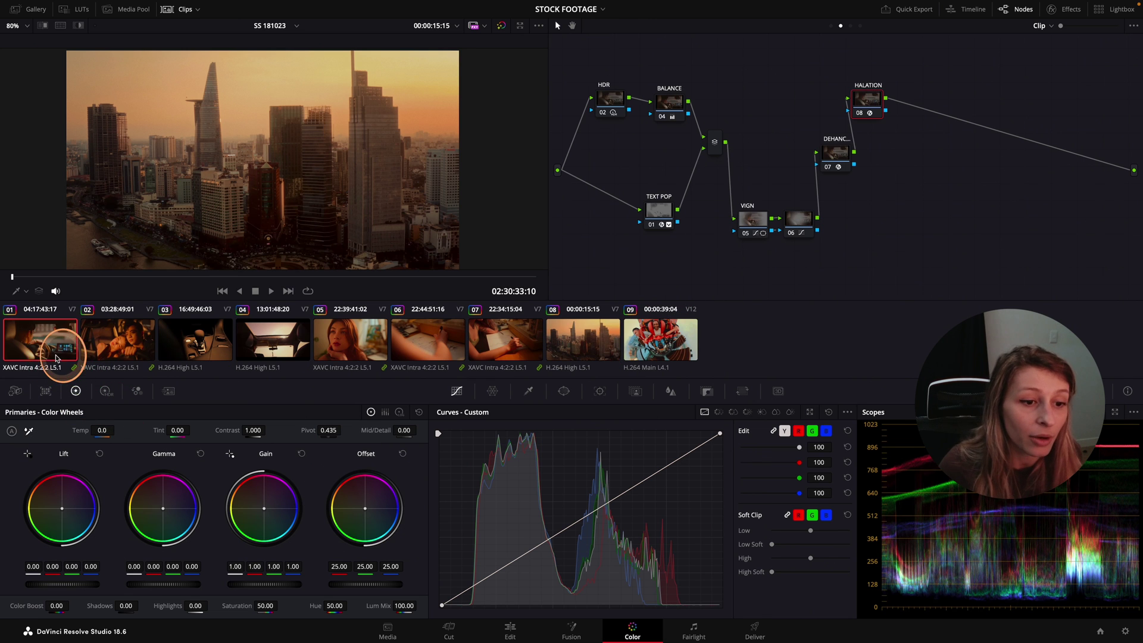
left_click_drag(69, 345, 756, 269)
right_click(755, 269)
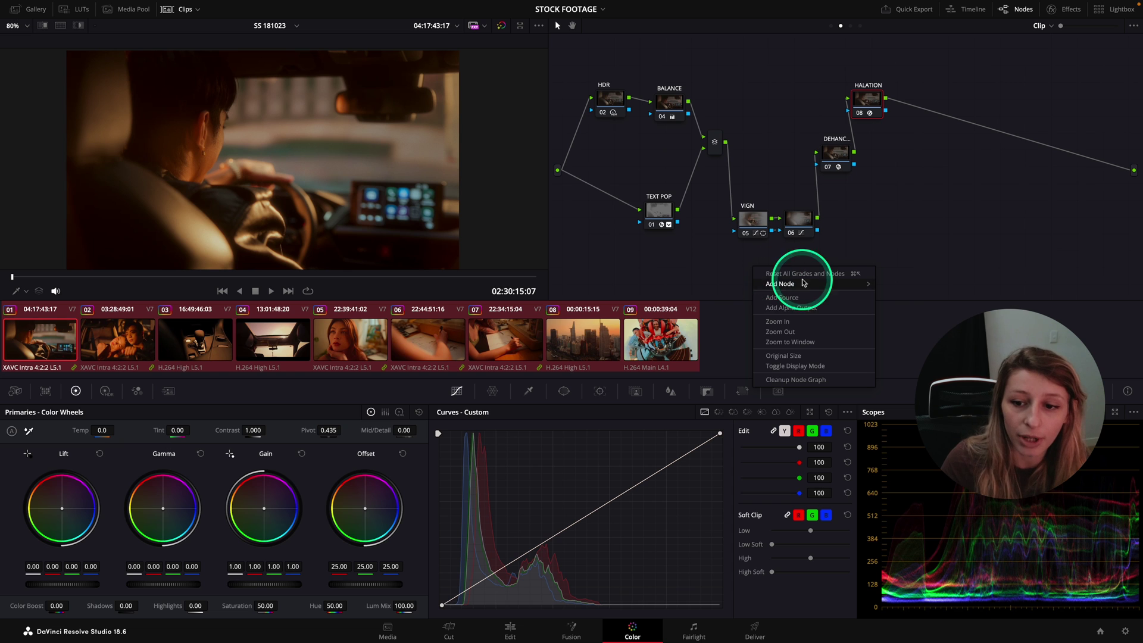
left_click(798, 380)
right_click(715, 262)
left_click(751, 266)
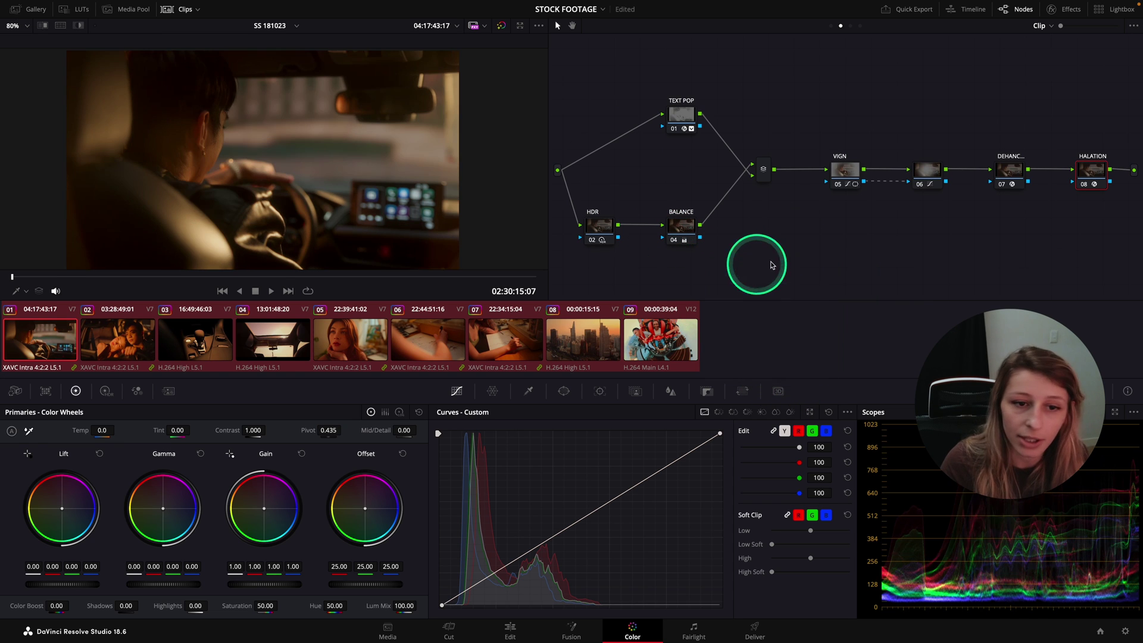
Step: Look through the reset log and Rec.709 clips to compare them with only their group color transforms applied
left_click(293, 338)
left_click(350, 339)
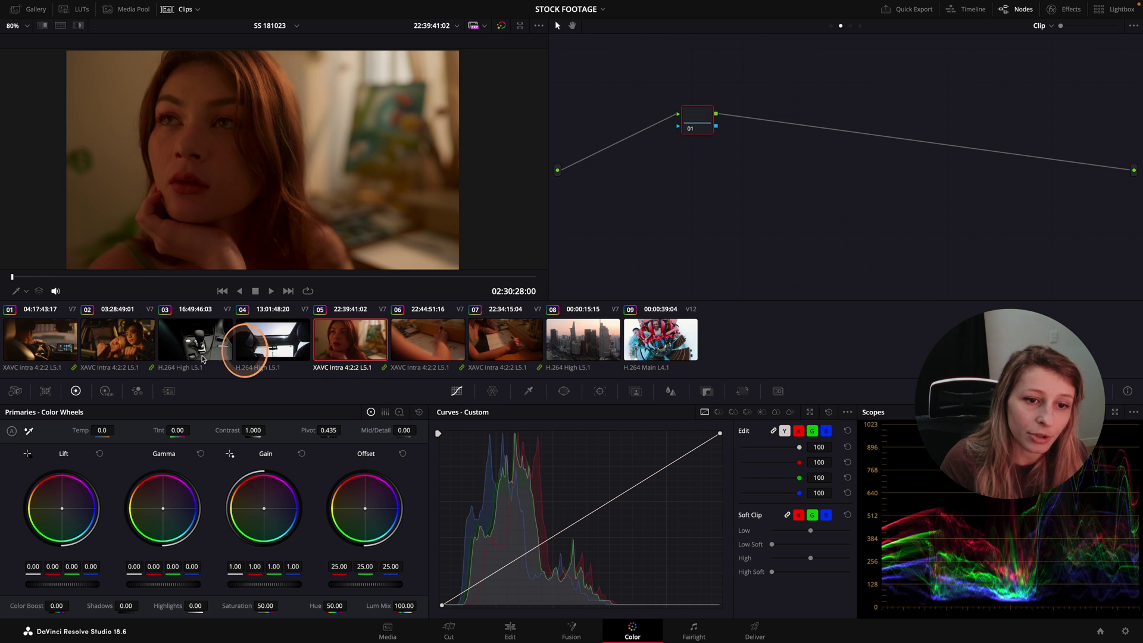
left_click(166, 338)
left_click(126, 340)
left_click(185, 338)
left_click(98, 337)
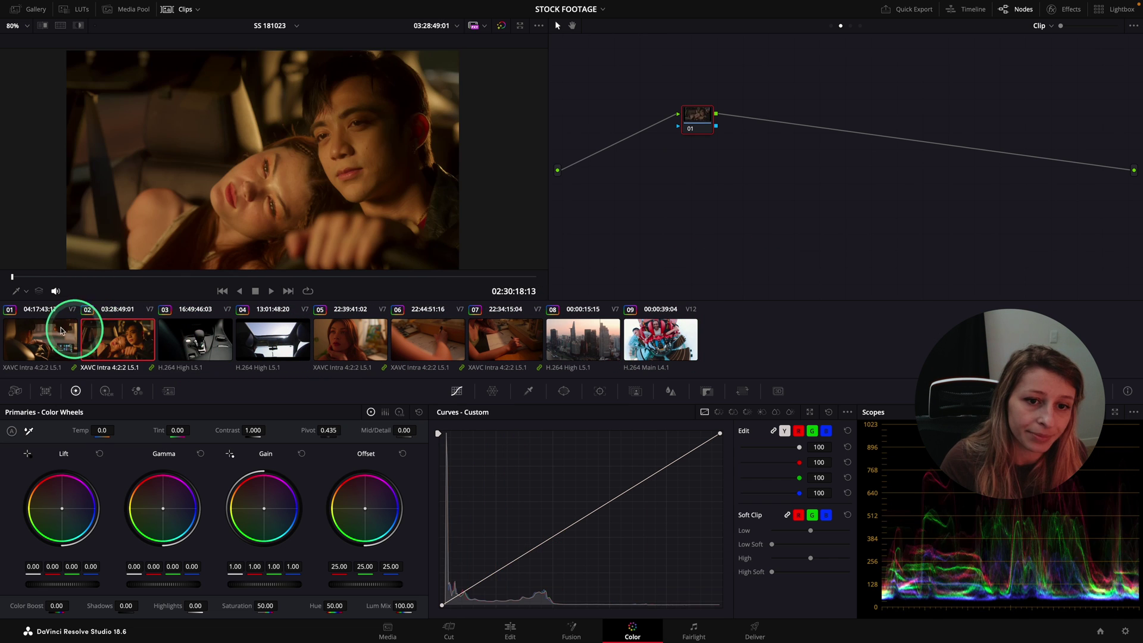
left_click(59, 336)
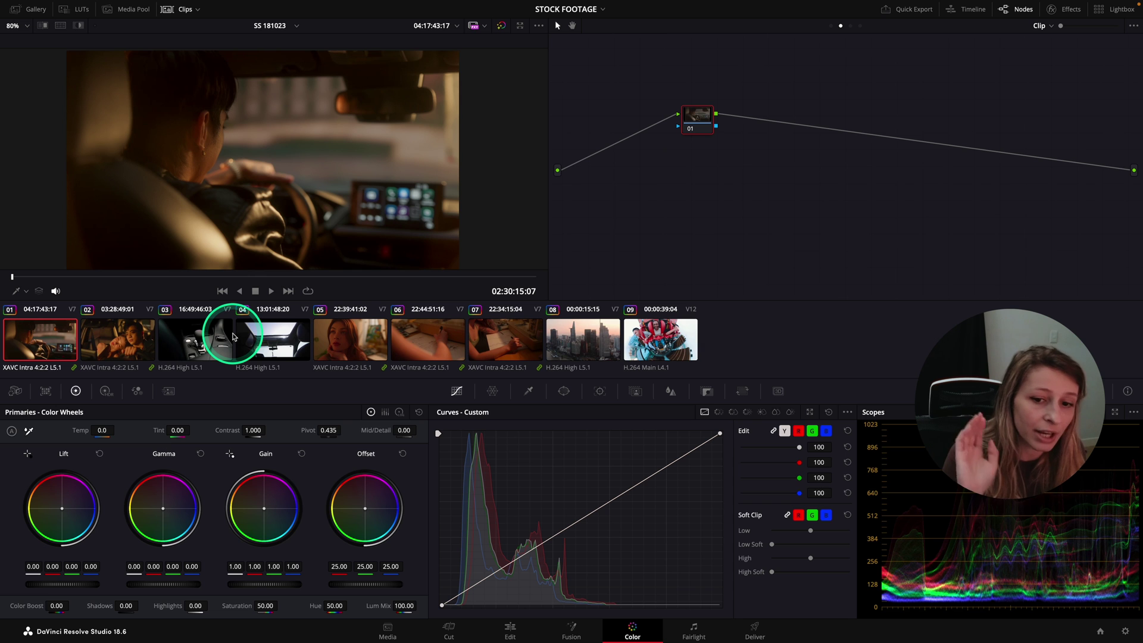
left_click(685, 343)
left_click(598, 340)
left_click(403, 355)
left_click(365, 345)
left_click(274, 354)
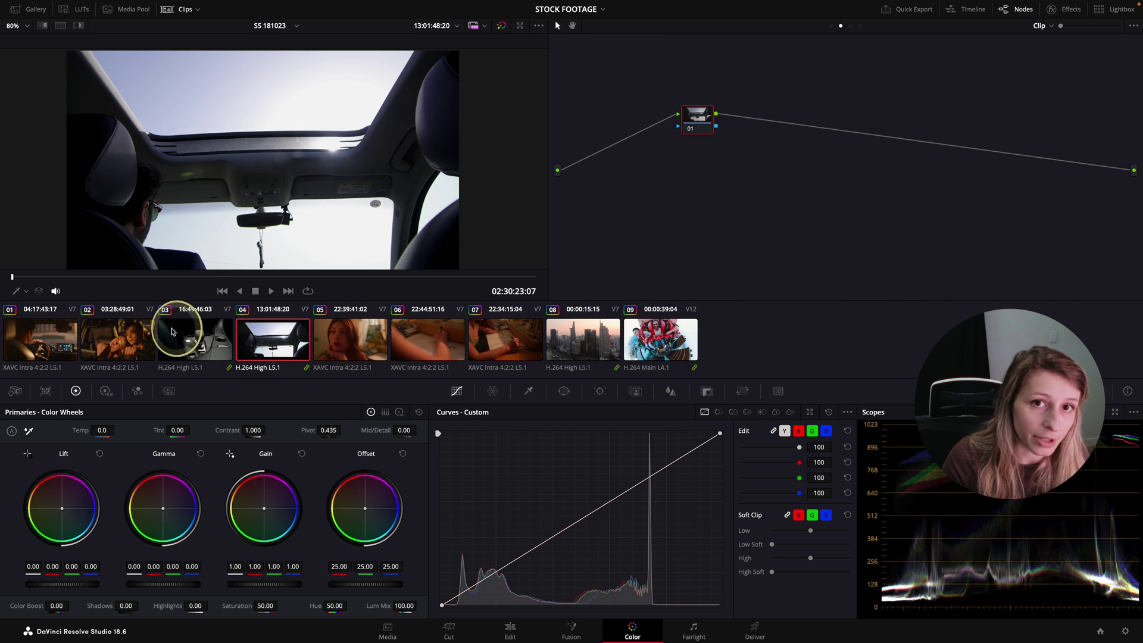
Step: Set the Output Gamma of the Color Space Transform in clip 01's group post-clip graph to Cineon Film Log
left_click(54, 346)
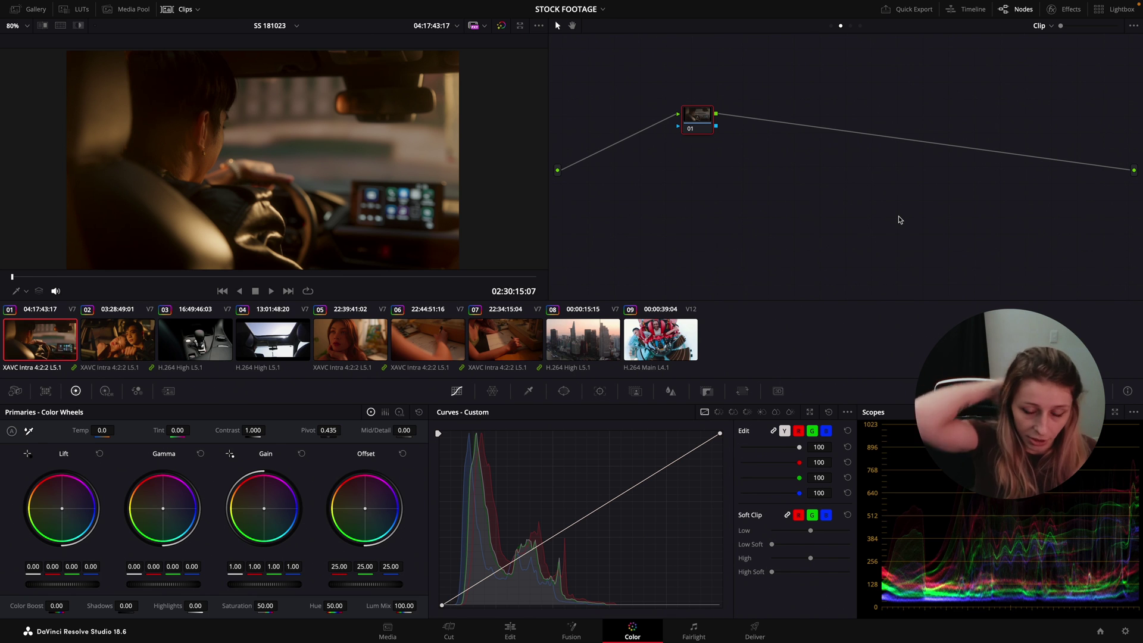
left_click(849, 25)
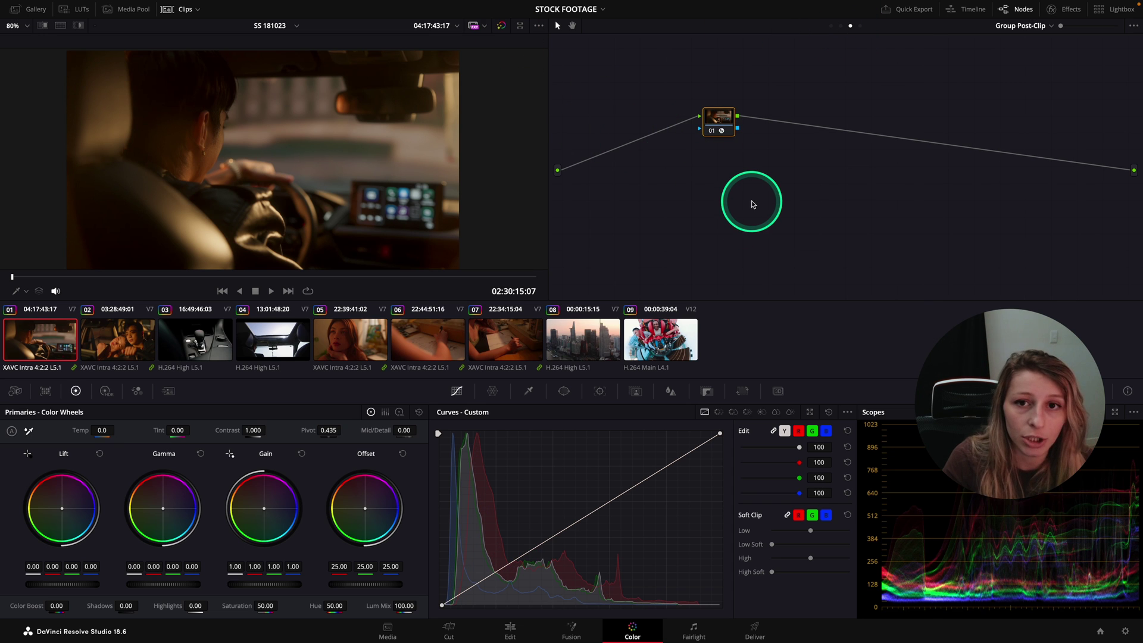
left_click_drag(717, 121, 727, 129)
left_click(1066, 9)
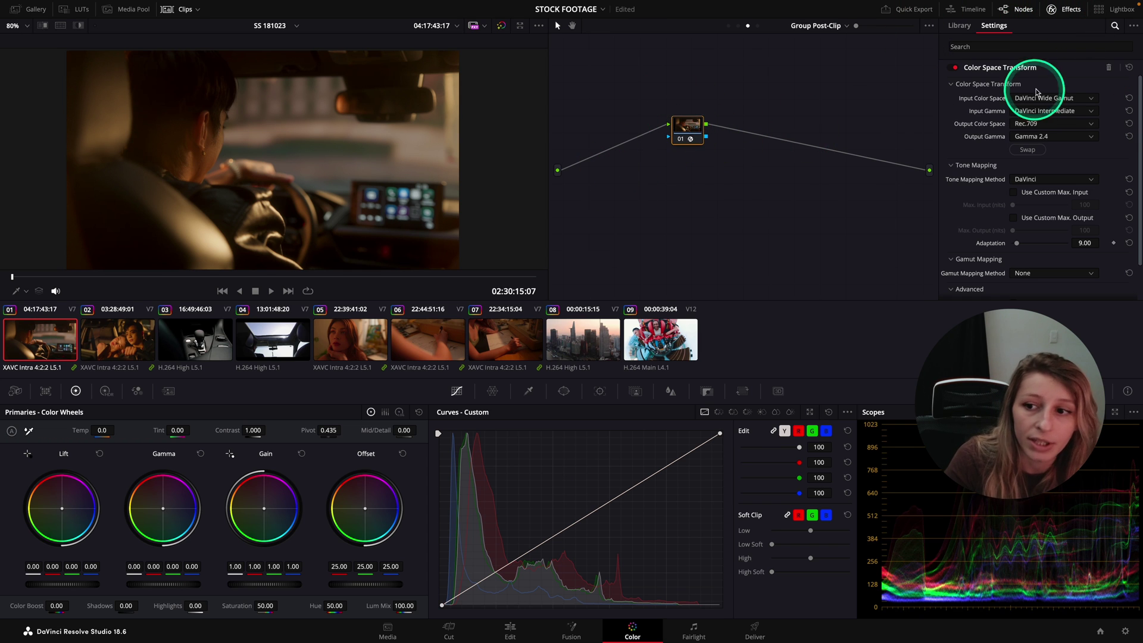
left_click(1047, 136)
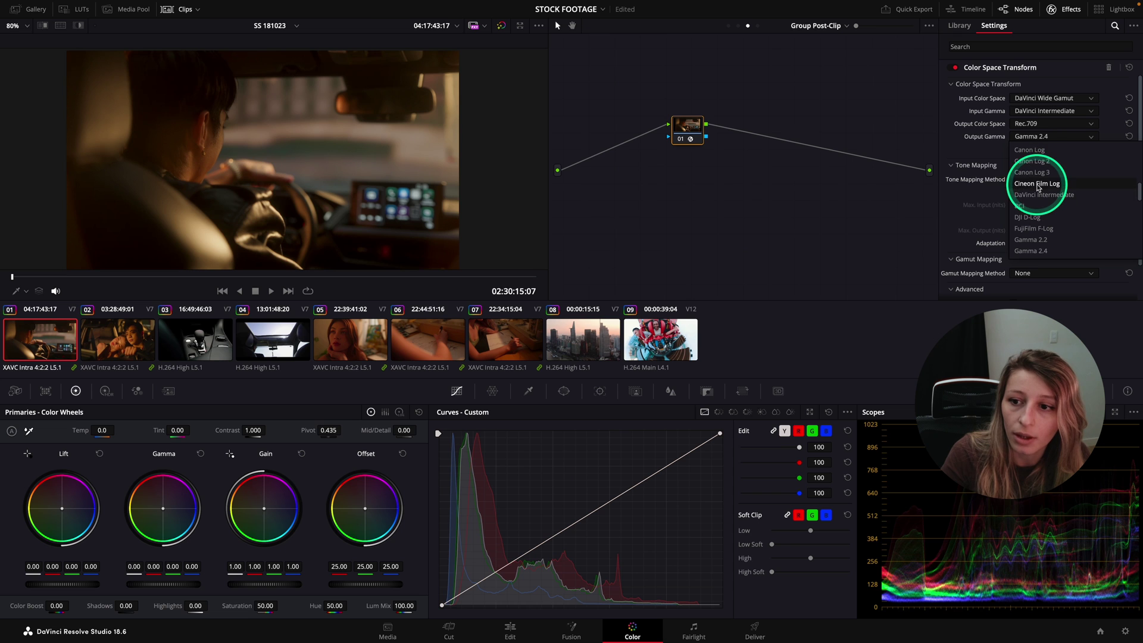
left_click(1037, 184)
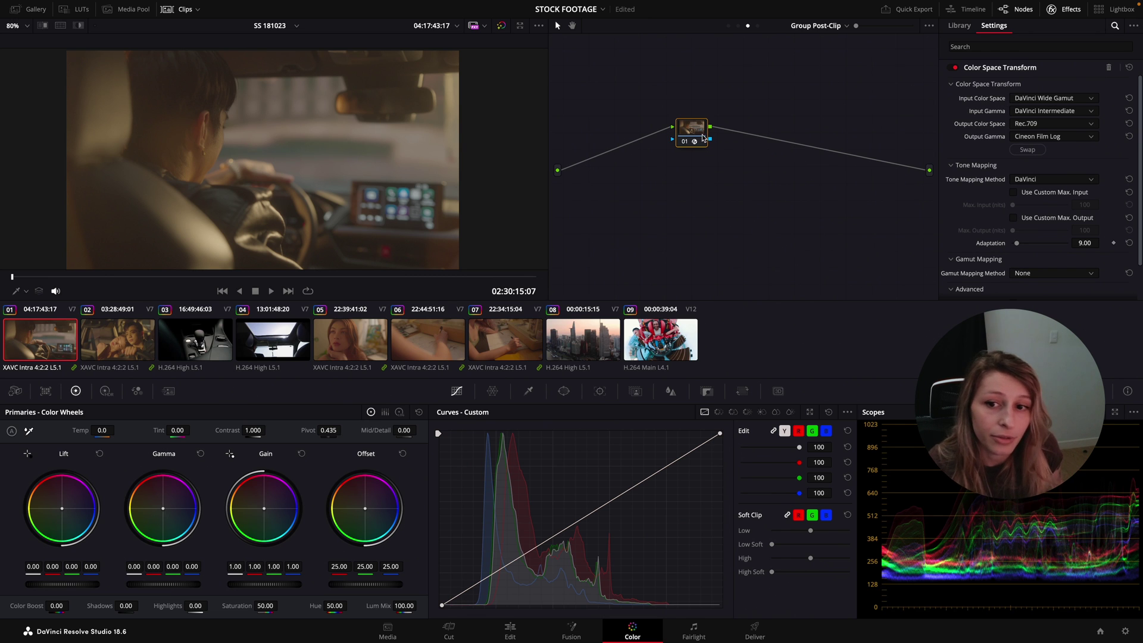
Step: Add a serial node after the Color Space Transform in clip 01's group post-clip graph and select it
key("alt+s")
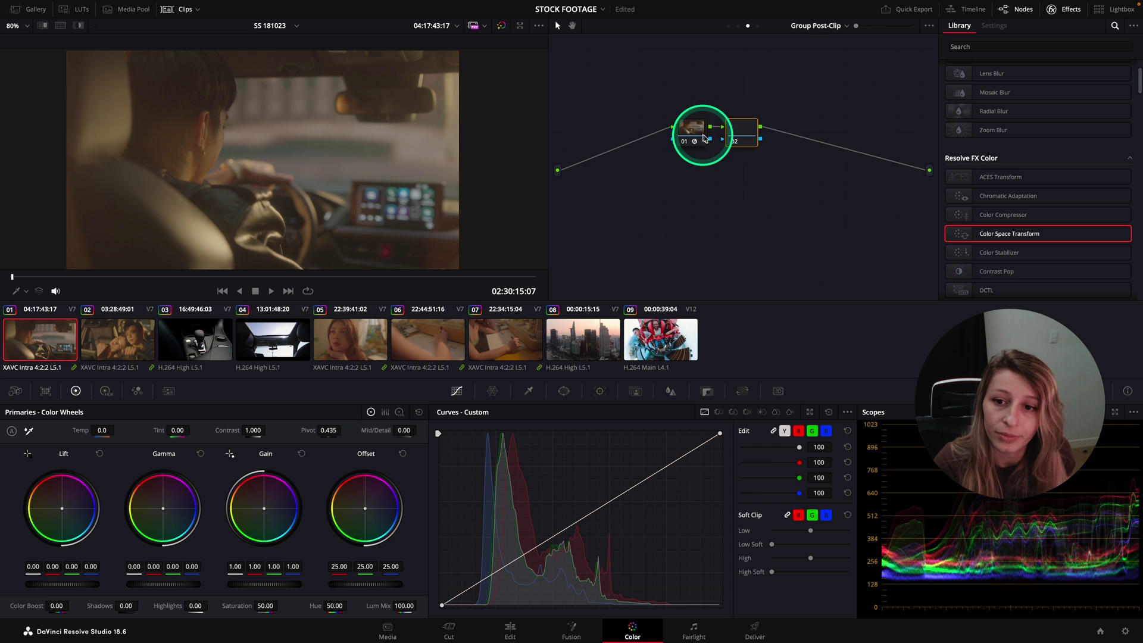
left_click(689, 129)
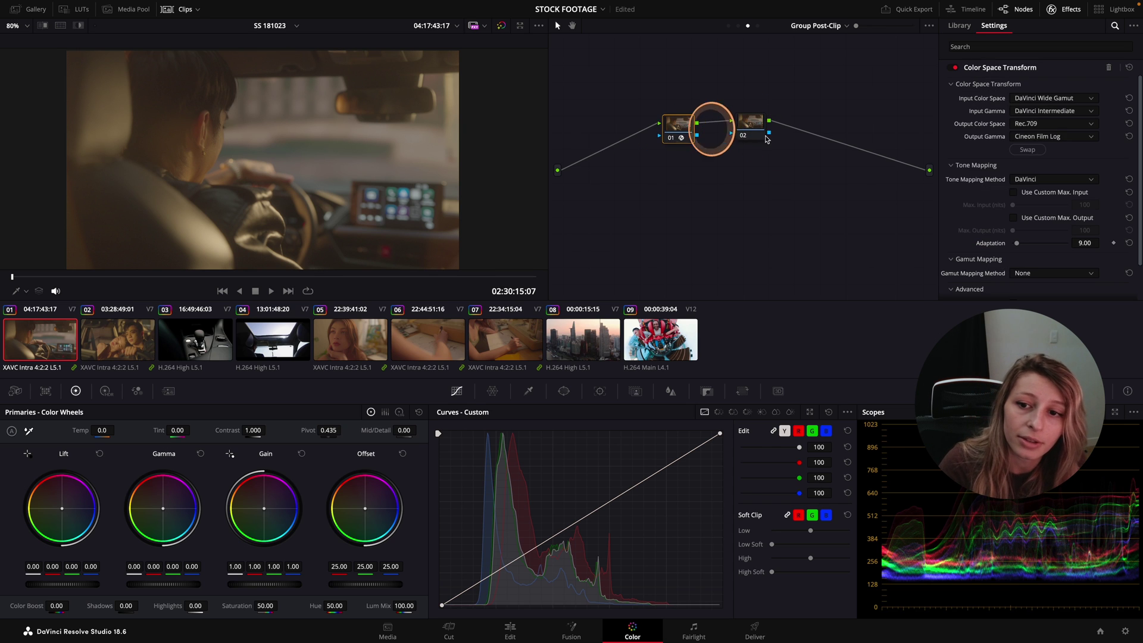
left_click(755, 126)
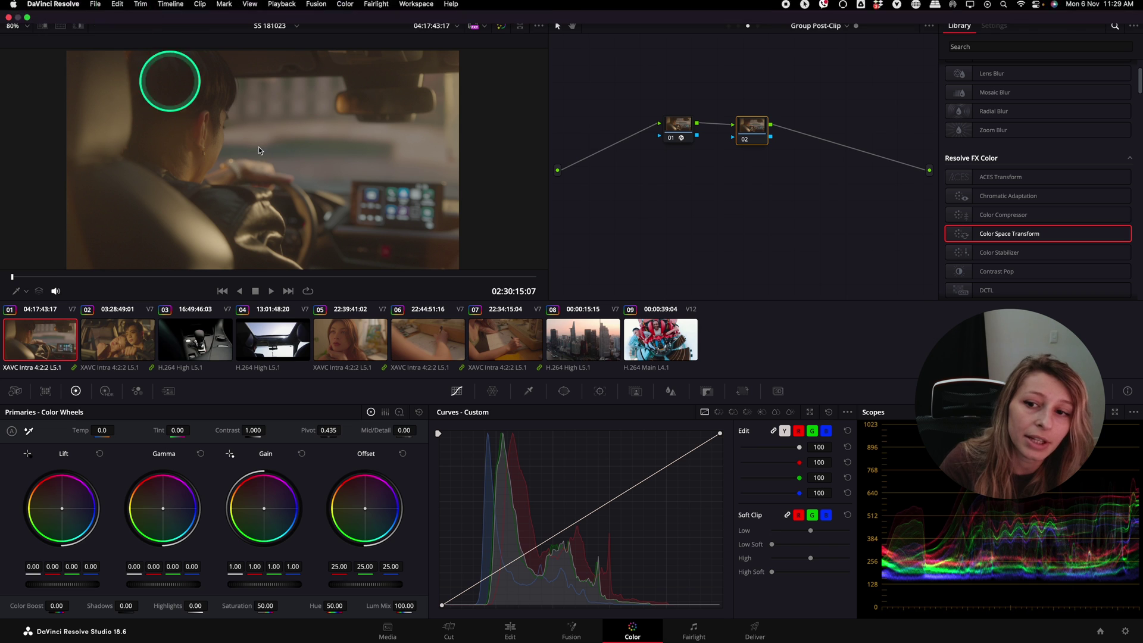
left_click(756, 126)
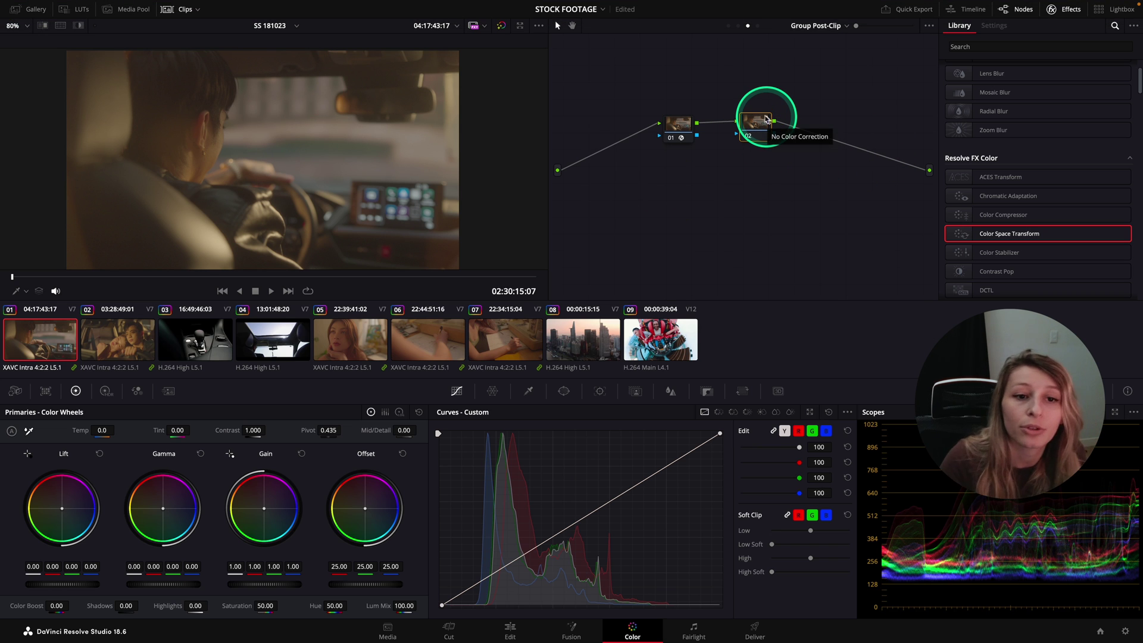
Step: Apply the Rec709 Kodak 2383 D65 film look LUT to the second node of clip 01's group post-clip graph
left_click(79, 13)
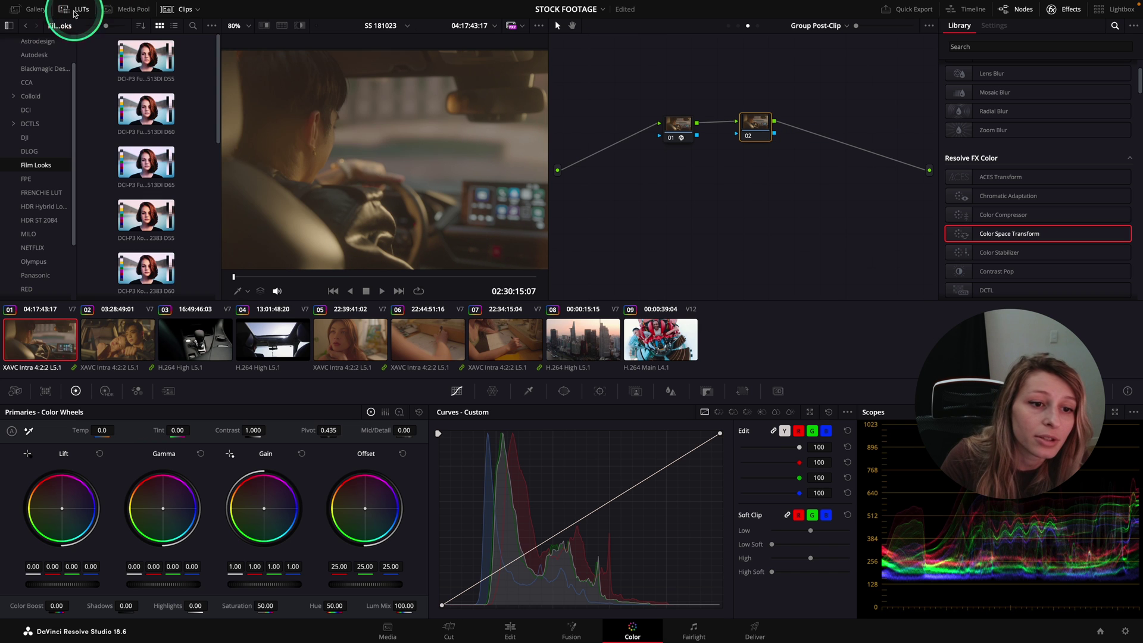
left_click_drag(217, 77, 220, 262)
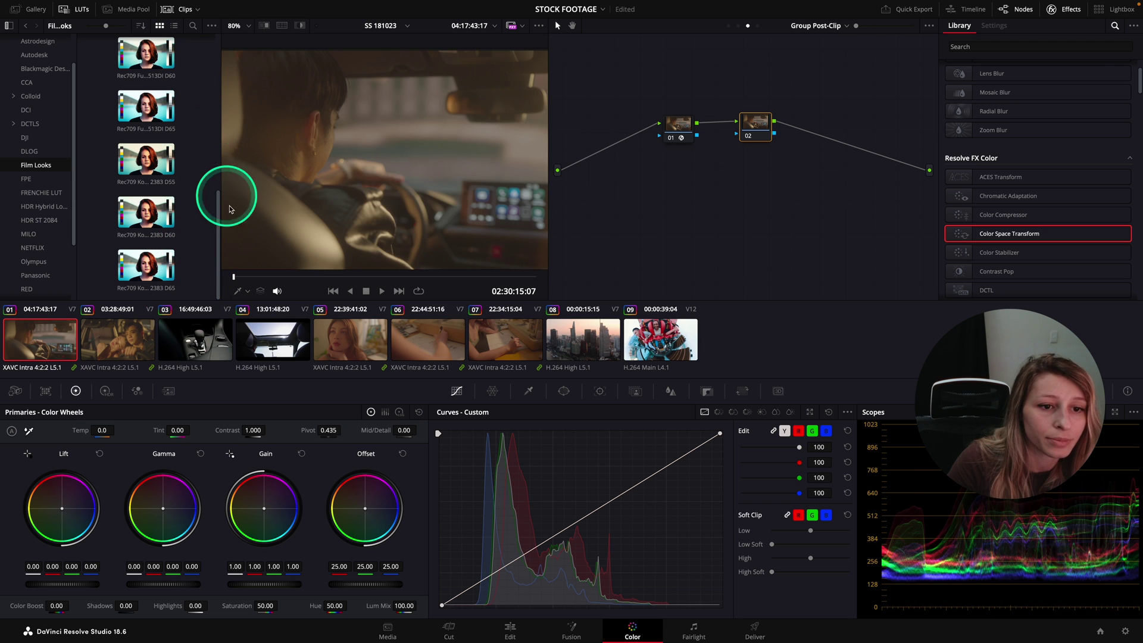
left_click(149, 118)
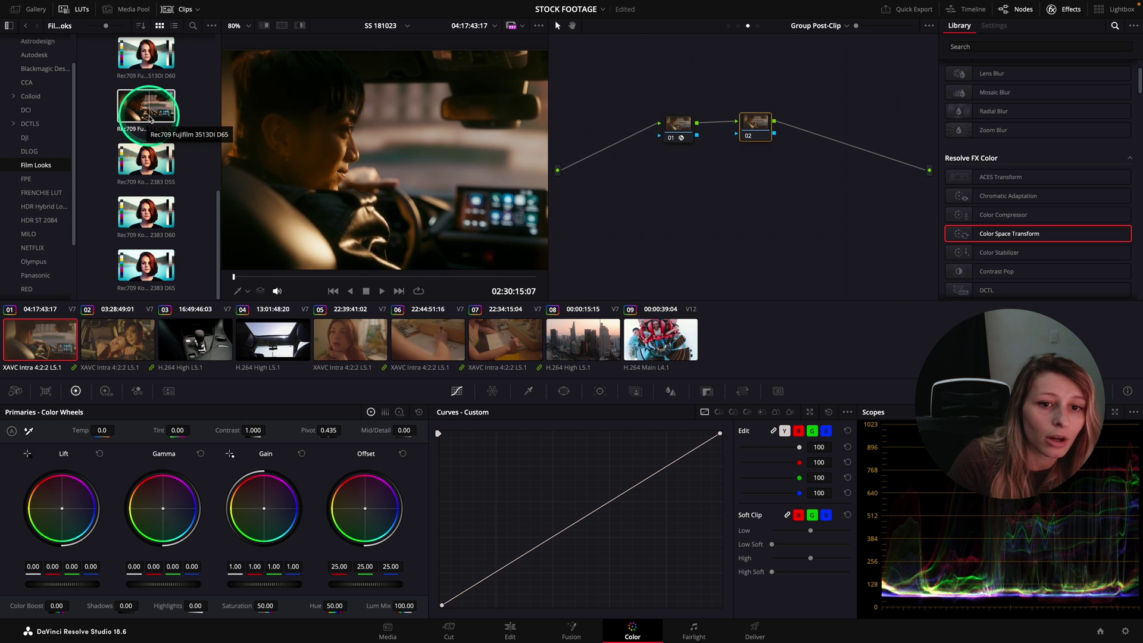
left_click(144, 266)
left_click(149, 269)
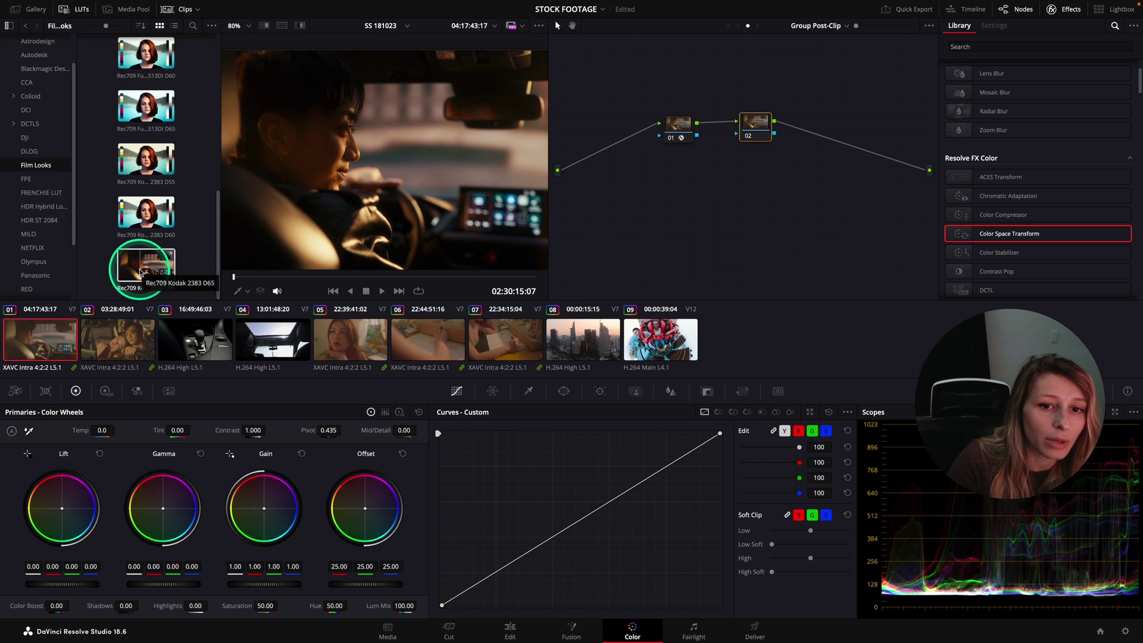
left_click_drag(150, 270, 758, 122)
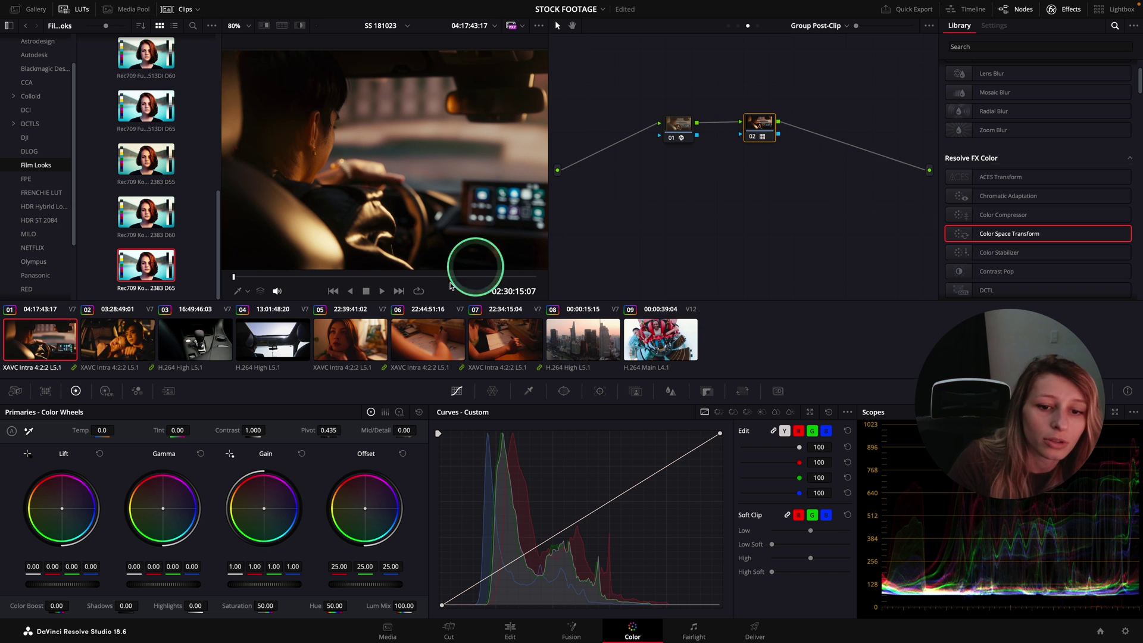
Step: Review clips 01, 02, 05, 06 and 07 to see how the Kodak LUT looks on the log footage
left_click_drag(397, 279, 415, 279)
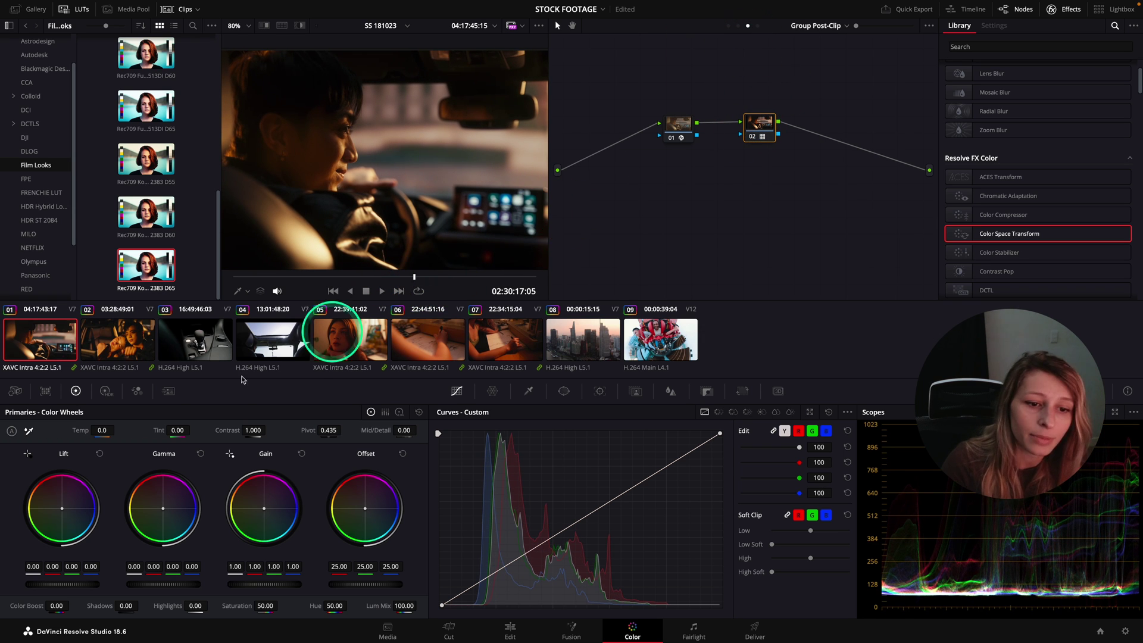
left_click(140, 340)
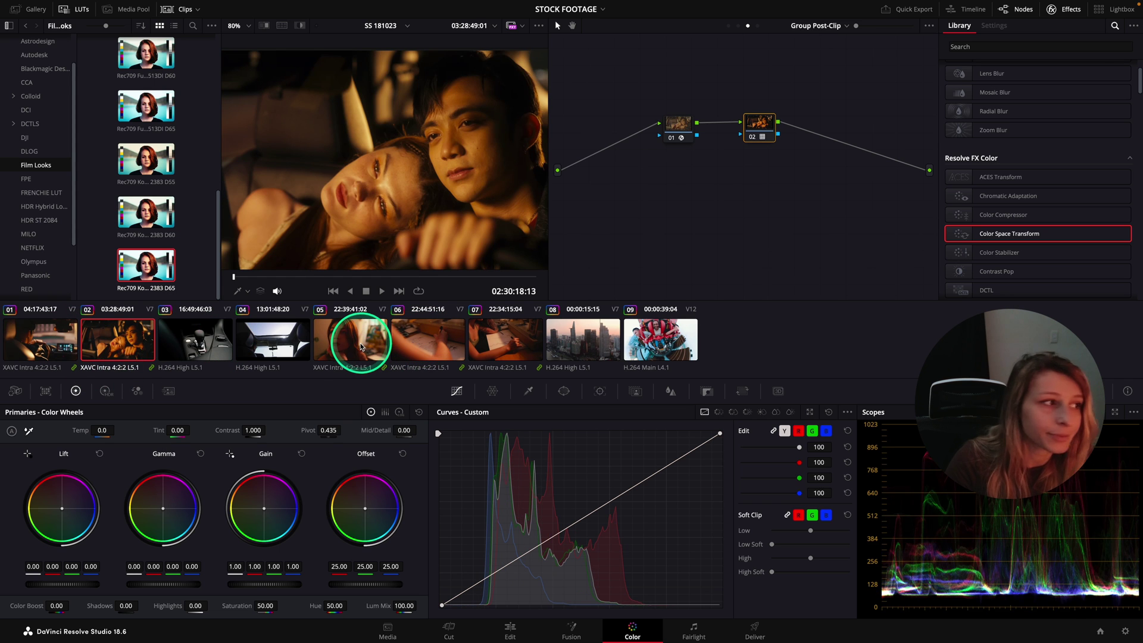
left_click(366, 343)
left_click(428, 340)
left_click(496, 333)
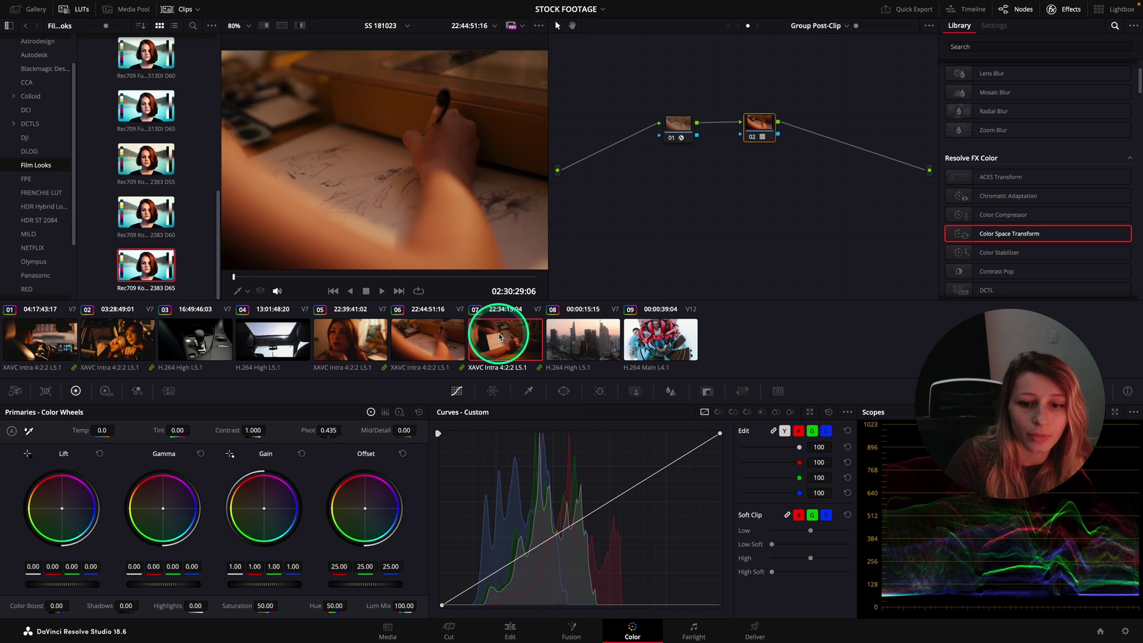
left_click_drag(429, 276, 528, 273)
left_click(428, 339)
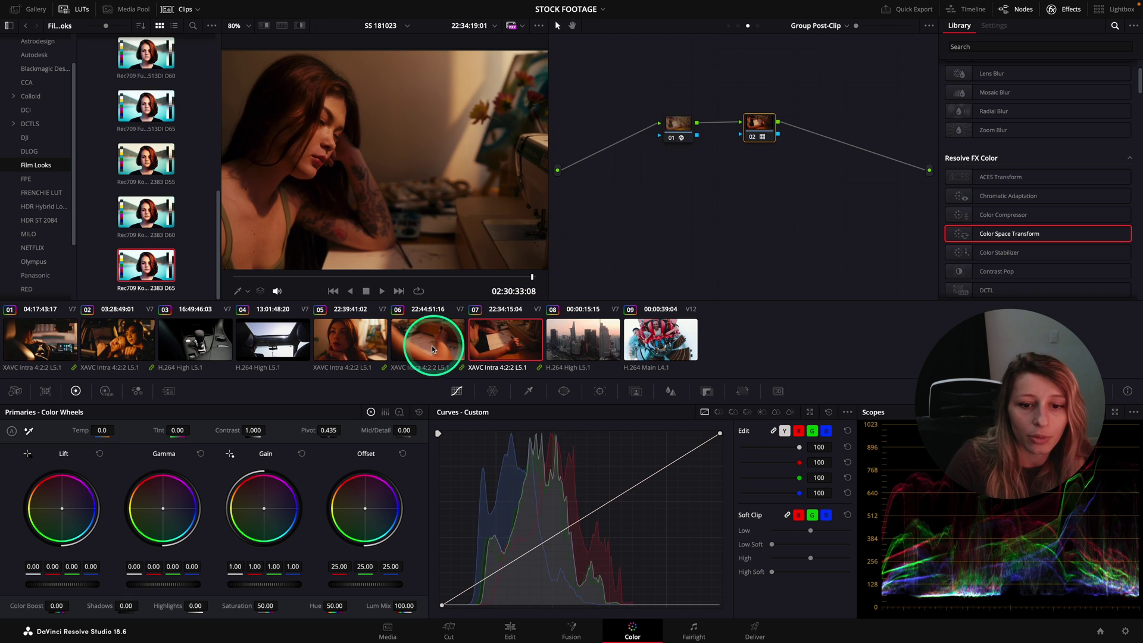
left_click(372, 345)
left_click(128, 342)
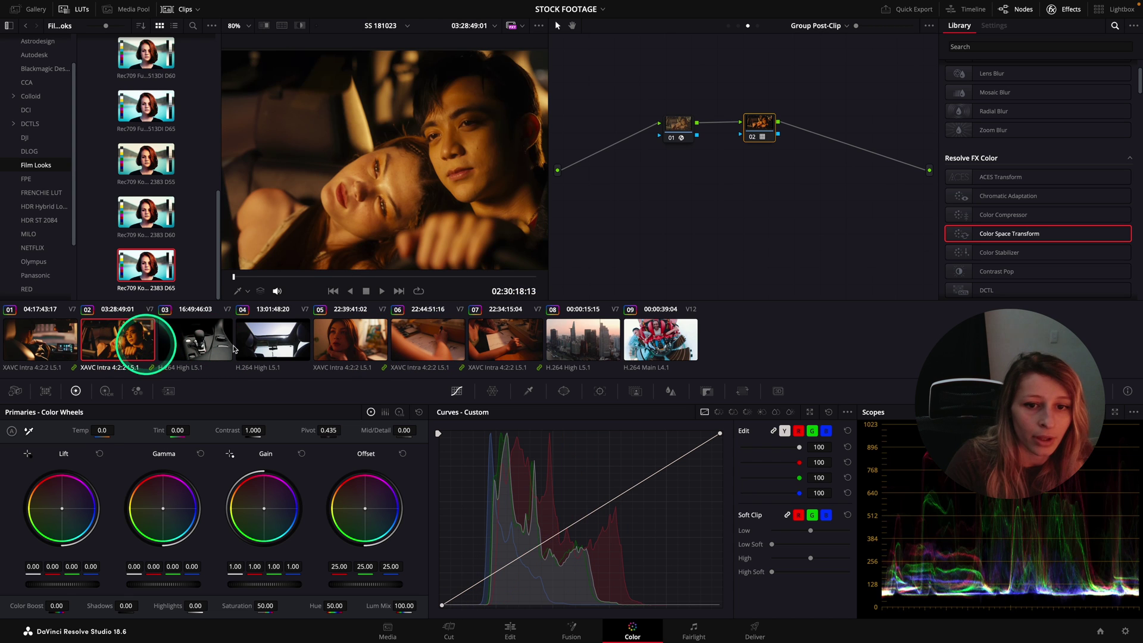
Step: Set the Output Gamma of the Color Space Transform in clip 03's group post-clip graph to Cineon Film Log
left_click(221, 338)
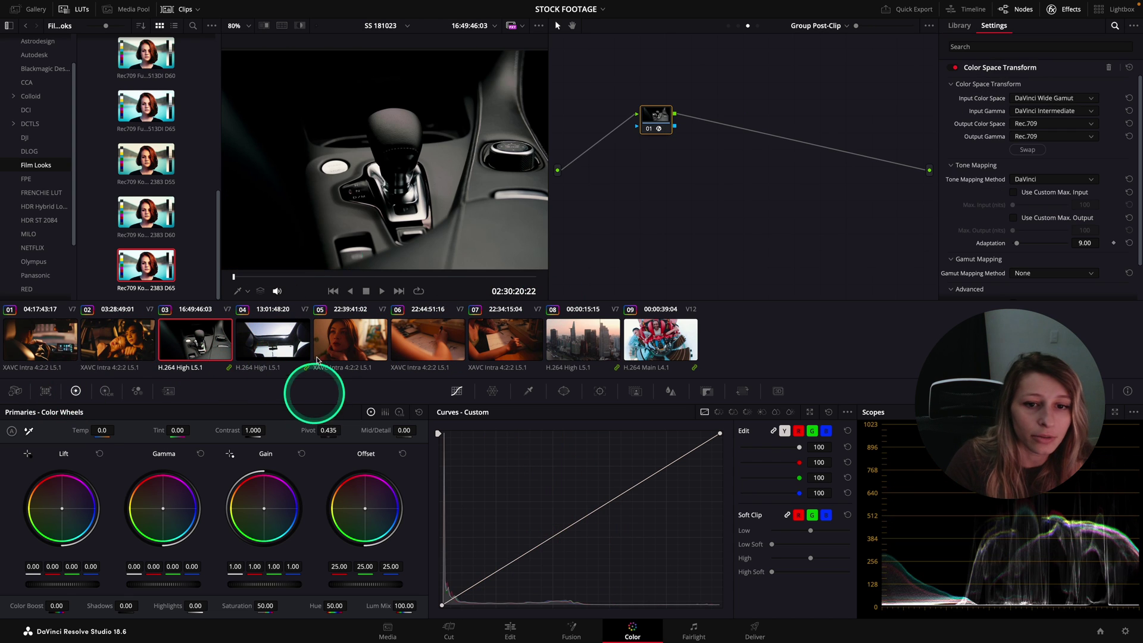
left_click(77, 9)
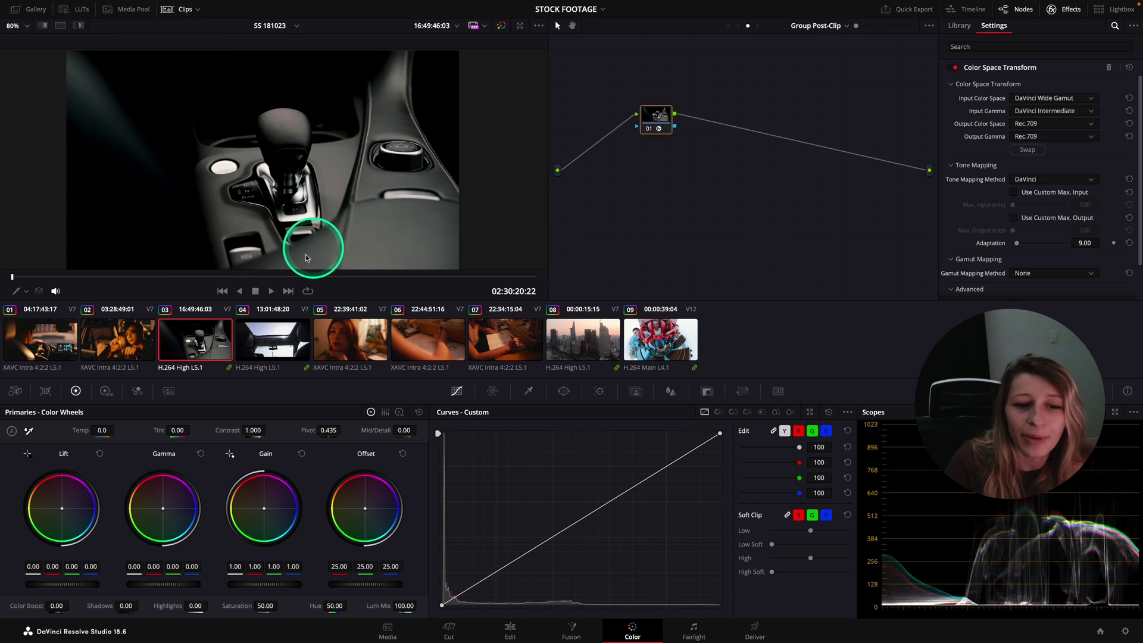
left_click_drag(283, 271, 211, 276)
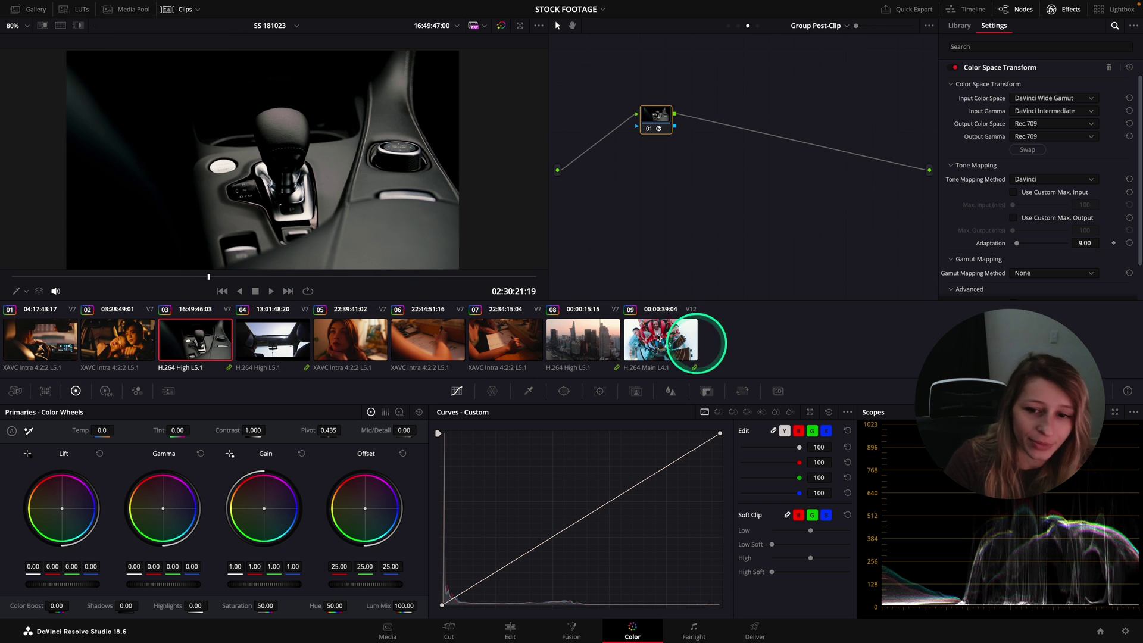
left_click_drag(688, 335, 826, 223)
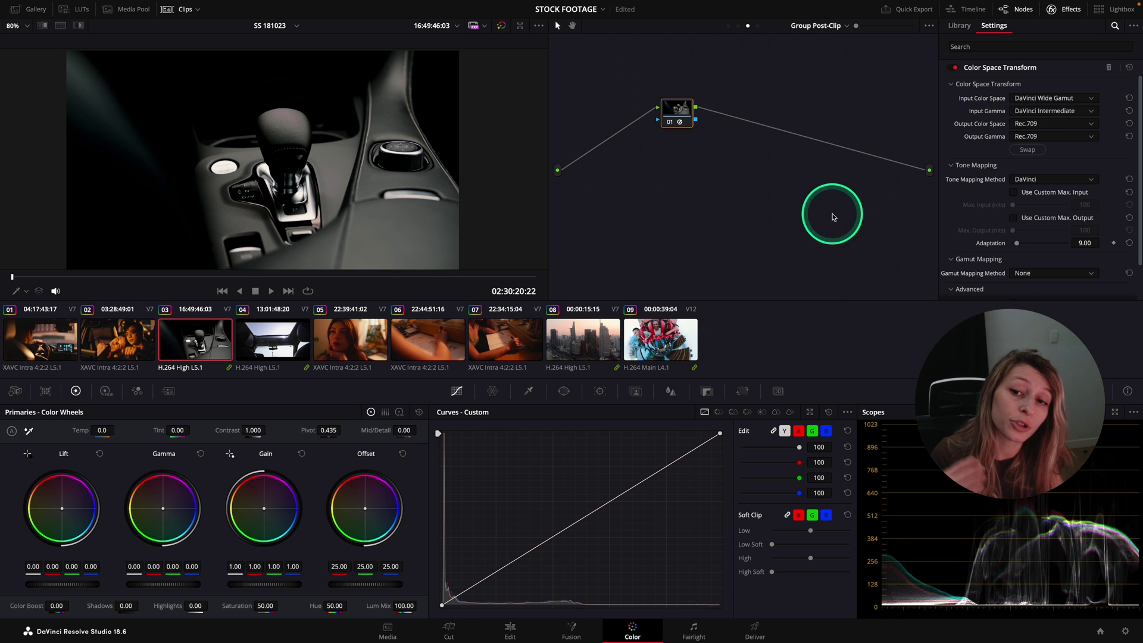
left_click_drag(833, 217, 876, 136)
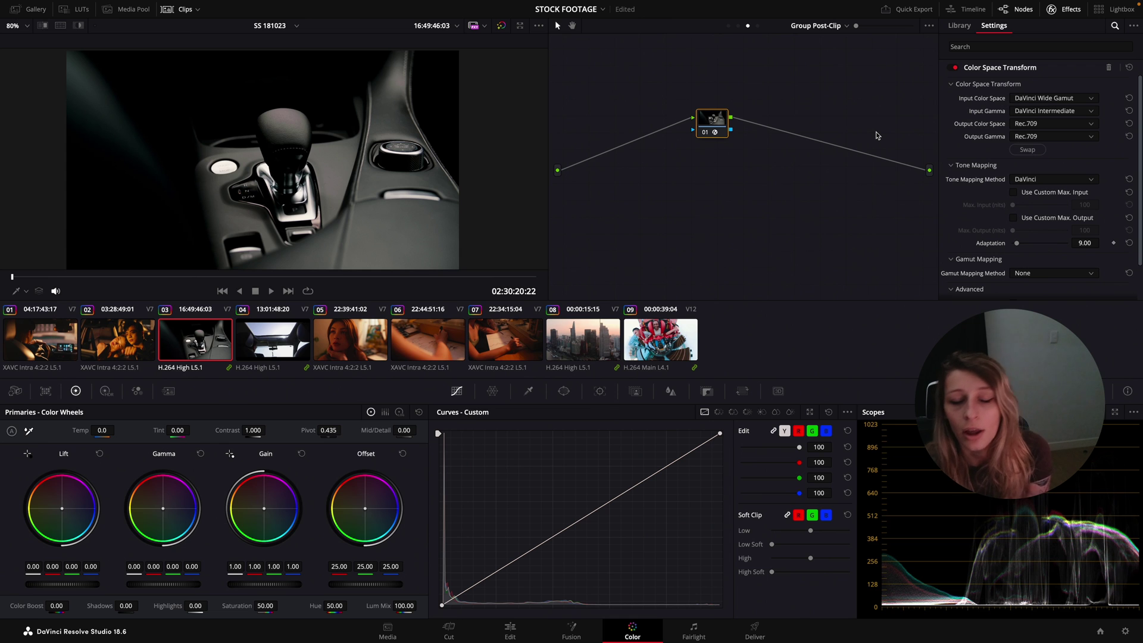
left_click(1055, 136)
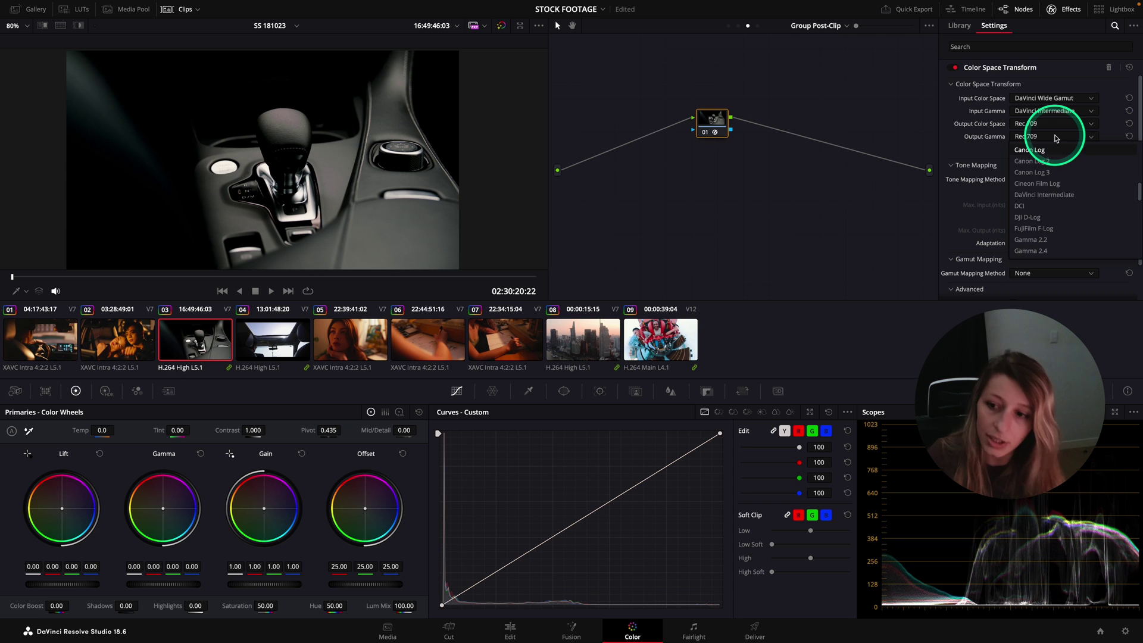
left_click(1037, 184)
Step: Add a serial node after clip 03's post-clip Color Space Transform and apply the Rec709 Kodak 2383 D65 LUT to it
left_click_drag(715, 128, 786, 136)
key("alt+s")
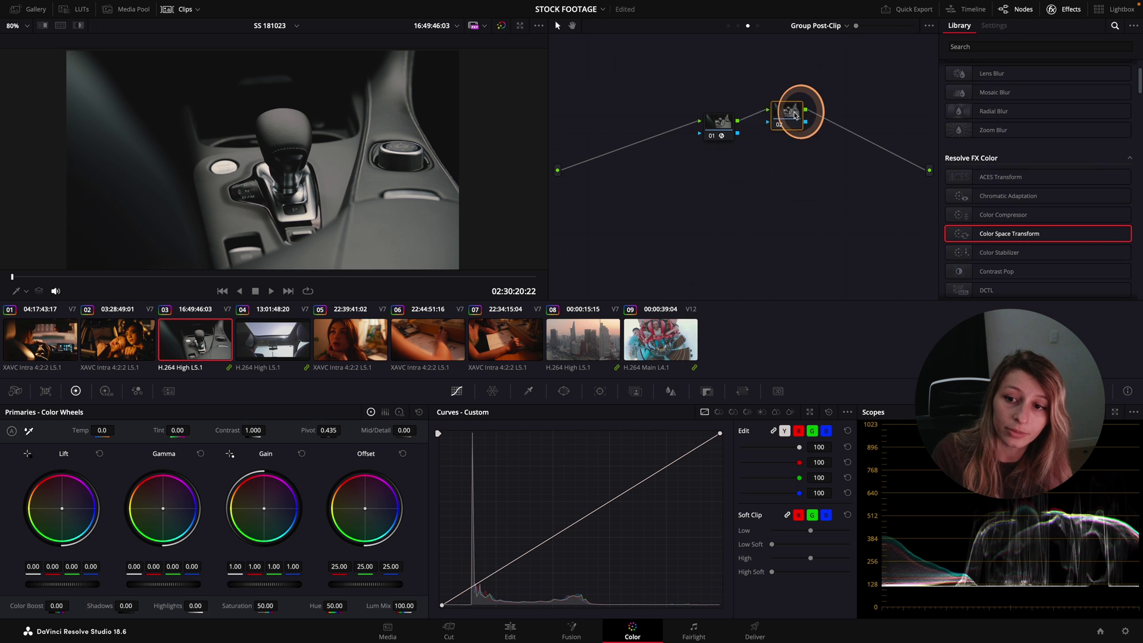
left_click(62, 11)
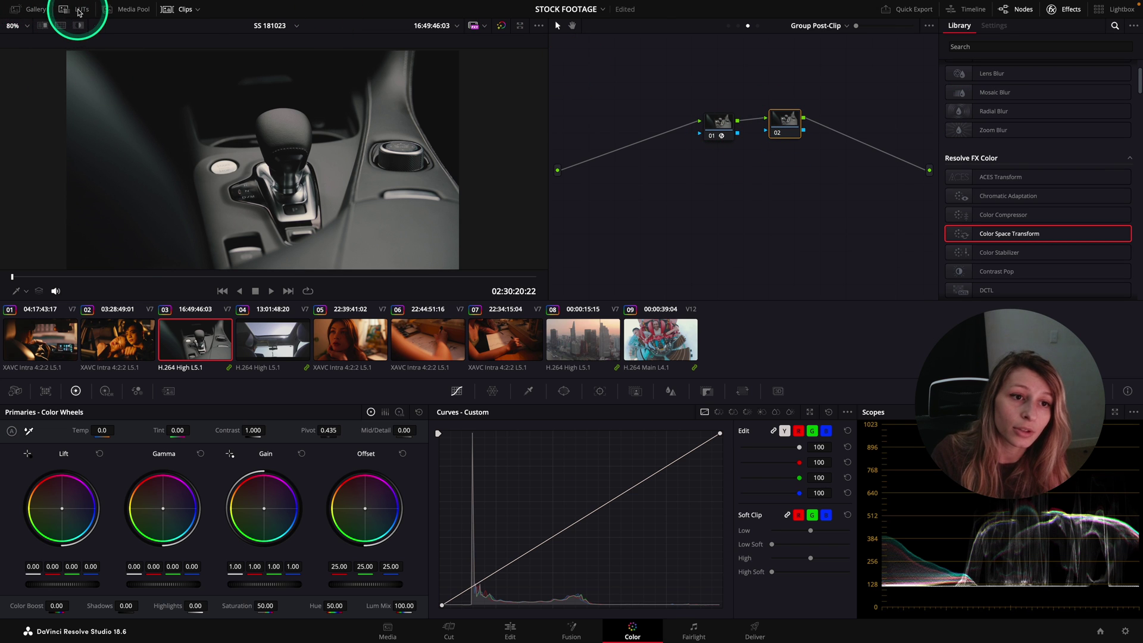
left_click_drag(152, 267, 786, 123)
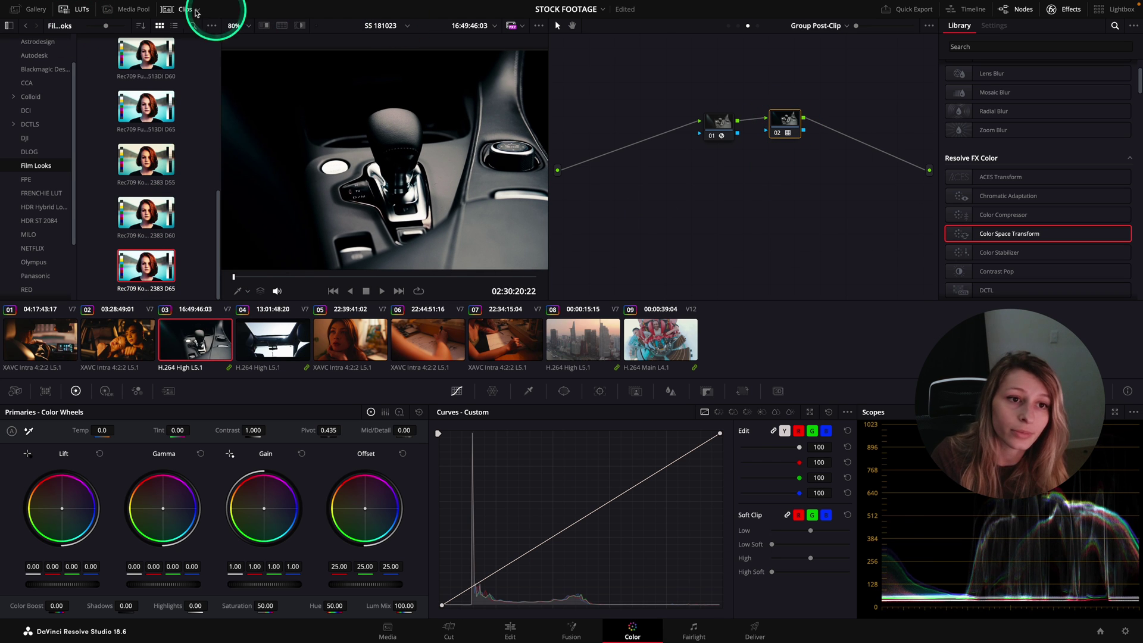
left_click(75, 9)
Step: Compare clips 01 to 03 at clip level and warm clip 03 with Temp 551.0 and Tint 8.80
left_click(275, 345)
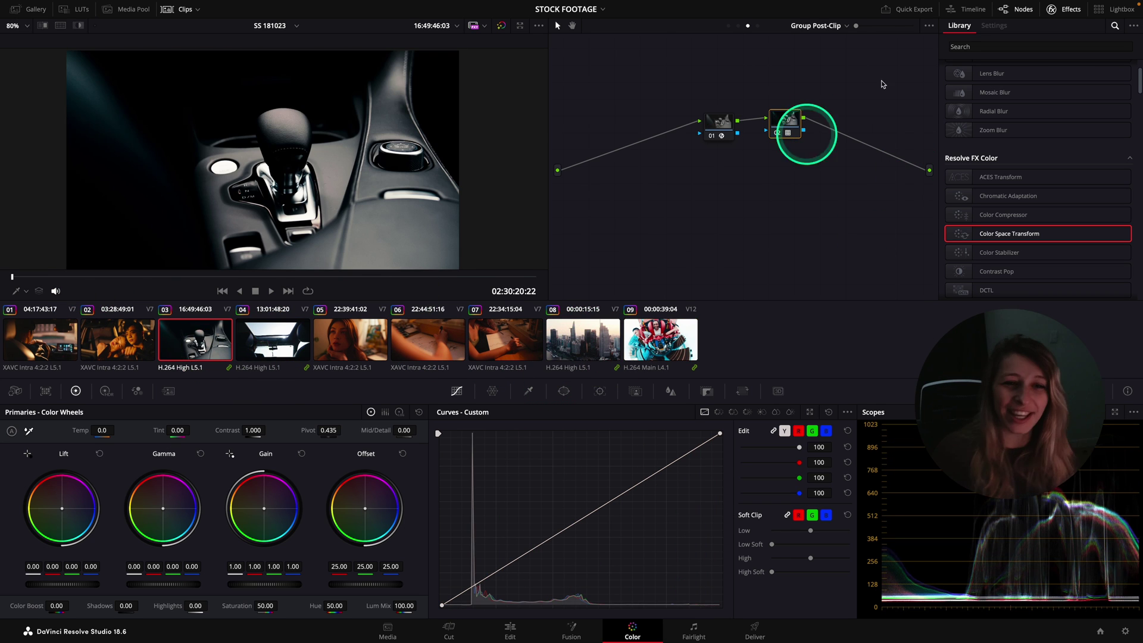
left_click(738, 26)
left_click(138, 340)
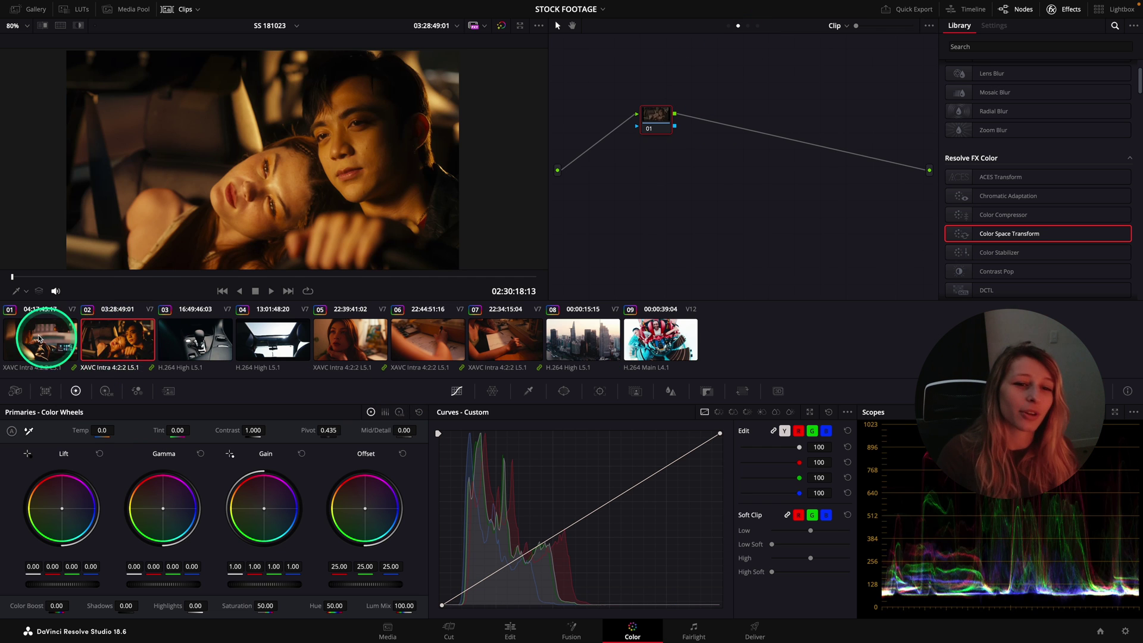
left_click(41, 337)
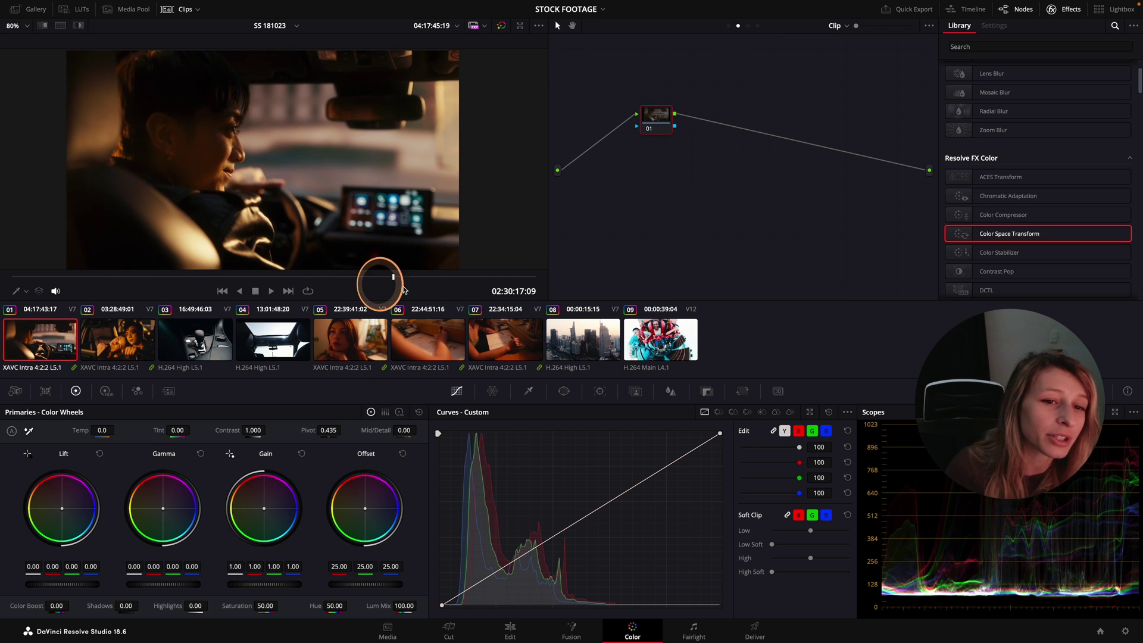
left_click(120, 339)
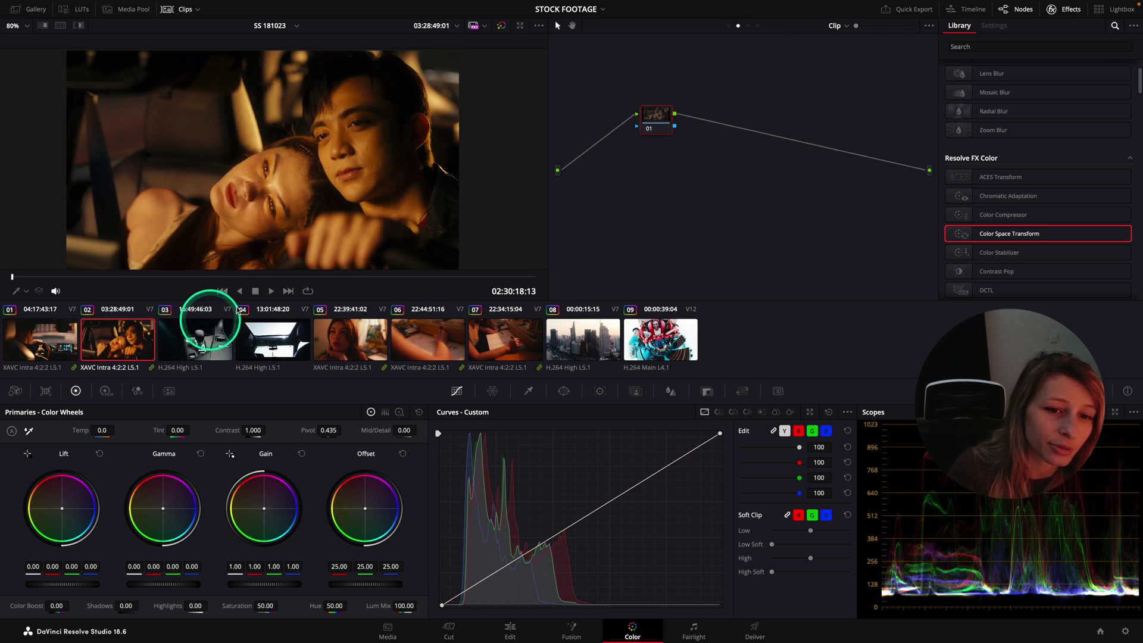
left_click(197, 344)
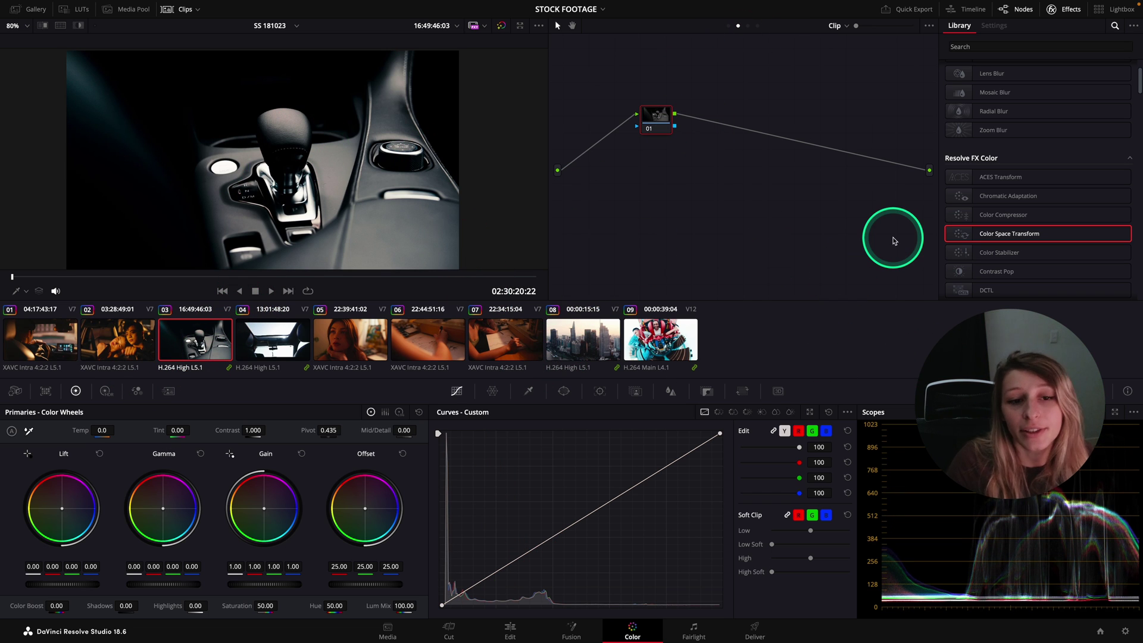
left_click_drag(142, 315, 280, 316)
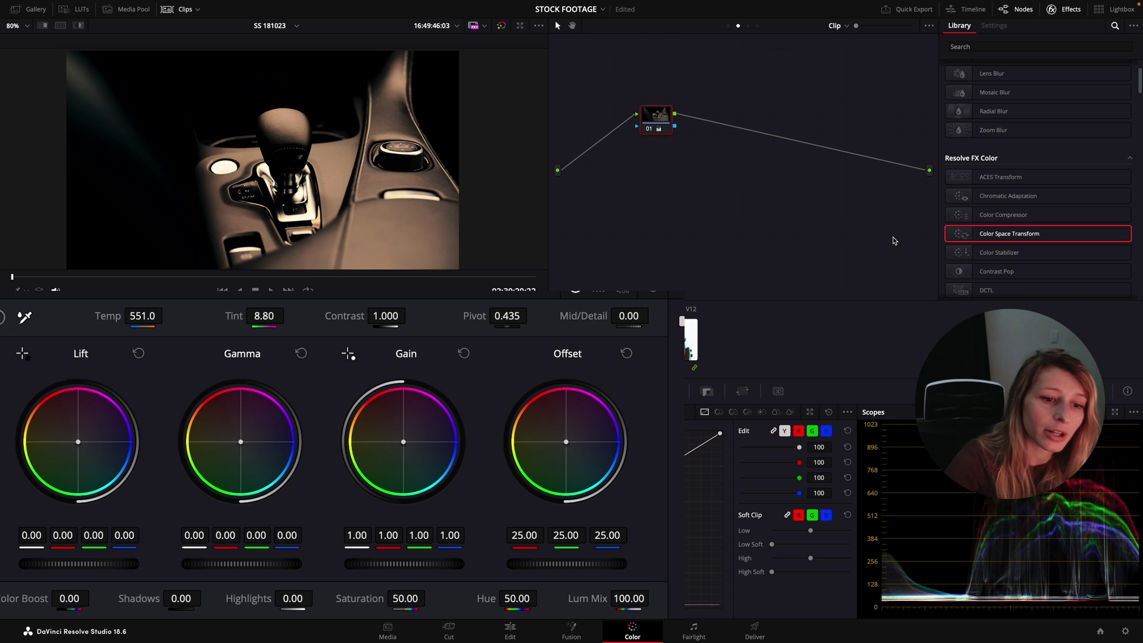
Step: Compare clip 03 with clip 02 in split screen and refine it to Tint 8.50, Gamma red 0.01 and blue -0.02, Gain blue 0.99
left_click(61, 25)
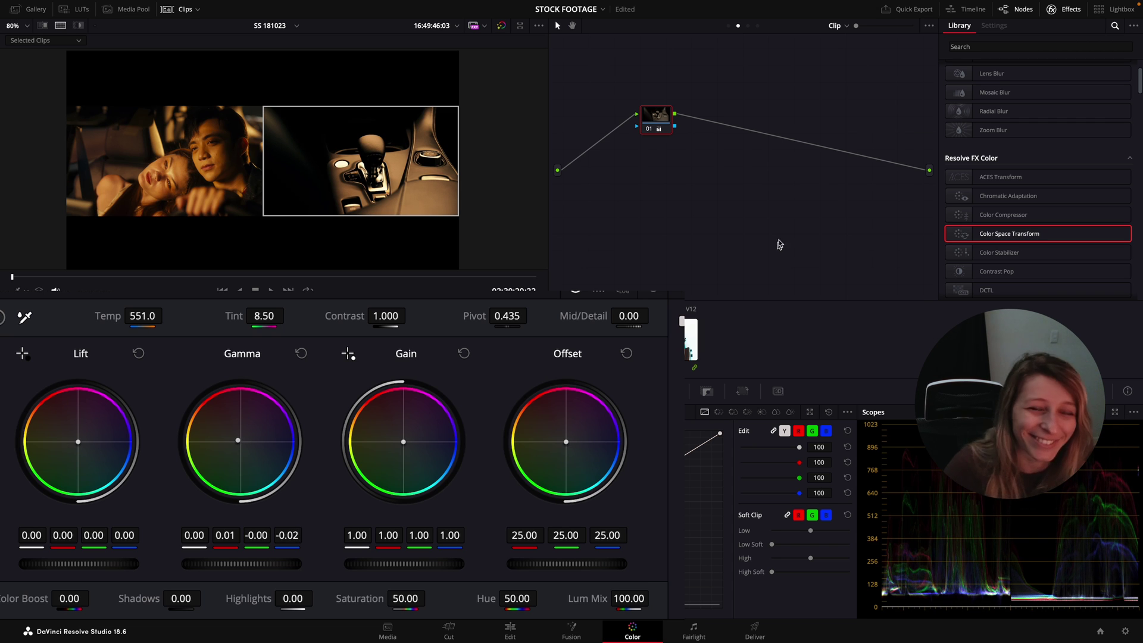
left_click(767, 205)
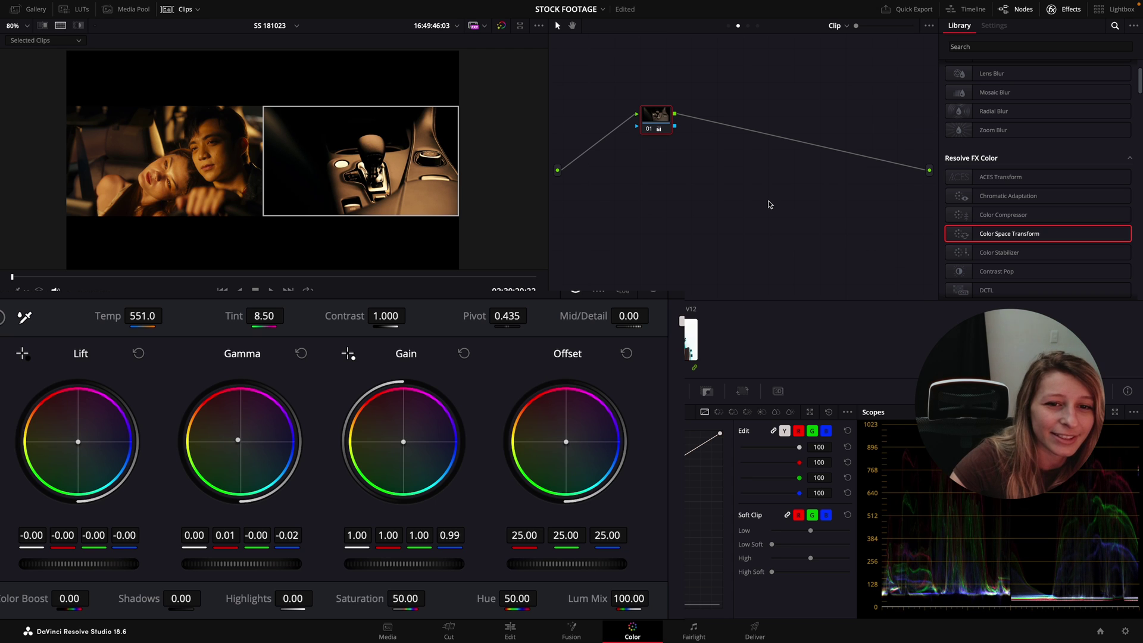
left_click(60, 25)
Step: Play back clip 03, set its Tint to 4.10, and select clip 07 for comparison
left_click_drag(417, 277, 445, 279)
left_click(757, 344)
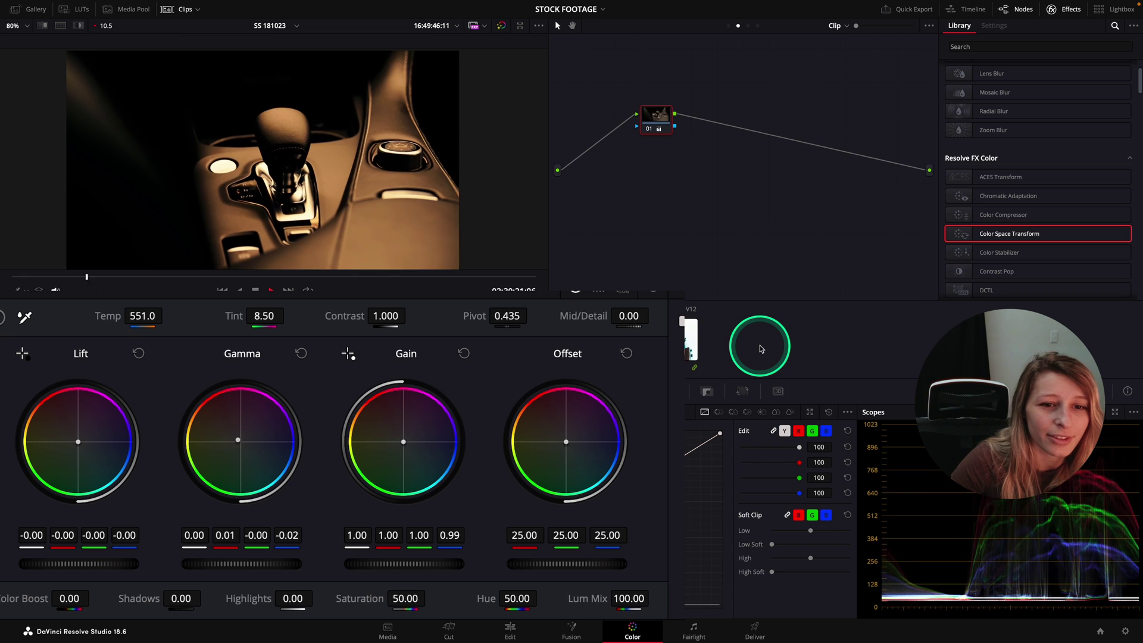
left_click(701, 349)
left_click(479, 277)
key("Down")
left_click(666, 117)
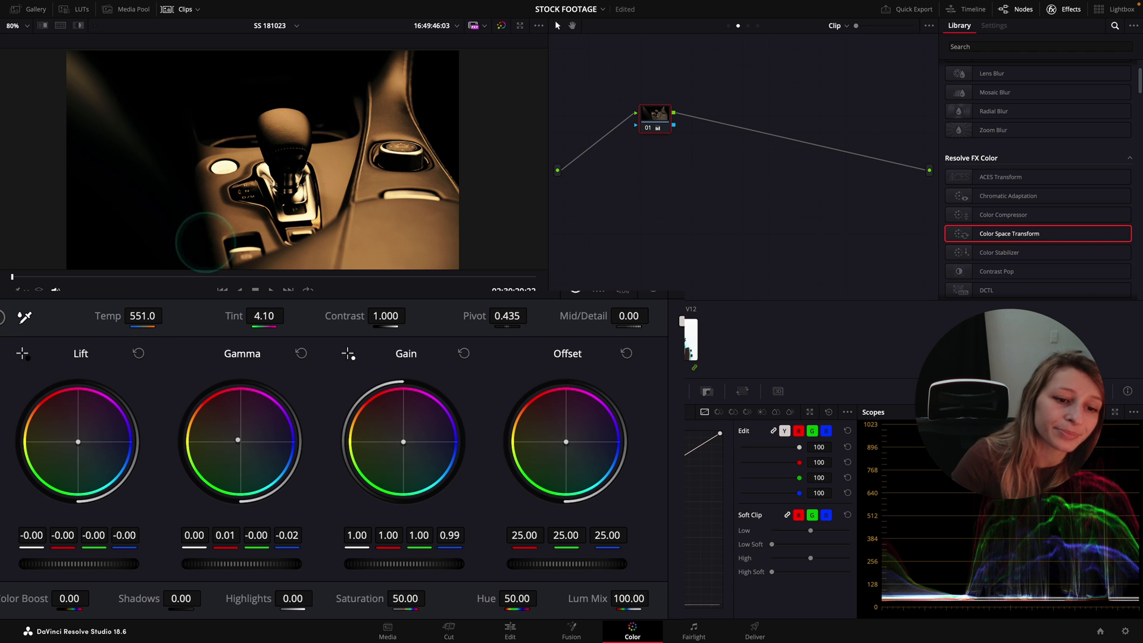
left_click(354, 277)
left_click(601, 279)
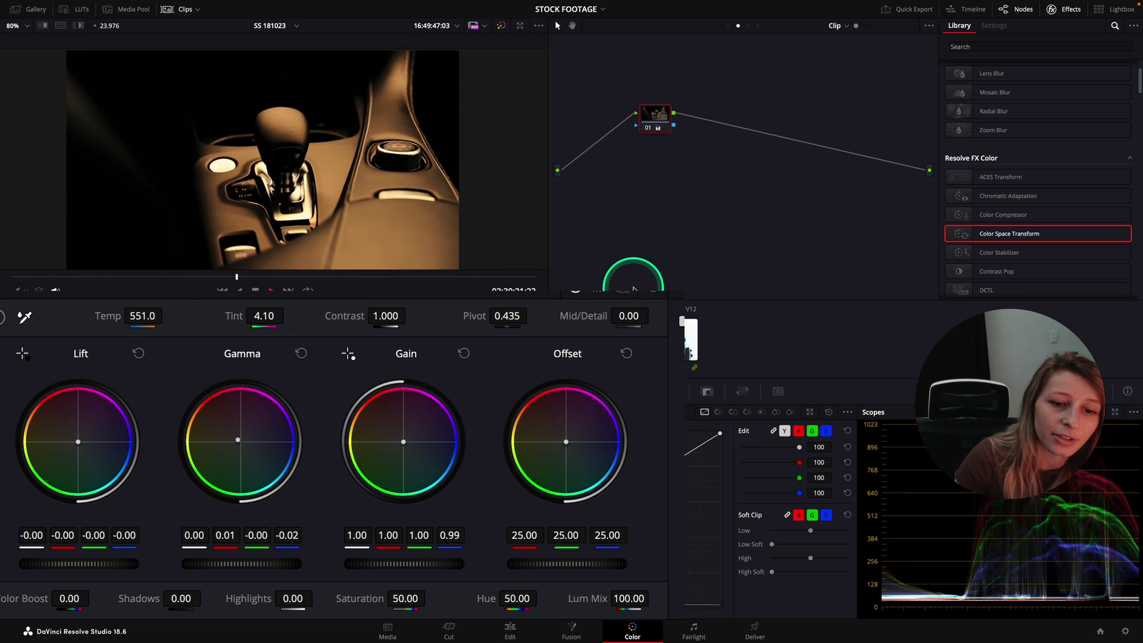
left_click(527, 333)
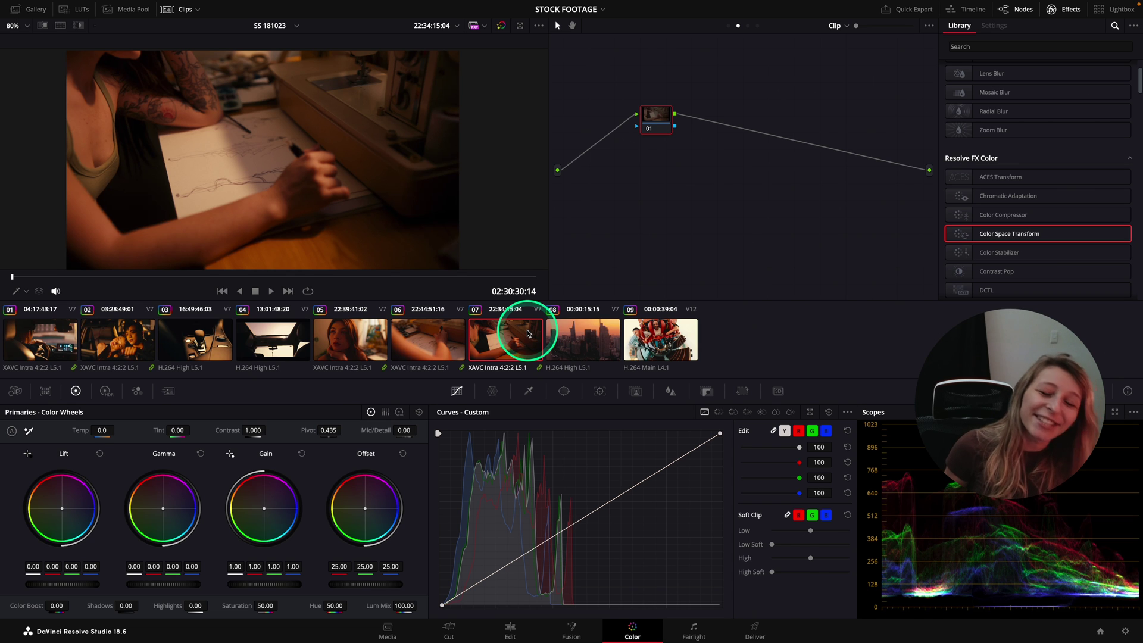